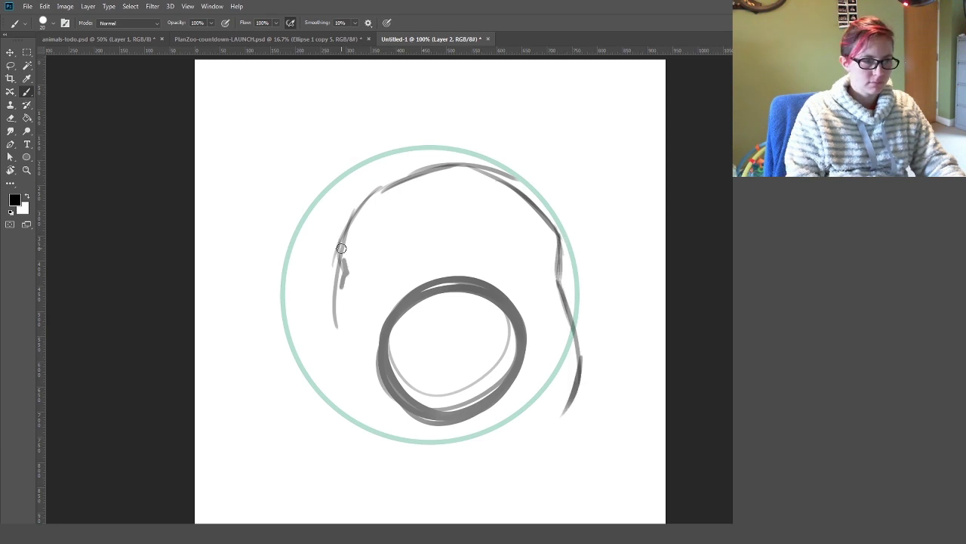
Sketch the lower cheeks and chin to close the head outline, and retrace the upper edge of the muzzle circle
left_click_drag(339, 359, 580, 376)
left_click_drag(413, 444, 323, 367)
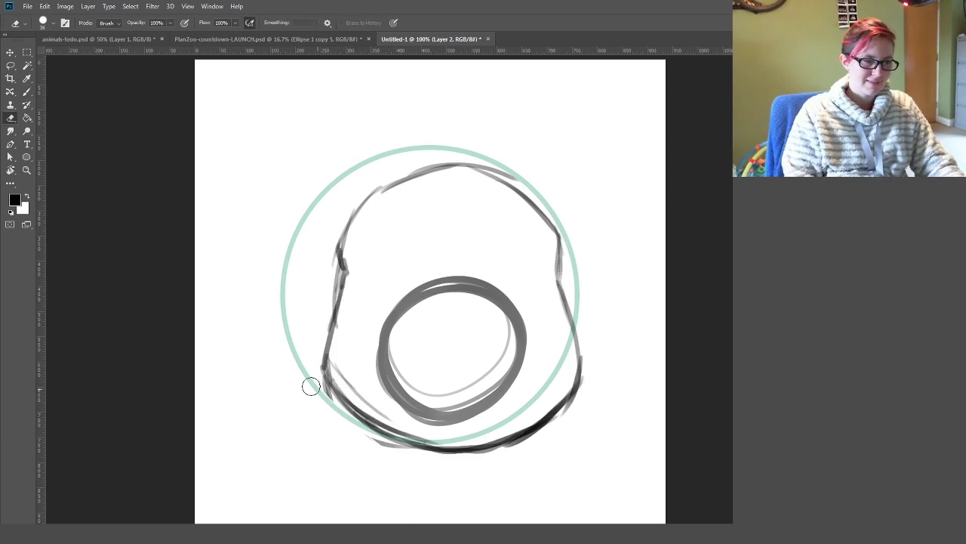
left_click_drag(406, 302, 490, 287)
Sketch two tall oval eyes, an oval ear on each side of the head, and two short nostril marks on the muzzle
left_click_drag(366, 240, 362, 302)
left_click_drag(540, 238, 532, 305)
mouse_move(336, 268)
left_mouse_down()
mouse_move(309, 223)
mouse_move(336, 271)
left_mouse_up()
left_click_drag(596, 219, 559, 268)
left_click_drag(414, 308, 427, 313)
left_click_drag(483, 302, 477, 312)
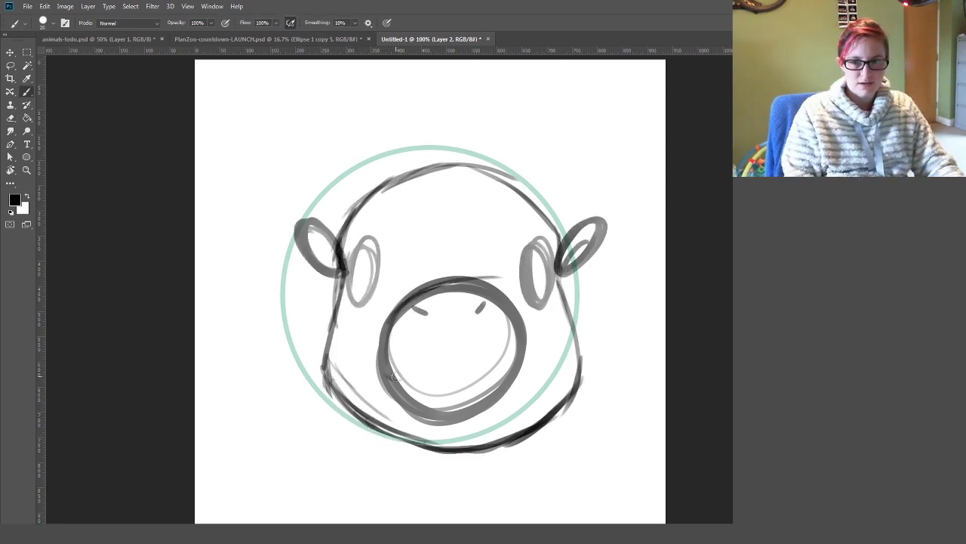
Sketch a wavy two-lipped mouth across the lower muzzle and darken the outlines of both eyes
mouse_move(412, 392)
left_mouse_down()
mouse_move(518, 388)
mouse_move(391, 399)
left_mouse_up()
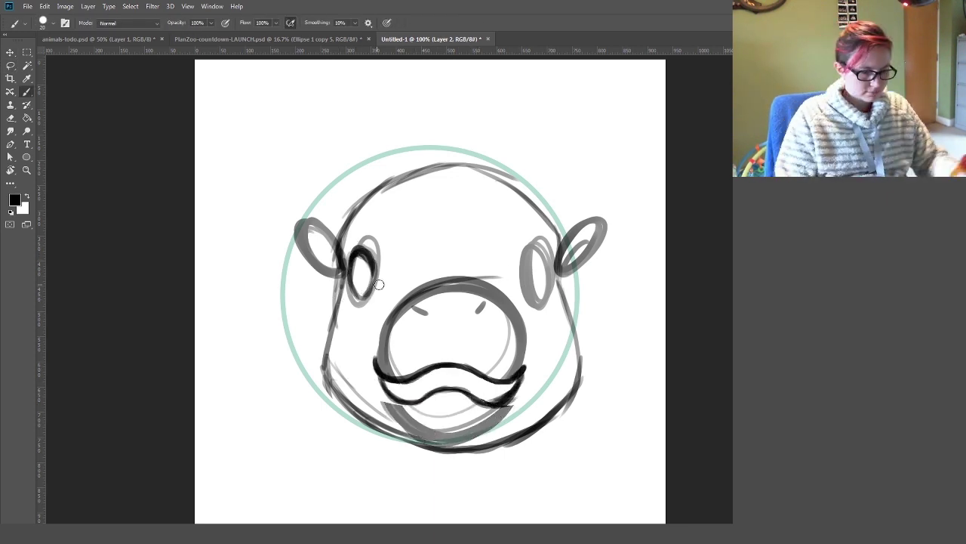
left_click_drag(377, 272, 349, 278)
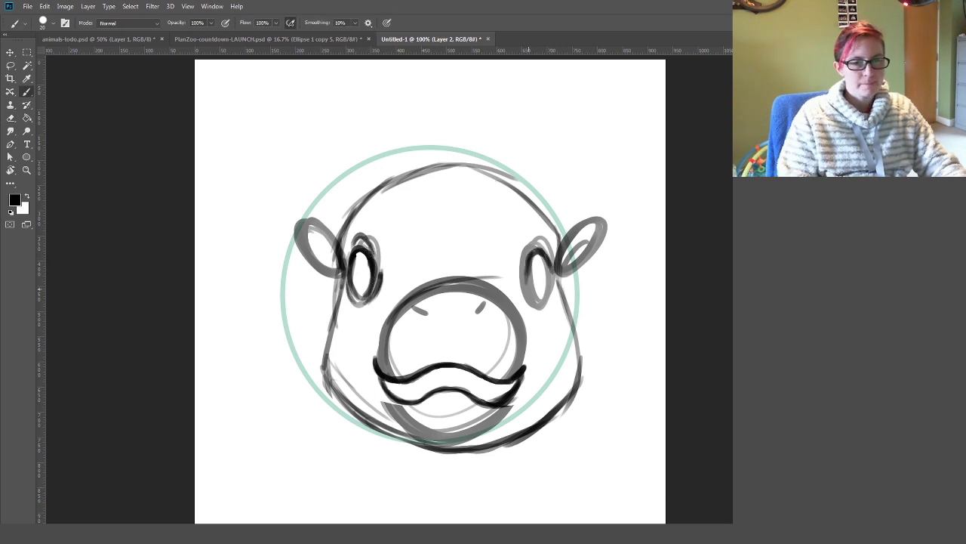
mouse_move(537, 246)
left_mouse_down()
mouse_move(529, 281)
mouse_move(532, 255)
mouse_move(549, 257)
mouse_move(537, 253)
left_mouse_up()
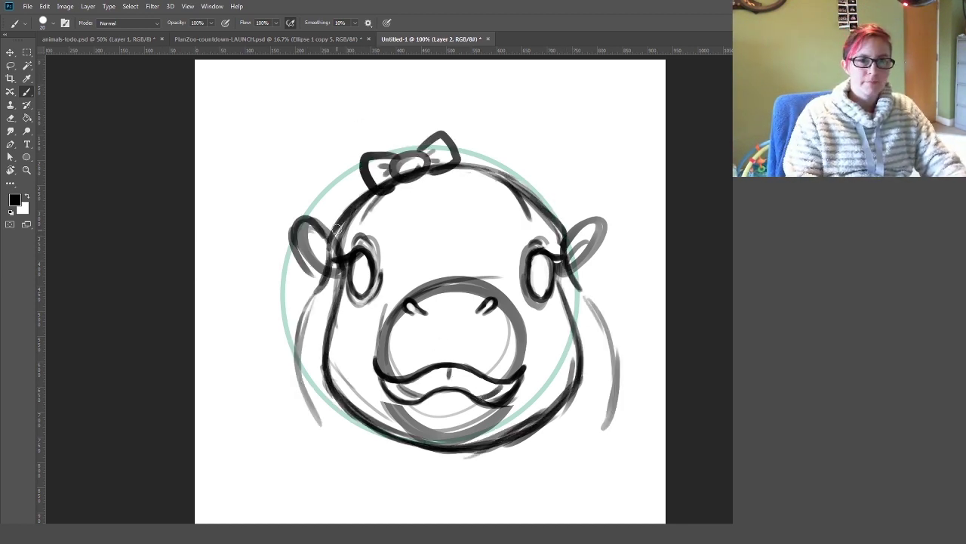
Rework the outlines of both ears into larger pointed shapes, undoing unwanted strokes
key("ctrl+z")
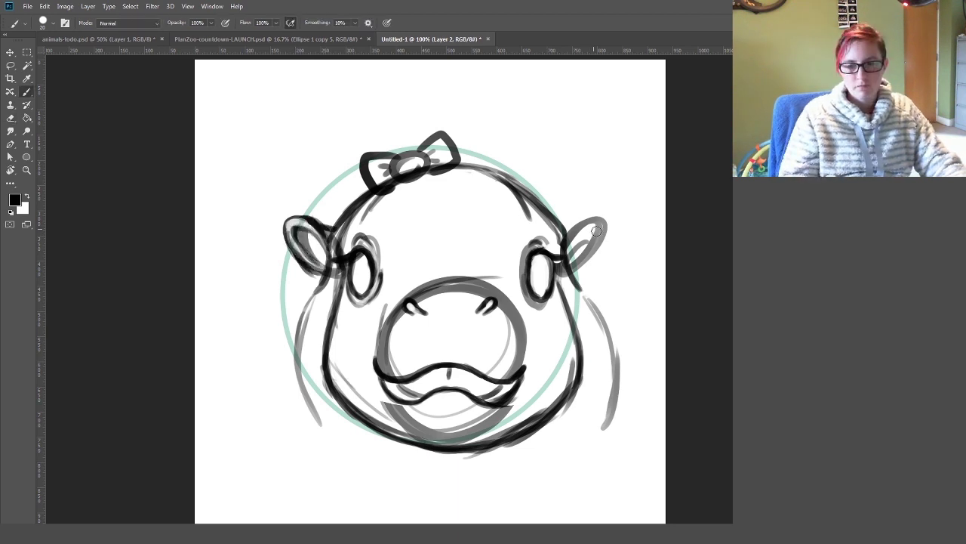
key("ctrl+z")
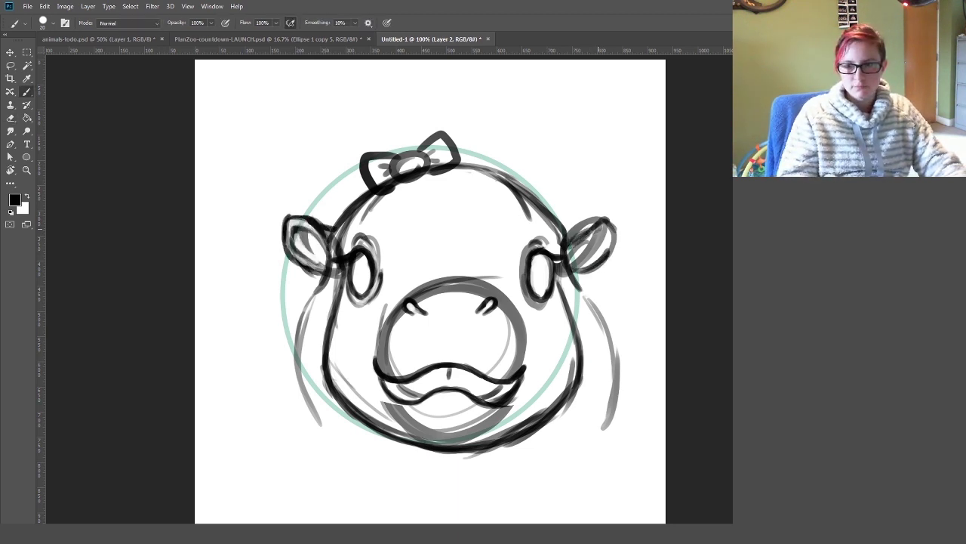
key("ctrl+z")
key("ctrl+z")
Sketch the body outline with a shoulder line sweeping outward from below each ear
left_click_drag(304, 273, 196, 341)
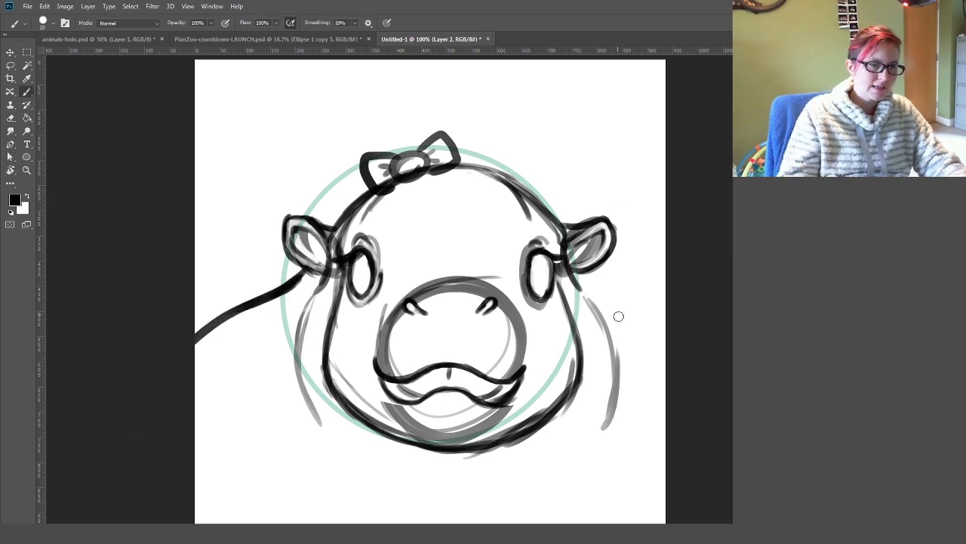
left_click_drag(579, 277, 643, 521)
key("ctrl+z")
key("e")
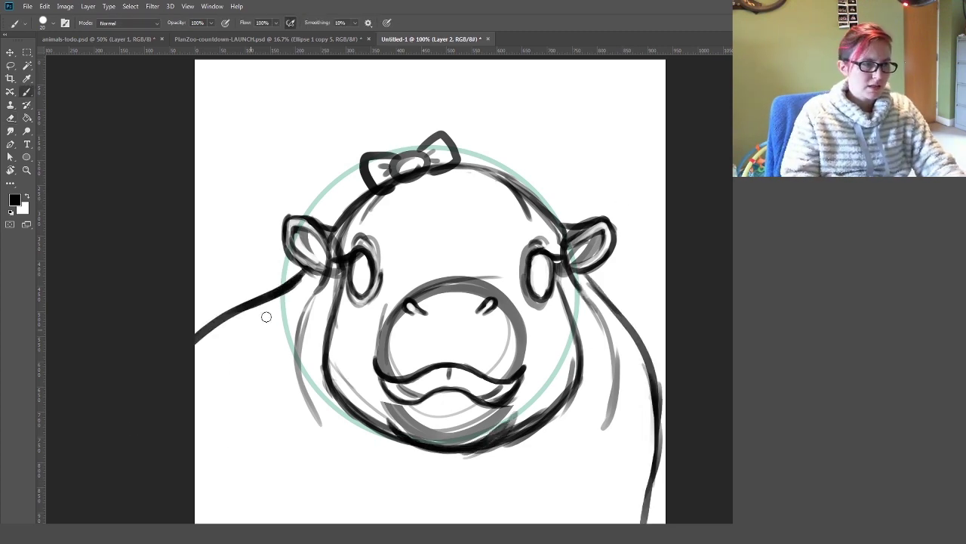
key("ctrl+shift+z")
key("b")
Add small dark ridges above the nostrils and curved skin folds on the neck and body
key("ctrl+plus")
key("ctrl+plus")
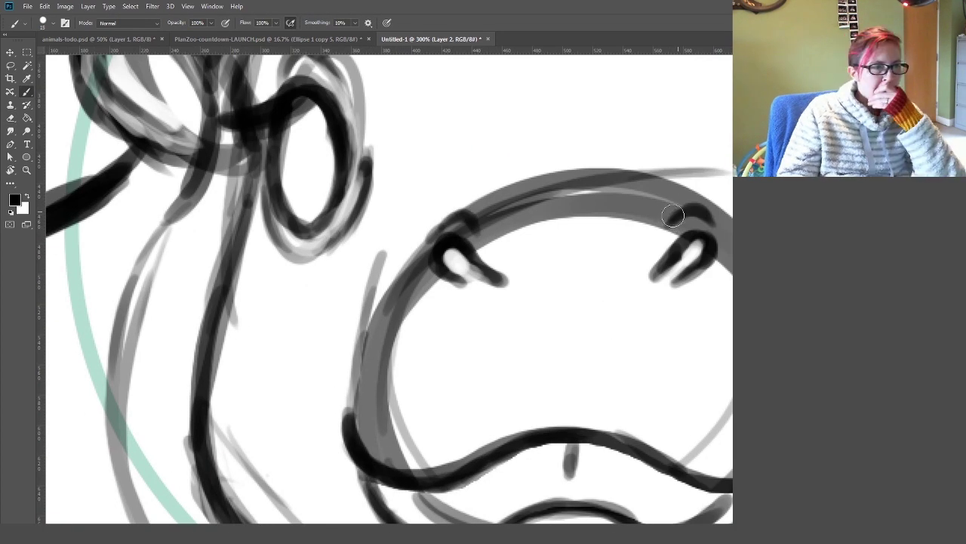
key("ctrl+minus")
key("e")
key("ctrl+minus")
key("ctrl+minus")
key("ctrl+minus")
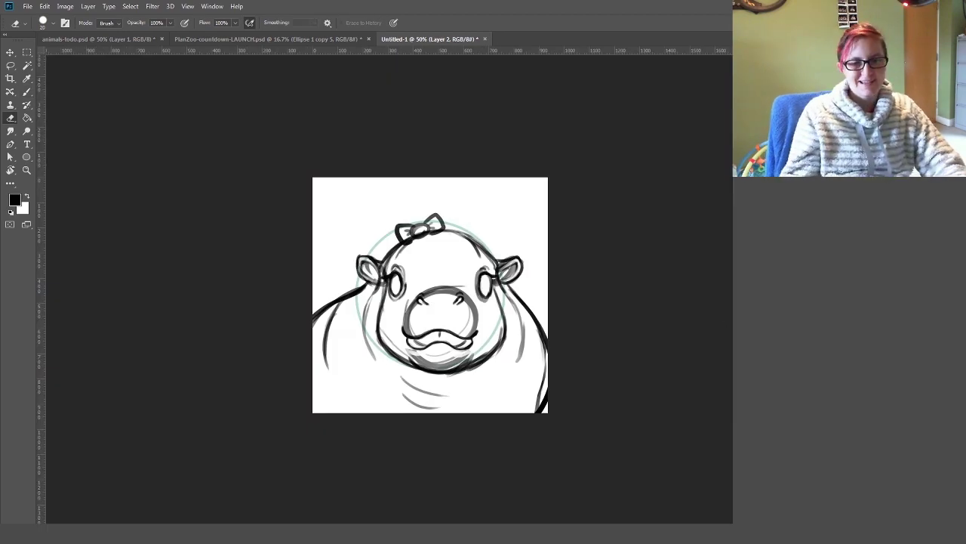
Add curved brow wrinkles above both eyes in the rough sketch
key("b")
key("ctrl+plus")
key("ctrl+plus")
key("ctrl+plus")
key("ctrl+minus")
key("ctrl+minus")
key("ctrl+minus")
key("ctrl+minus")
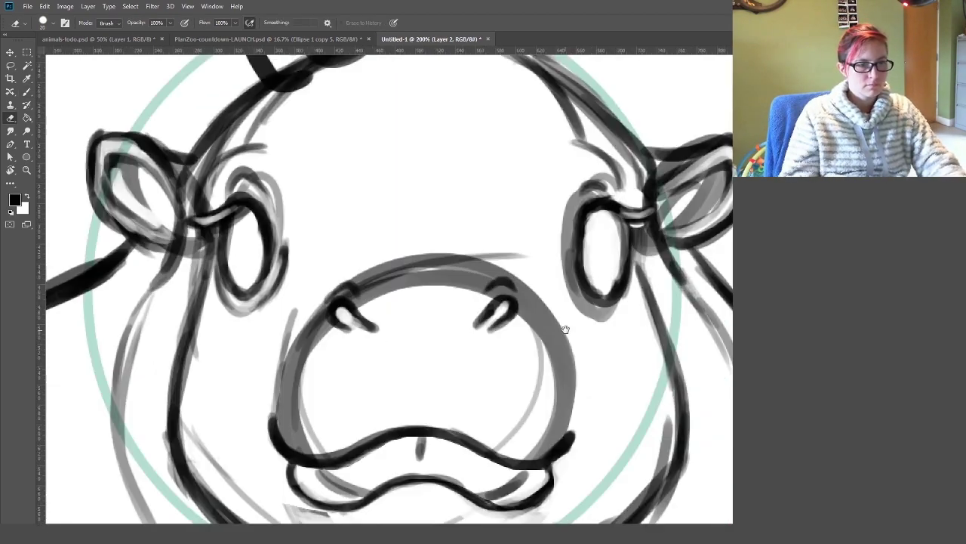
Shade a dark pupil inside each eye and erase small light highlights in them
key("ctrl+plus")
key("ctrl+plus")
key("ctrl+plus")
key("ctrl+plus")
key("ctrl+plus")
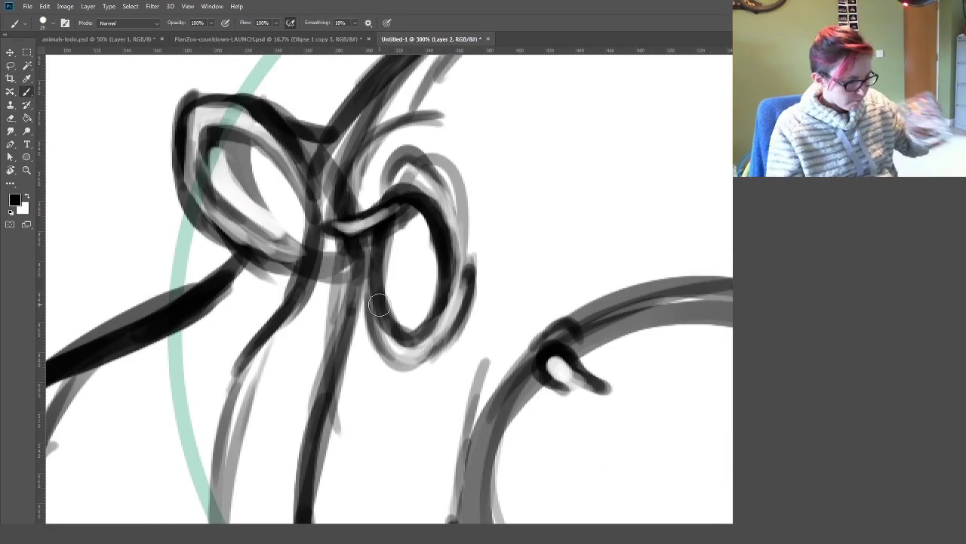
left_click_drag(423, 226, 412, 310)
key("e")
left_click_drag(408, 249, 401, 232)
scroll(401, 233, "right", 5)
left_click_drag(593, 325, 597, 222)
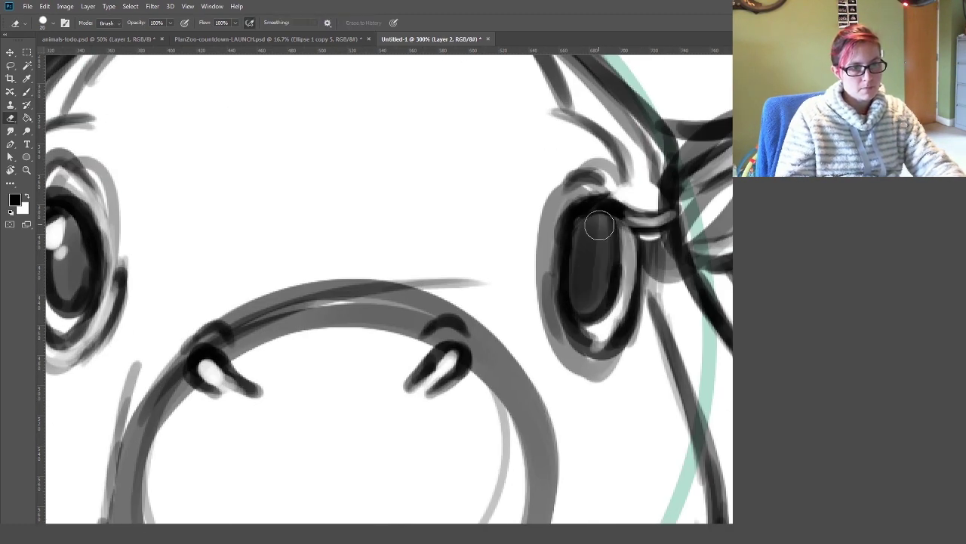
Darken the outer side curves of the muzzle outline
key("ctrl+minus")
key("ctrl+minus")
key("ctrl+minus")
key("ctrl+minus")
key("ctrl+plus")
key("ctrl+plus")
key("ctrl+plus")
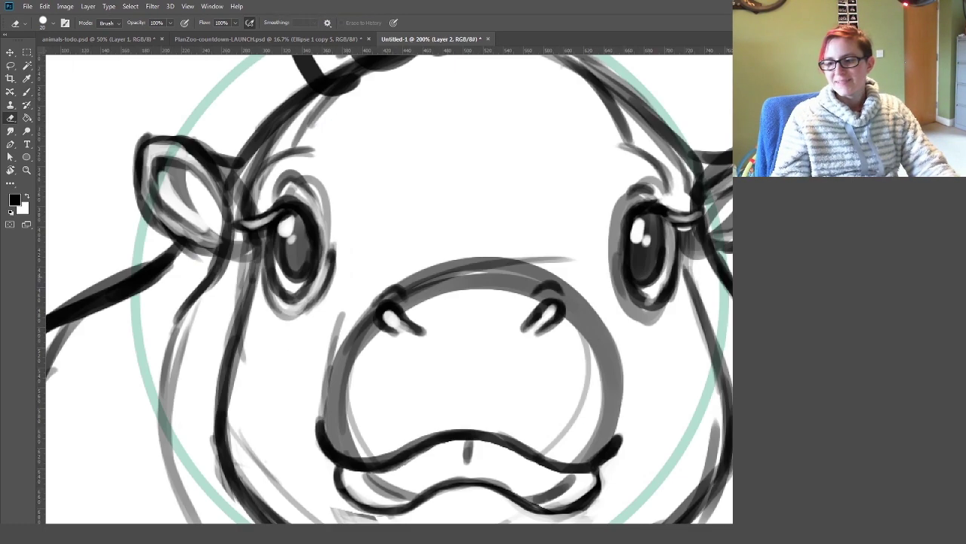
key("b")
key("ctrl+plus")
left_click_drag(541, 273, 423, 293)
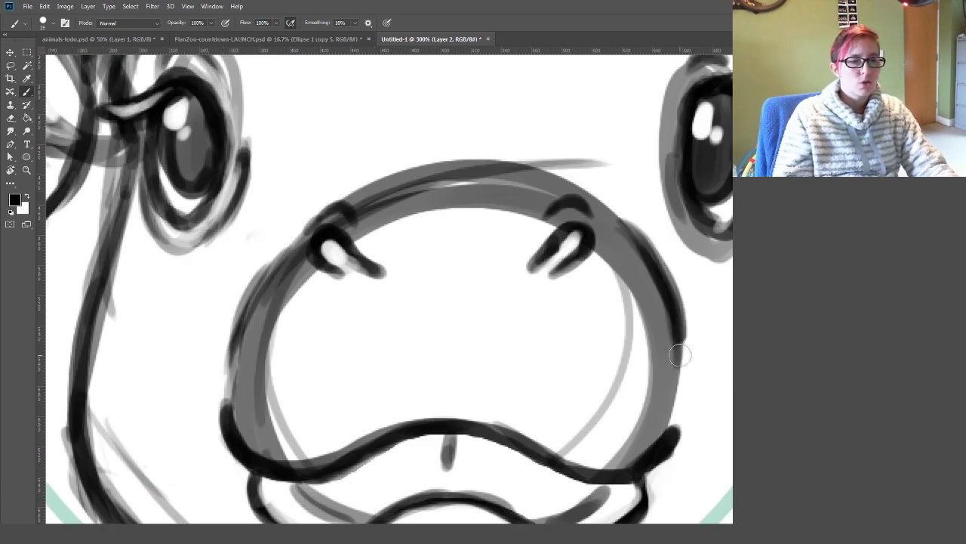
Erase the overlapping sketch lines inside the centre knot of the hair bow
key("ctrl+minus")
key("ctrl+minus")
key("e")
scroll(647, 321, "up", 4)
scroll(648, 320, "down", 5)
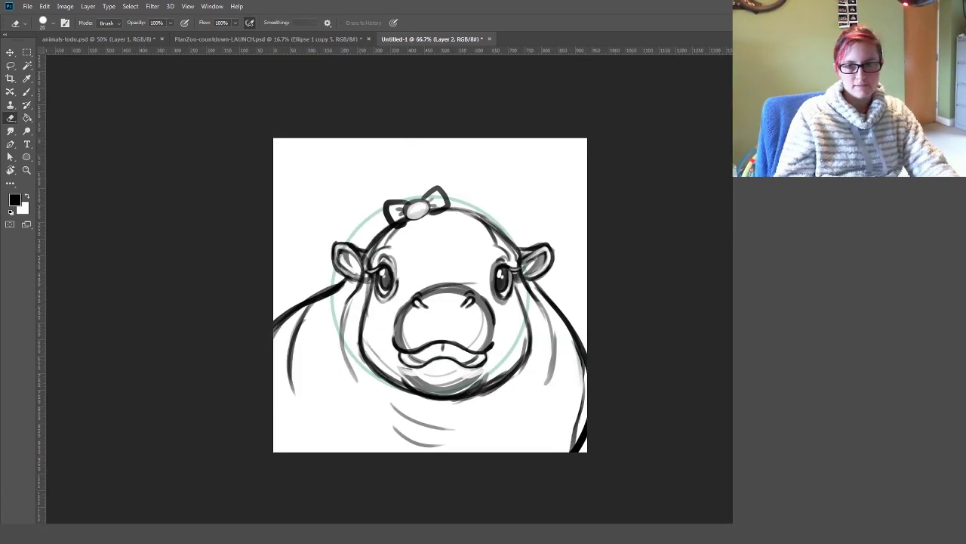
Prepare for line art with a faded sketch, a new layer above it and a smaller brush
scroll(542, 355, "up", 5)
key("b")
right_click(543, 355)
key("Escape")
scroll(352, 315, "up", 3)
left_click_drag(352, 315, 539, 254)
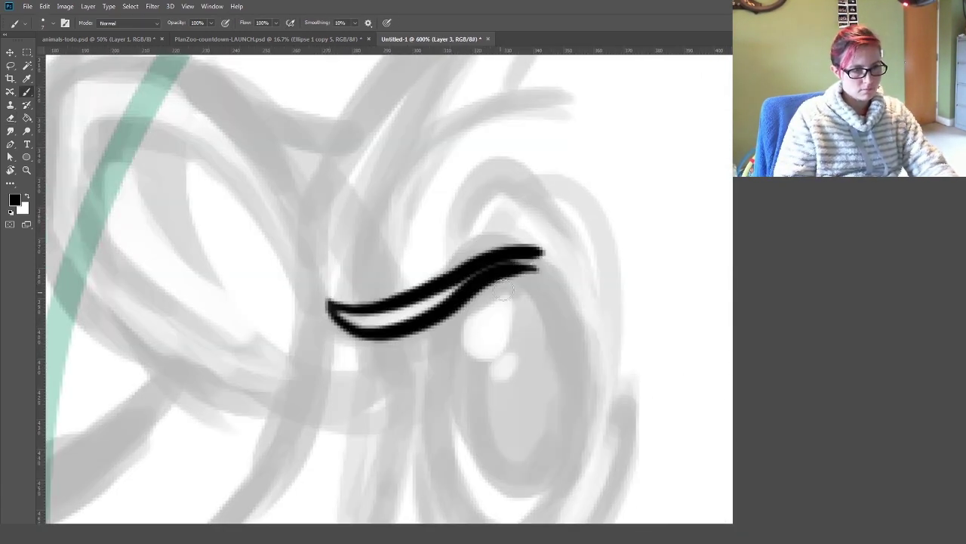
scroll(517, 270, "down", 2)
right_click(518, 269)
key("Escape")
left_click_drag(436, 297, 506, 258)
key("e")
mouse_move(541, 327)
left_mouse_down()
mouse_move(488, 315)
mouse_move(533, 321)
left_mouse_up()
left_click_drag(423, 272, 470, 249)
key("ctrl+alt+z")
key("ctrl+alt+z")
key("ctrl+alt+z")
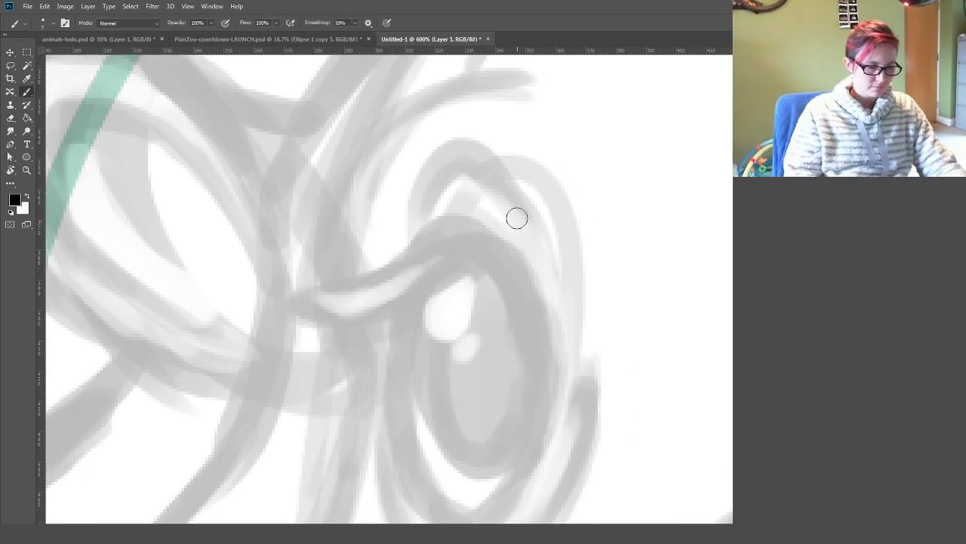
Save the drawing under the name pygmy-hippo
key("ctrl+s")
type("pygmy-hippo")
key("Return")
Ink the pointed eyelash and the oval outline of the eye on the left over the sketch
key("b")
mouse_move(292, 287)
left_mouse_down()
mouse_move(414, 290)
mouse_move(339, 230)
left_mouse_up()
left_click_drag(222, 240, 356, 453)
left_click_drag(410, 198, 458, 312)
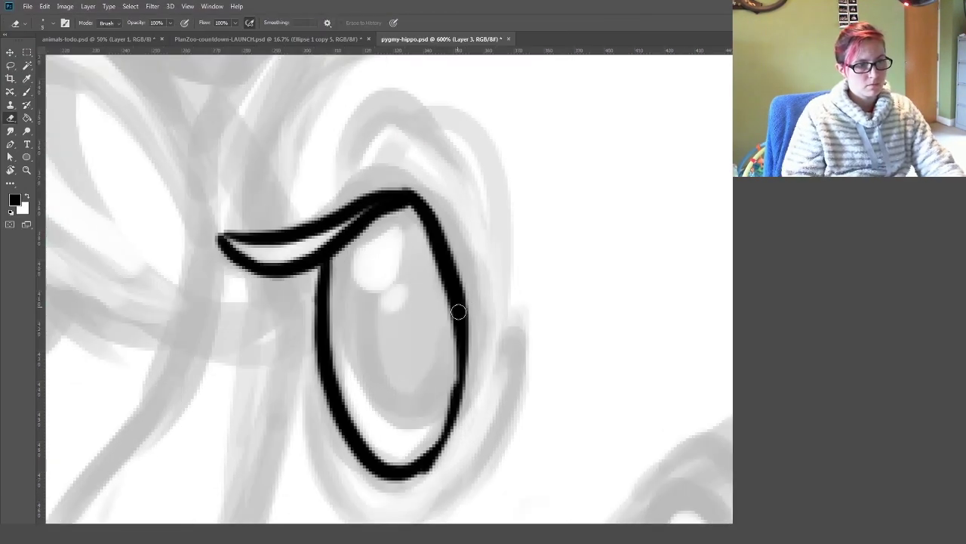
Fill a large solid black pupil inside the inked eye, leaving a light rim along its outer and lower edge
left_click_drag(355, 256, 423, 408)
mouse_move(423, 227)
left_mouse_down()
mouse_move(369, 266)
mouse_move(407, 362)
left_mouse_up()
key("e")
mouse_move(355, 378)
left_mouse_down()
mouse_move(334, 309)
mouse_move(434, 297)
left_mouse_up()
key("b")
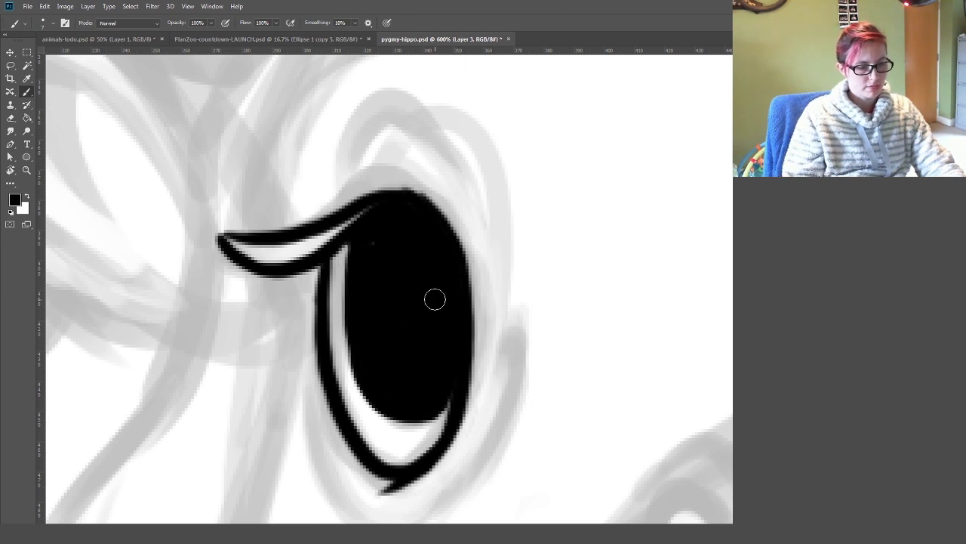
Erase two oval highlights in the black pupil and give the eyelash a curled tip
key("e")
mouse_move(370, 227)
left_mouse_down()
mouse_move(430, 261)
mouse_move(390, 202)
mouse_move(228, 236)
left_mouse_up()
key("b")
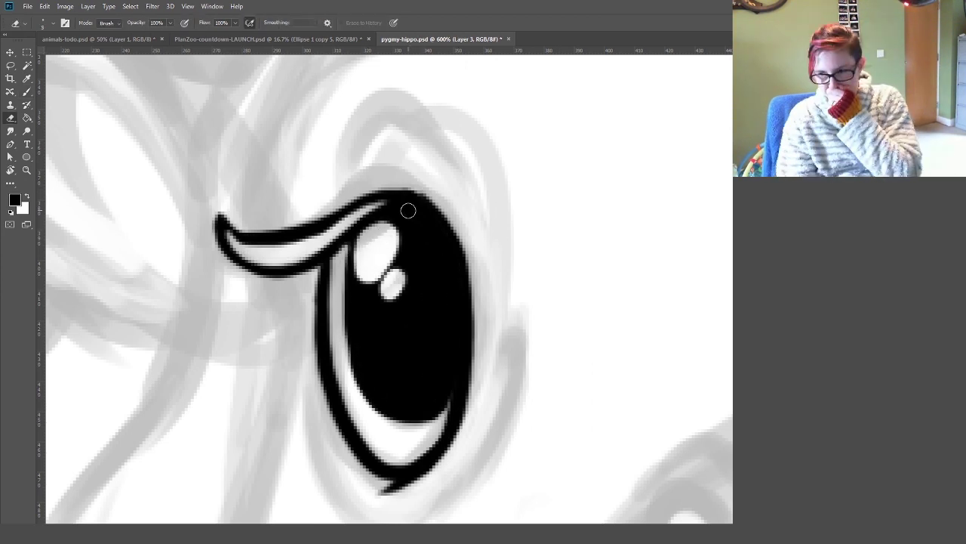
Ink the eyelid crease arching above the eye and the curved fold lines on both sides below it
key("b")
left_click_drag(457, 165, 455, 185)
scroll(453, 302, "down", 3)
left_click_drag(572, 209, 556, 250)
left_click_drag(364, 287, 361, 392)
scroll(378, 400, "up", 4)
left_click_drag(521, 214, 400, 228)
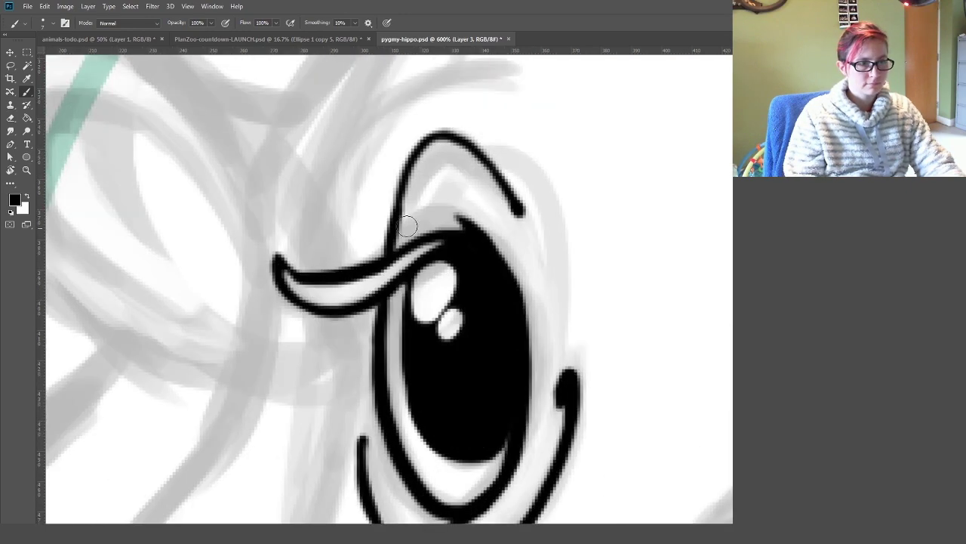
Paste a copy of the inked eye, flip it horizontally and place it over the other sketched eye
key("ctrl+0")
scroll(388, 287, "up", 5)
scroll(388, 287, "down", 3)
key("ctrl+v")
left_click(45, 6)
mouse_move(61, 226)
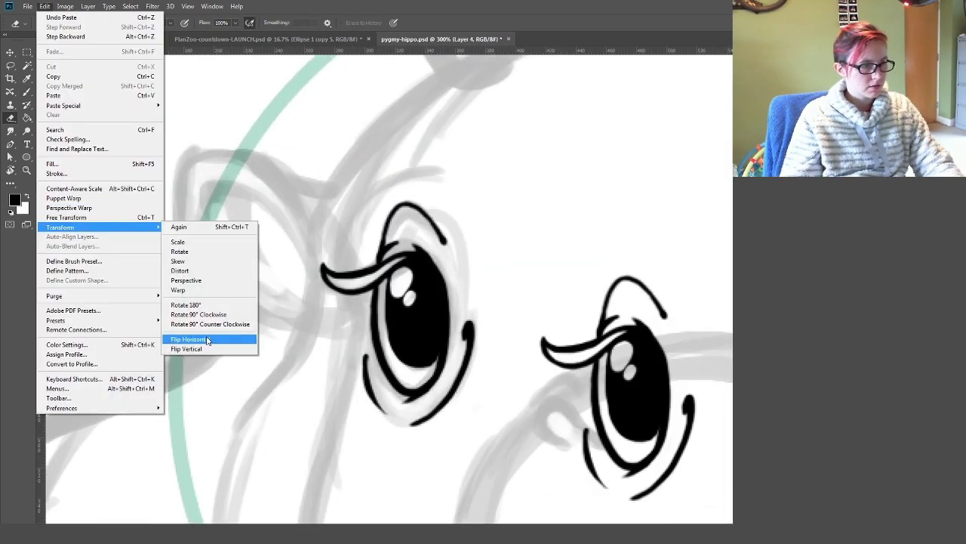
left_click(189, 339)
scroll(561, 302, "up", 2)
key("ctrl+0")
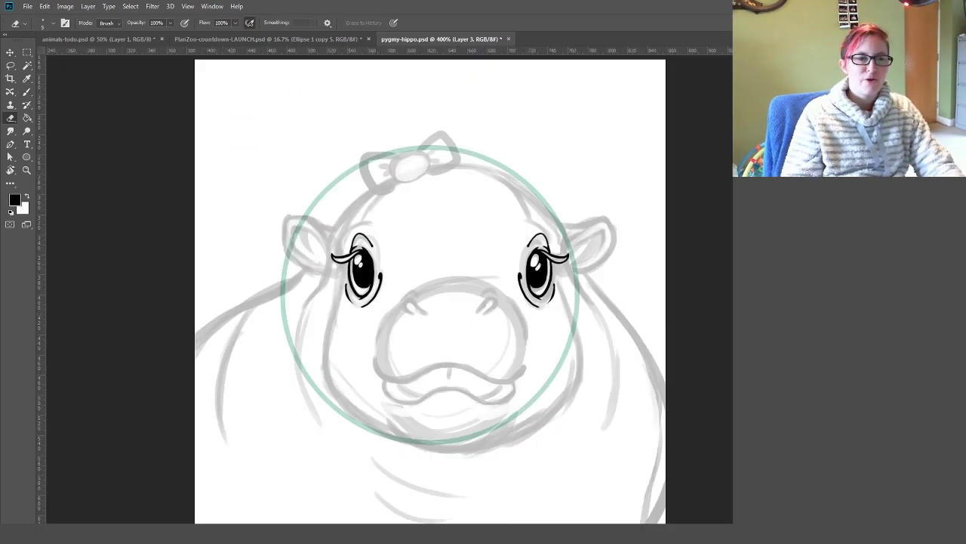
scroll(536, 272, "up", 3)
scroll(536, 271, "down", 3)
key("ctrl+t")
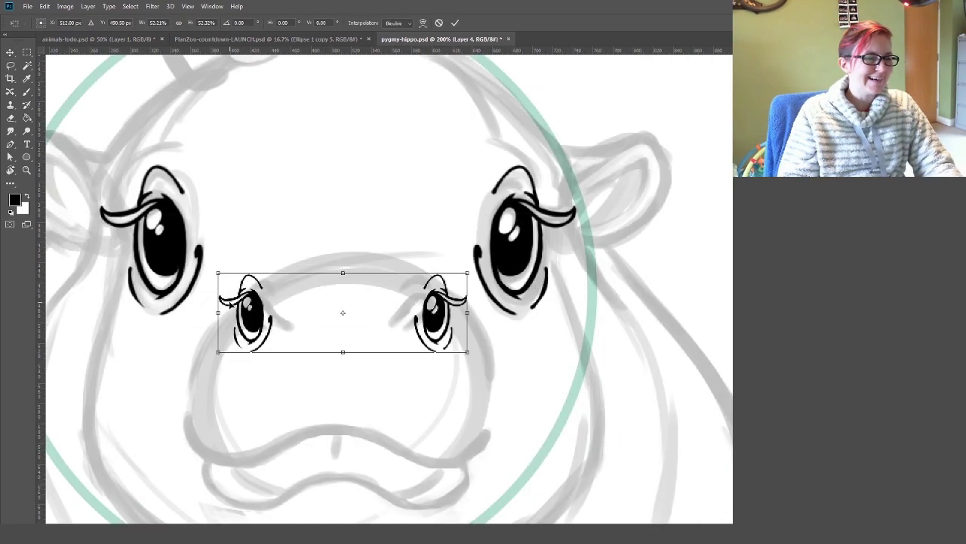
key("Return")
key("Delete")
Ink both teardrop-shaped nostrils with a curved ridge line above each
key("b")
scroll(425, 182, "up", 2)
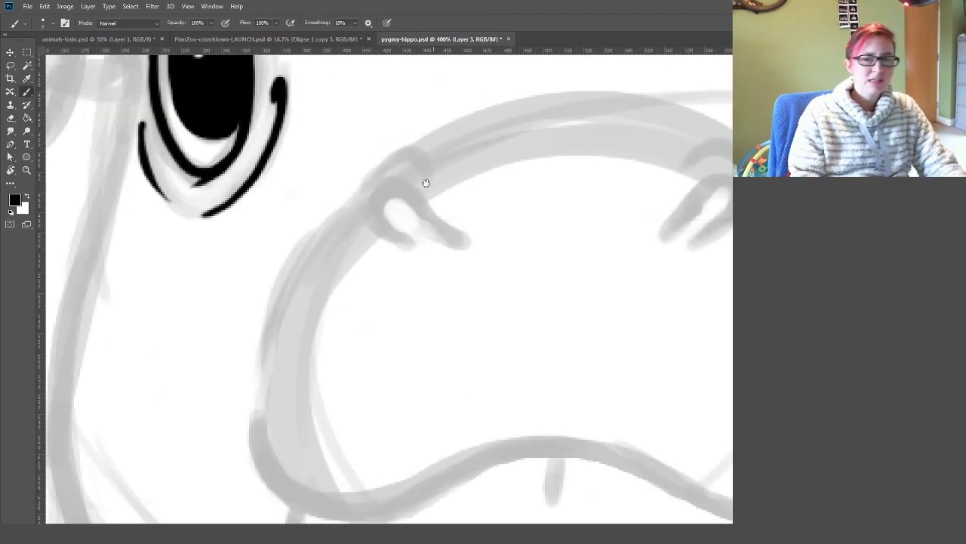
left_click_drag(362, 230, 427, 291)
scroll(345, 276, "up", 1)
left_click_drag(345, 276, 419, 295)
scroll(654, 310, "right", 1)
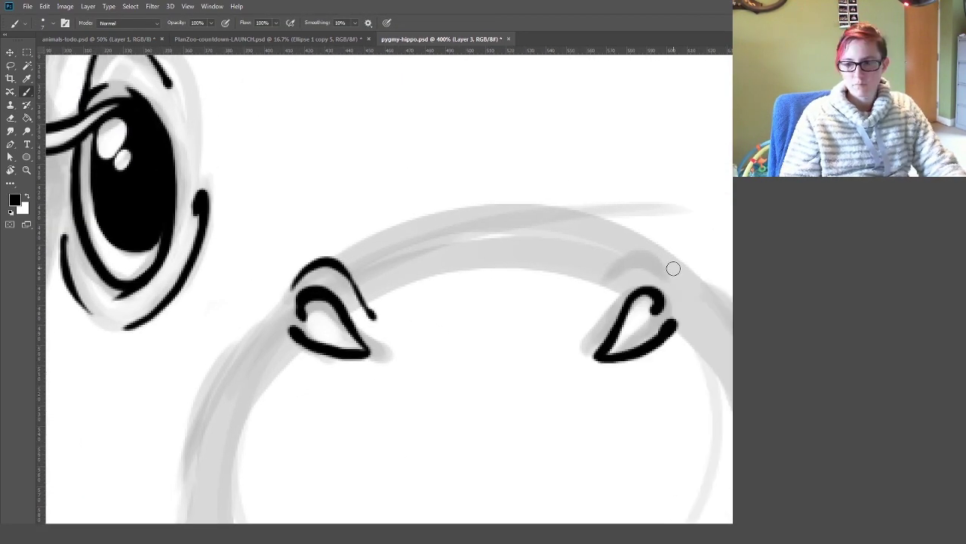
left_click_drag(598, 303, 662, 287)
Ink the muzzle outline with a long arc over the nostrils and one curve down each side
scroll(589, 294, "down", 1)
scroll(589, 294, "left", 1)
left_click_drag(357, 225, 698, 224)
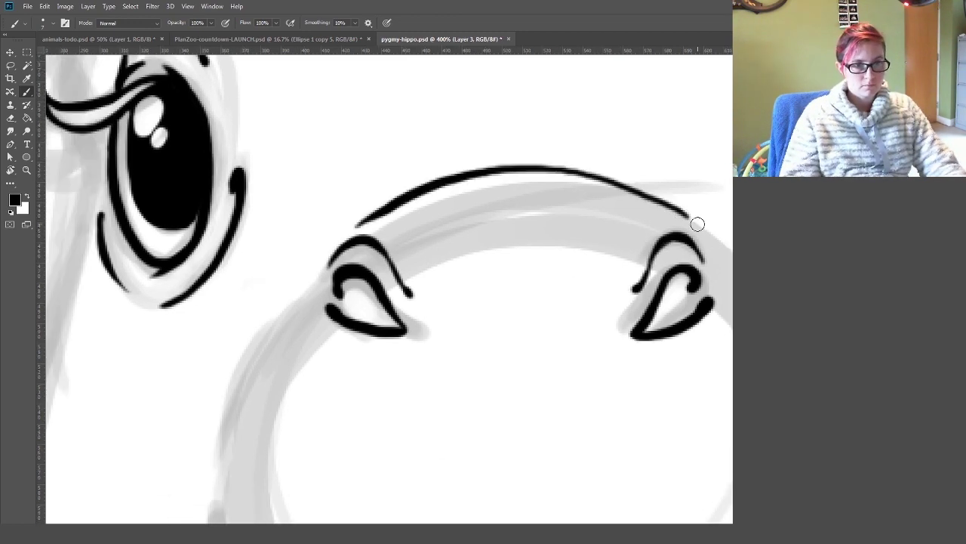
scroll(698, 224, "down", 2)
scroll(698, 224, "left", 1)
scroll(392, 248, "right", 1)
left_click_drag(370, 179, 285, 341)
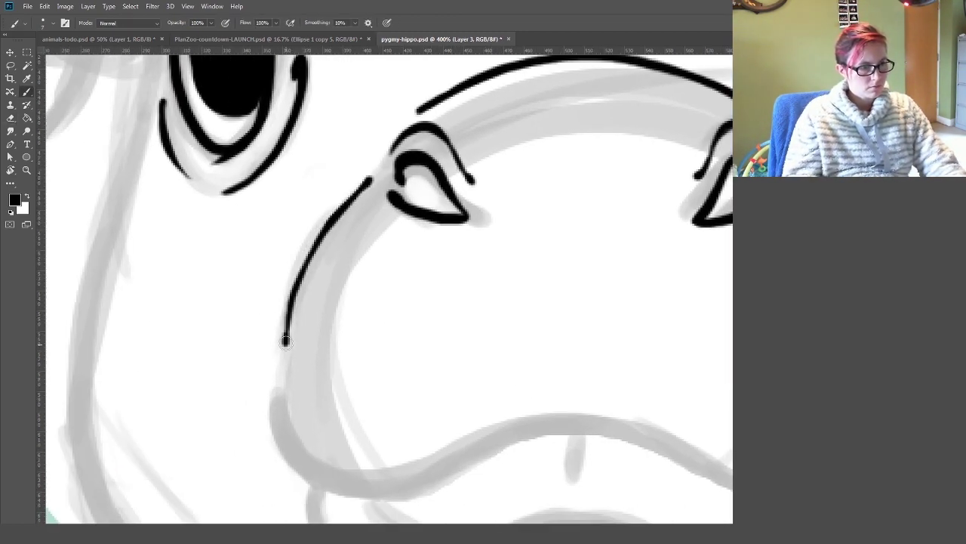
scroll(285, 341, "up", 1)
scroll(371, 216, "right", 2)
left_click_drag(647, 201, 703, 368)
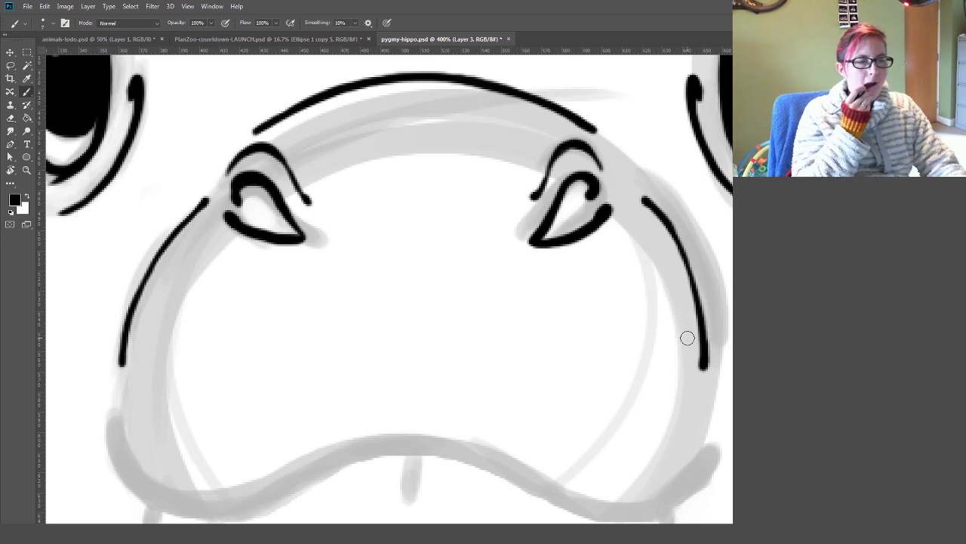
Ink the wavy upper lip line across the muzzle with thickened upturned corners
scroll(556, 308, "down", 2)
scroll(556, 308, "left", 2)
mouse_move(225, 291)
left_mouse_down()
mouse_move(231, 341)
mouse_move(303, 366)
mouse_move(709, 302)
left_mouse_up()
scroll(240, 341, "down", 1)
scroll(240, 342, "right", 1)
scroll(304, 366, "right", 1)
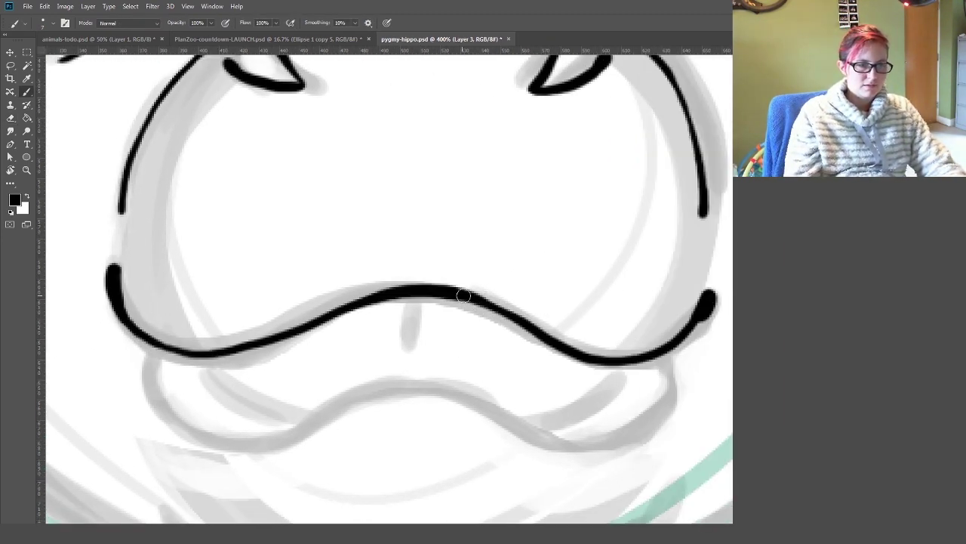
Ink the wavy lower lip beneath the upper lip, joining it near both mouth corners
scroll(431, 209, "left", 3)
scroll(551, 246, "right", 3)
scroll(572, 358, "left", 2)
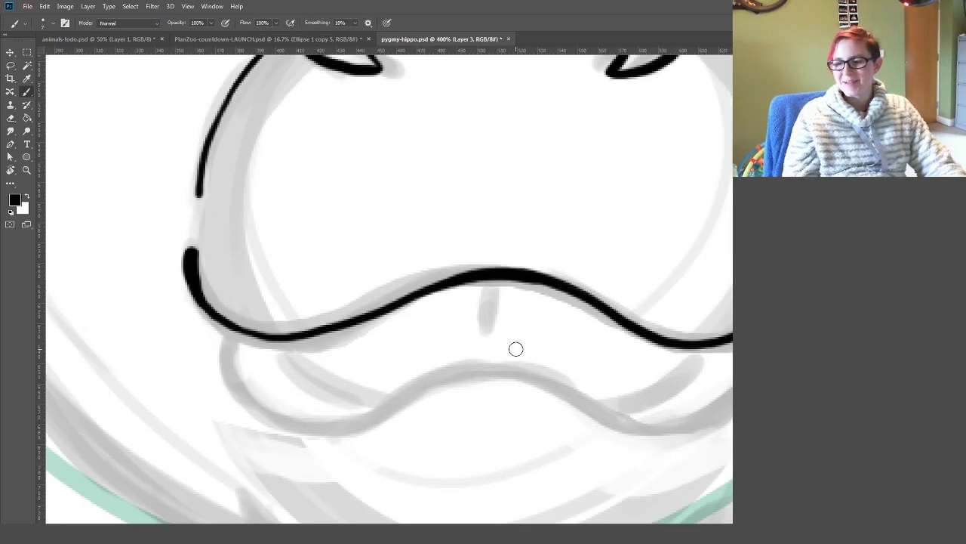
scroll(516, 348, "down", 1)
scroll(305, 280, "left", 1)
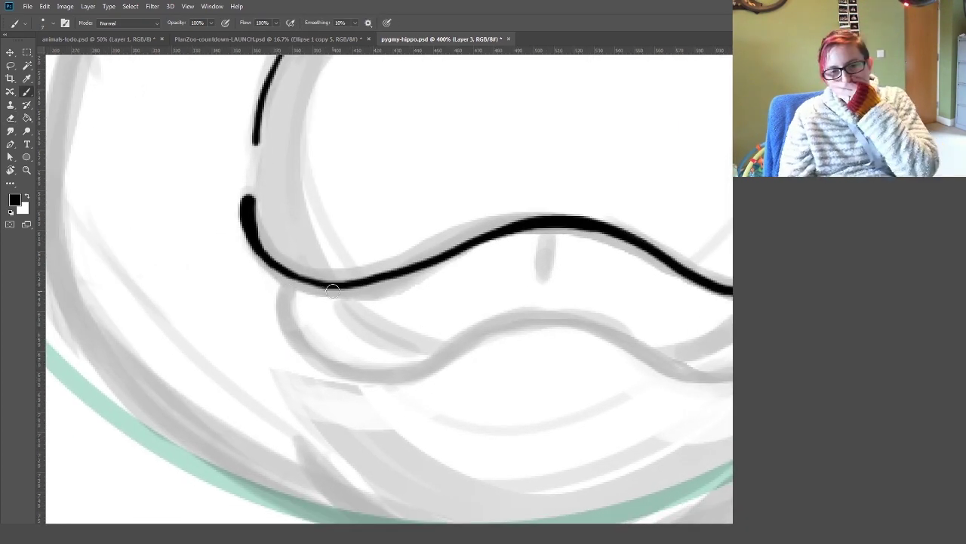
scroll(389, 289, "down", 1)
mouse_move(710, 355)
left_mouse_down()
mouse_move(343, 339)
mouse_move(194, 270)
left_mouse_up()
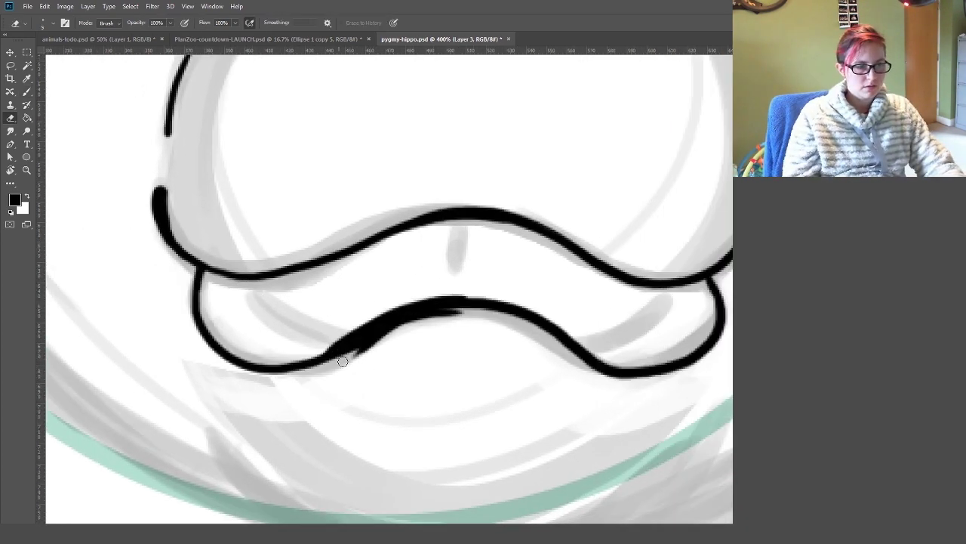
Clean up the rough, thickened stretch of the lower lip line so the wave runs smoothly to the mouth corner
key("e")
scroll(495, 317, "up", 1)
left_click_drag(495, 317, 604, 272)
key("b")
scroll(346, 327, "up", 1)
scroll(346, 327, "left", 1)
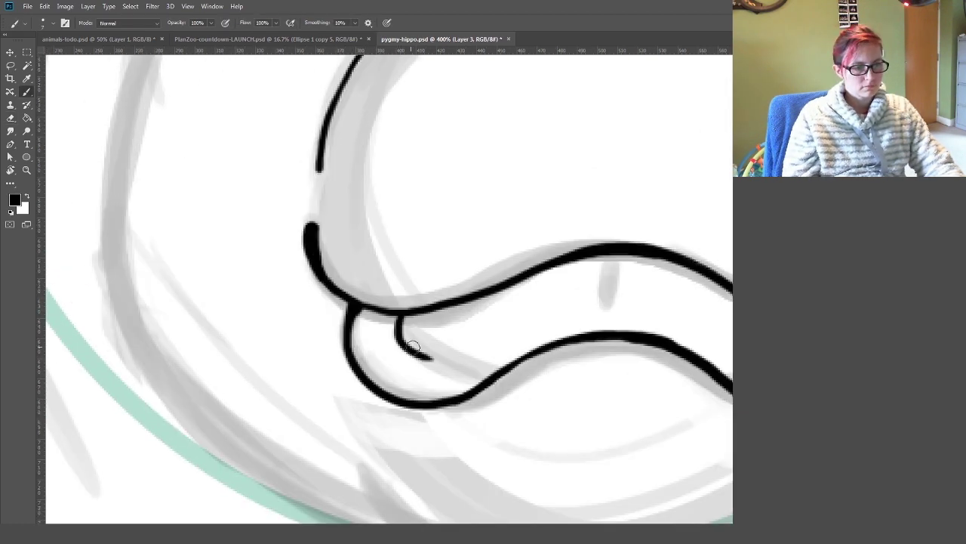
Ink a short inner curve from the upper lip to the lower lip at the left mouth corner and thicken the corner line
left_click_drag(714, 372, 539, 340)
scroll(381, 296, "left", 1)
scroll(382, 296, "down", 1)
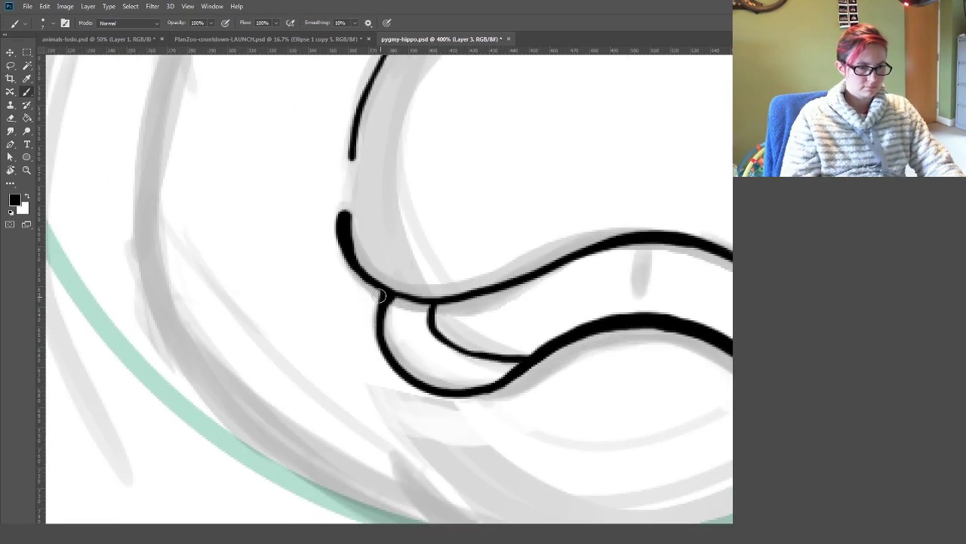
scroll(552, 322, "down", 5)
key("e")
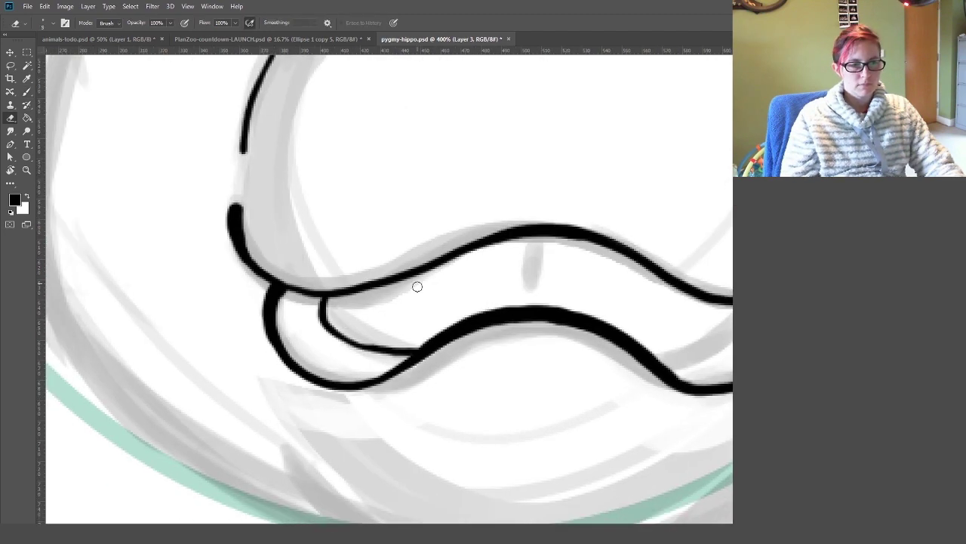
Ink the matching inner curve at the right mouth corner and a small oval tooth in each corner
scroll(439, 340, "up", 4)
key("b")
key("e")
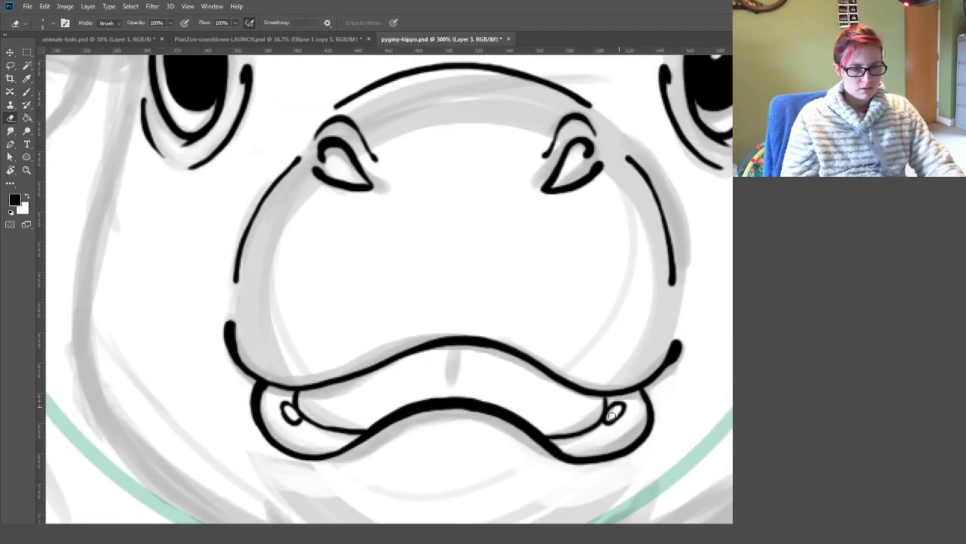
scroll(388, 287, "down", 4)
Ink the left side of the head with a curved contour running past the eyelash and below the ear
scroll(377, 249, "up", 5)
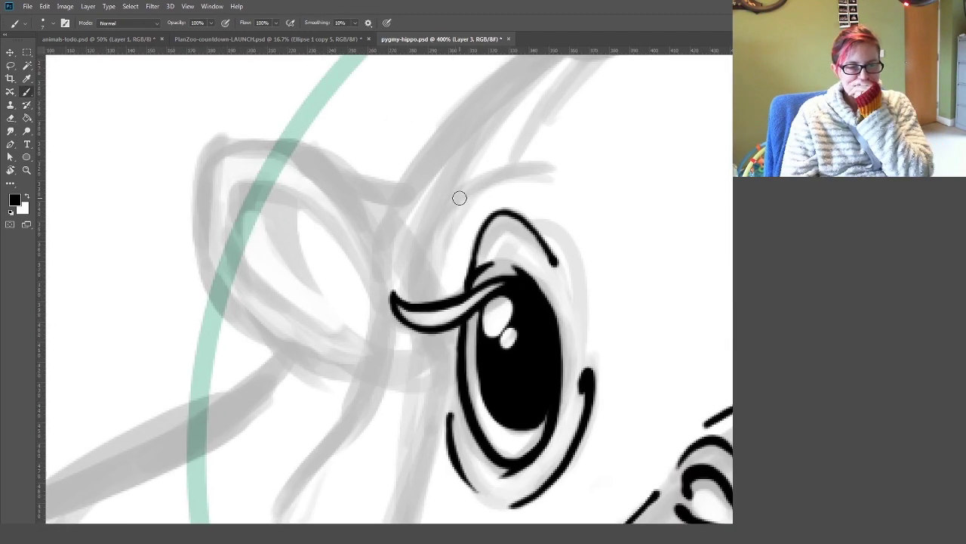
left_click_drag(392, 343, 577, 185)
key("e")
key("b")
mouse_move(563, 235)
left_mouse_down()
mouse_move(493, 152)
mouse_move(425, 287)
mouse_move(654, 272)
mouse_move(510, 238)
mouse_move(588, 130)
left_mouse_up()
left_click_drag(529, 378, 582, 216)
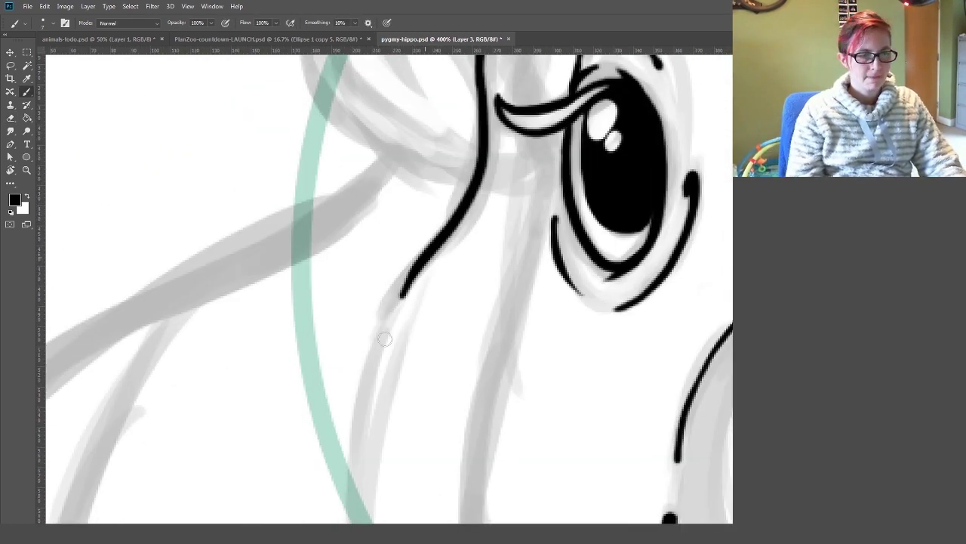
Extend the left head contour downward and ink the cheek line starting beside the left eye
mouse_move(458, 169)
left_mouse_down()
mouse_move(338, 453)
mouse_move(289, 353)
left_mouse_up()
left_click_drag(468, 90, 385, 446)
scroll(392, 457, "up", 3)
key("e")
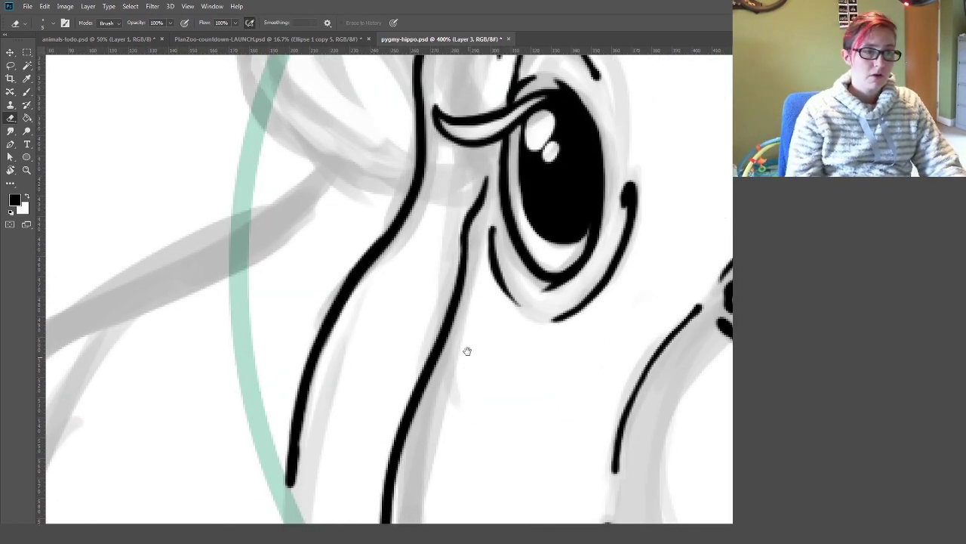
Ink the left jaw line down to the chin and a rounded chin arc beneath the mouth with upturned ends
left_click_drag(300, 102, 491, 282)
key("b")
mouse_move(473, 325)
left_mouse_down()
mouse_move(423, 227)
mouse_move(609, 345)
left_mouse_up()
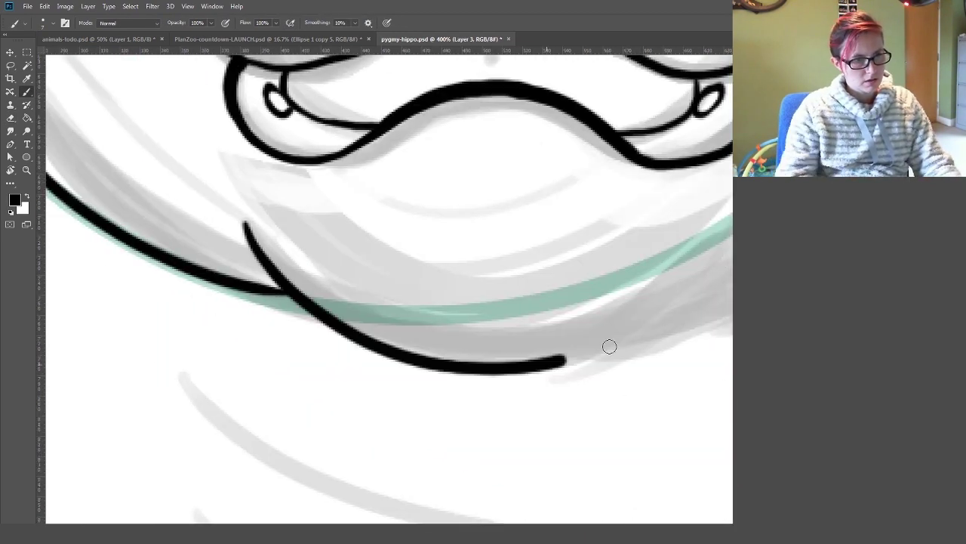
left_click_drag(565, 410, 702, 302)
mouse_move(211, 279)
left_mouse_down()
mouse_move(355, 302)
mouse_move(649, 244)
mouse_move(563, 272)
left_mouse_up()
key("ctrl+minus")
scroll(640, 179, "down", 2)
scroll(651, 274, "down", 3)
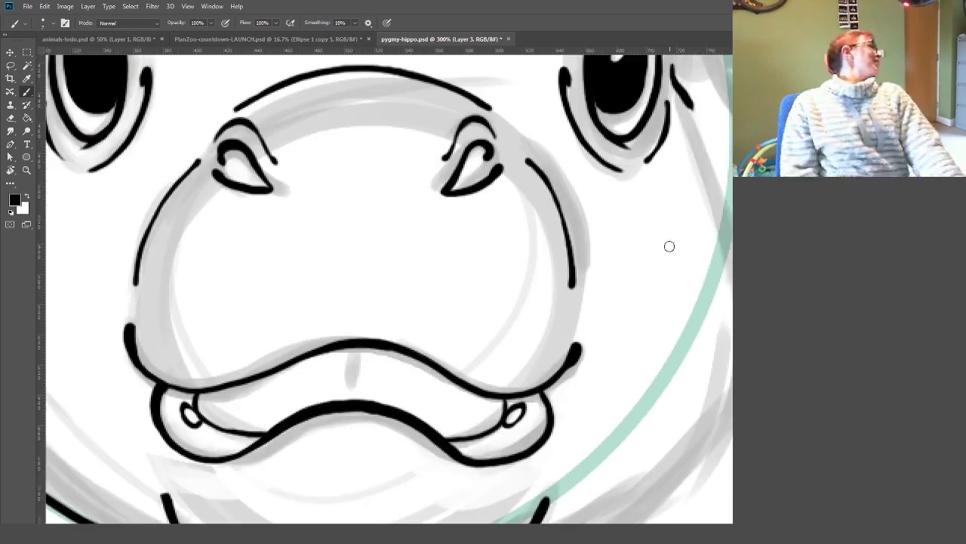
scroll(669, 246, "up", 2)
scroll(388, 330, "down", 2)
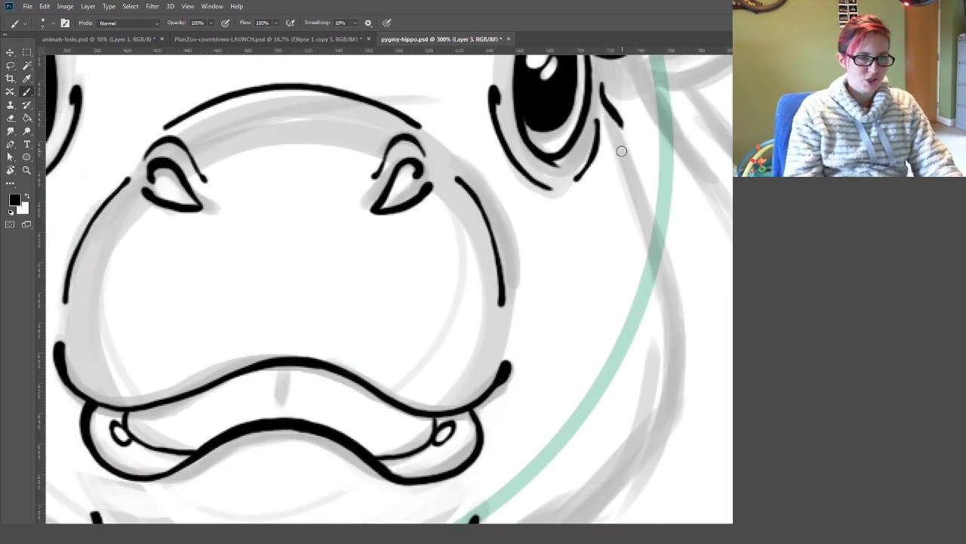
Ink the right cheek line from beside the right eye around the jaw to the chin
scroll(622, 151, "up", 1)
left_click_drag(625, 442, 712, 302)
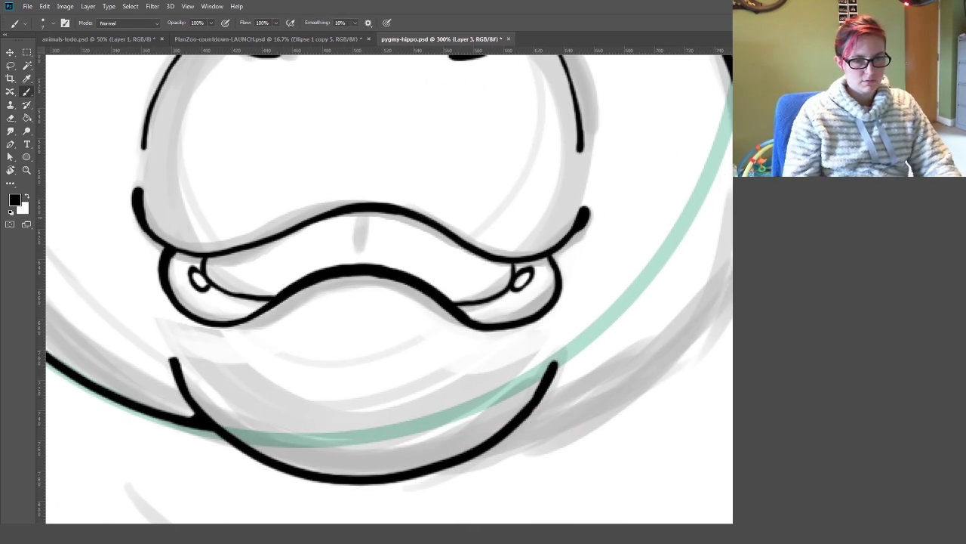
left_click_drag(521, 422, 731, 264)
scroll(731, 281, "up", 1)
left_click_drag(664, 249, 625, 199)
scroll(621, 226, "down", 2)
Ink the domed top of the head, a brow crease above each eye and the right side contour
left_click_drag(589, 263, 428, 170)
left_click_drag(429, 89, 385, 495)
mouse_move(425, 204)
left_mouse_down()
mouse_move(423, 249)
mouse_move(471, 199)
mouse_move(373, 151)
mouse_move(377, 231)
mouse_move(388, 196)
mouse_move(599, 237)
left_mouse_up()
key("e")
key("b")
left_click_drag(601, 198, 645, 340)
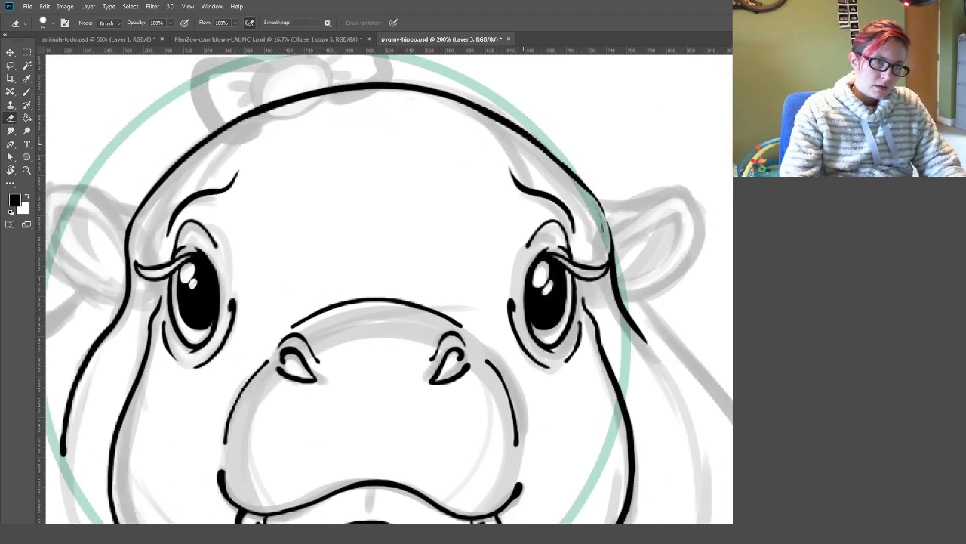
Erase the uneven overlap in the head outline just above the right ear's base
key("e")
mouse_move(597, 219)
left_mouse_down()
mouse_move(559, 163)
mouse_move(610, 249)
left_mouse_up()
key("b")
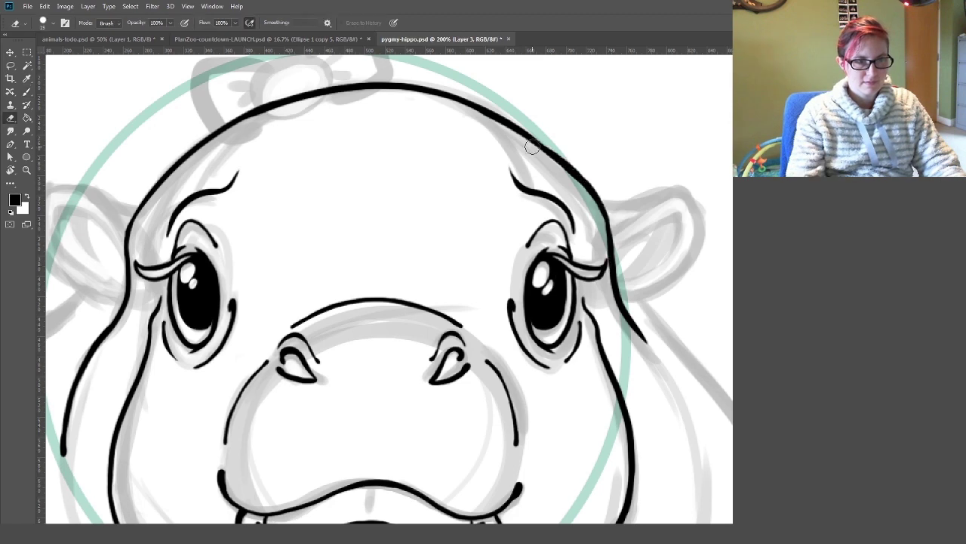
Ink the right ear's outer outline, inner rim and small inner folds, joining it cleanly to the head
mouse_move(377, 226)
left_mouse_down()
mouse_move(405, 280)
mouse_move(382, 157)
mouse_move(379, 275)
left_mouse_up()
left_click_drag(630, 231, 678, 203)
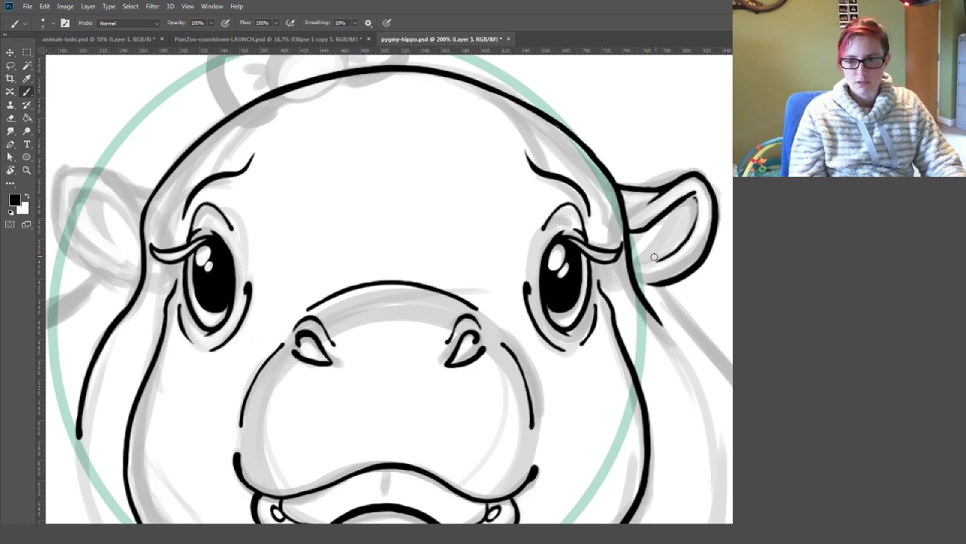
mouse_move(700, 204)
left_mouse_down()
mouse_move(668, 260)
mouse_move(662, 228)
mouse_move(668, 232)
left_mouse_up()
key("e")
key("b")
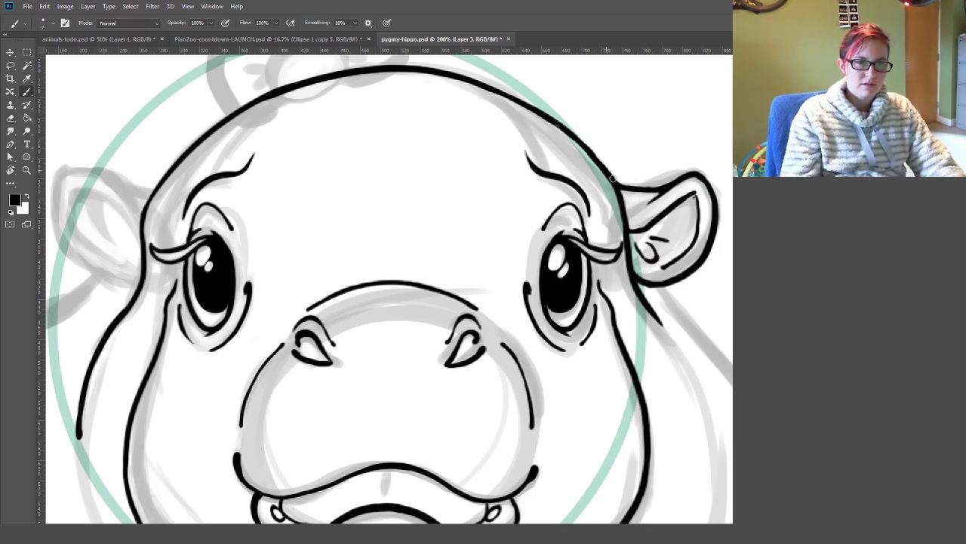
left_click_drag(613, 179, 684, 176)
key("e")
key("b")
Ink the left ear's outer outline, inner rim and small inner folds, connecting it to the head outline
mouse_move(656, 286)
left_mouse_down()
mouse_move(677, 237)
mouse_move(541, 315)
left_mouse_up()
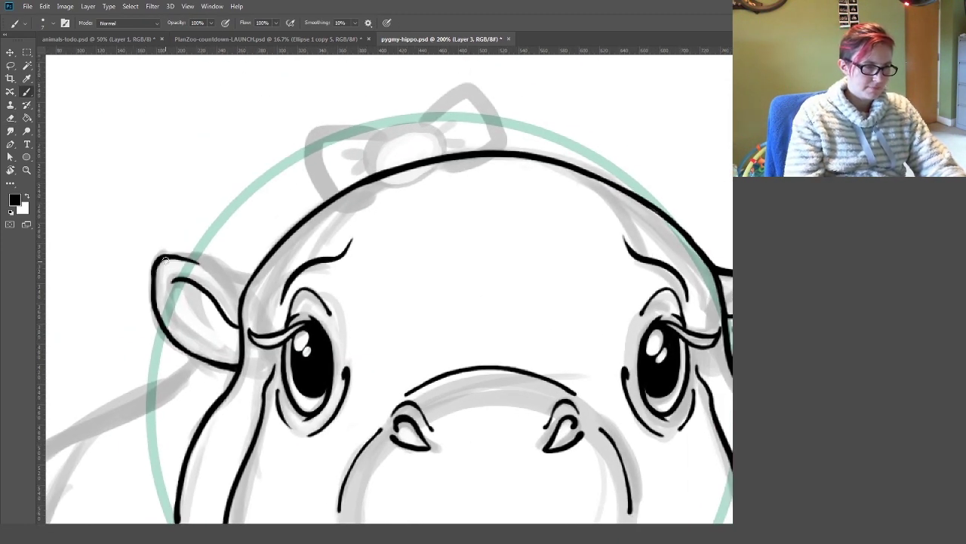
scroll(323, 261, "left", 3)
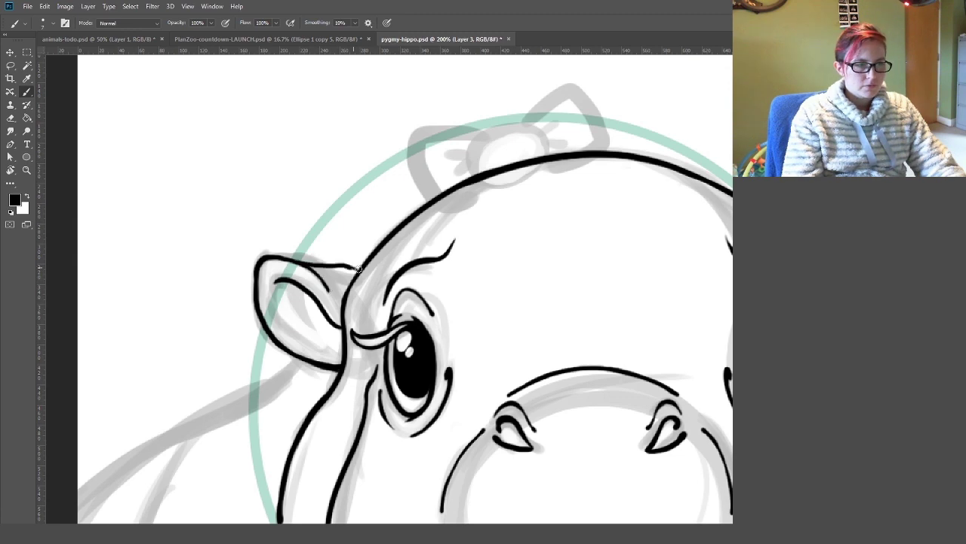
left_click_drag(358, 269, 429, 224)
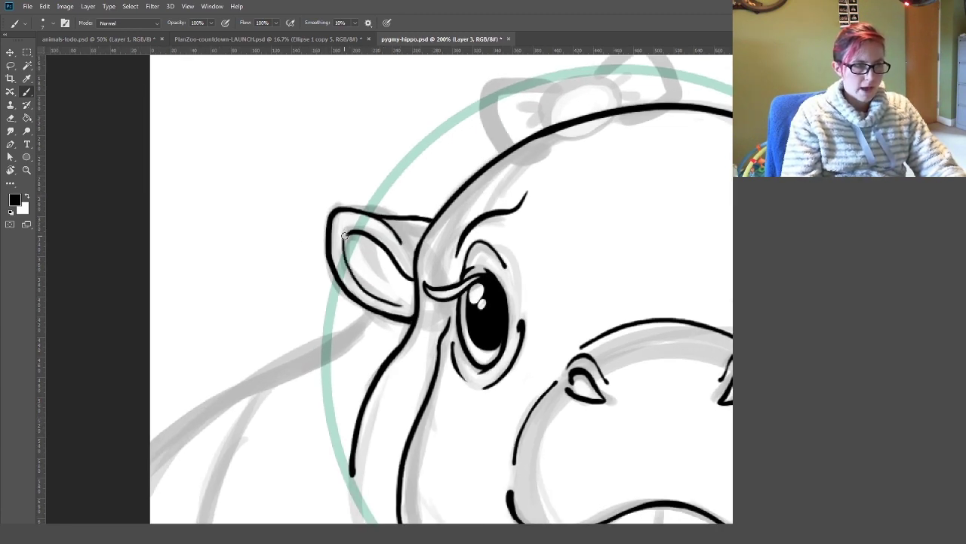
key("e")
left_click_drag(377, 266, 359, 234)
left_click_drag(604, 327, 431, 266)
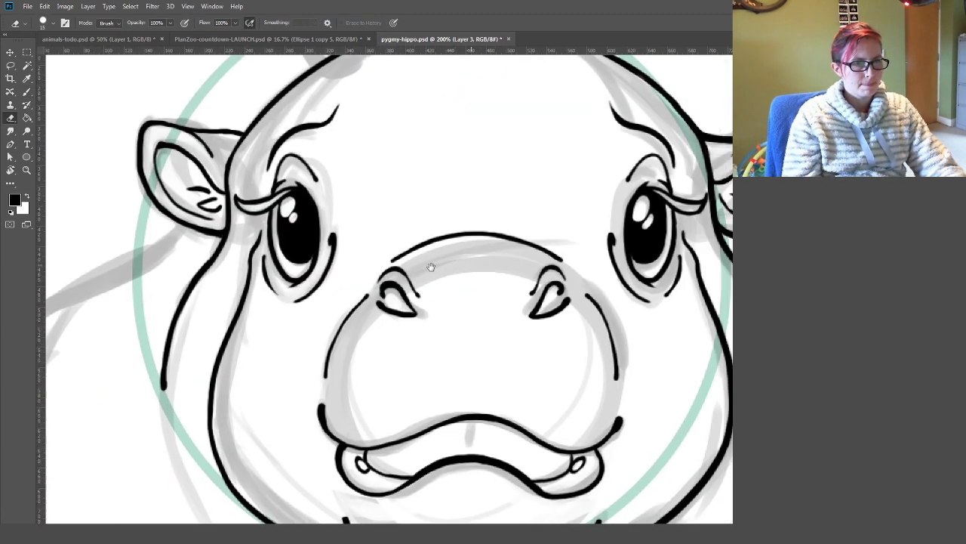
scroll(431, 266, "left", 3)
key("b")
key("e")
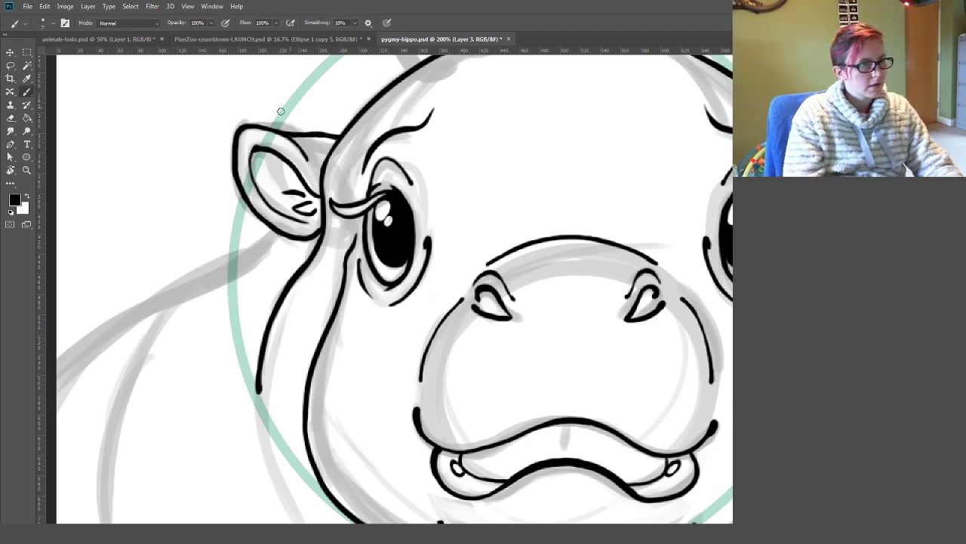
Ink the right shoulder line from beneath the ear to the canvas edge, with a curved neck fold inside it
key("ctrl+minus")
key("ctrl+minus")
key("ctrl+minus")
key("ctrl+plus")
key("ctrl+plus")
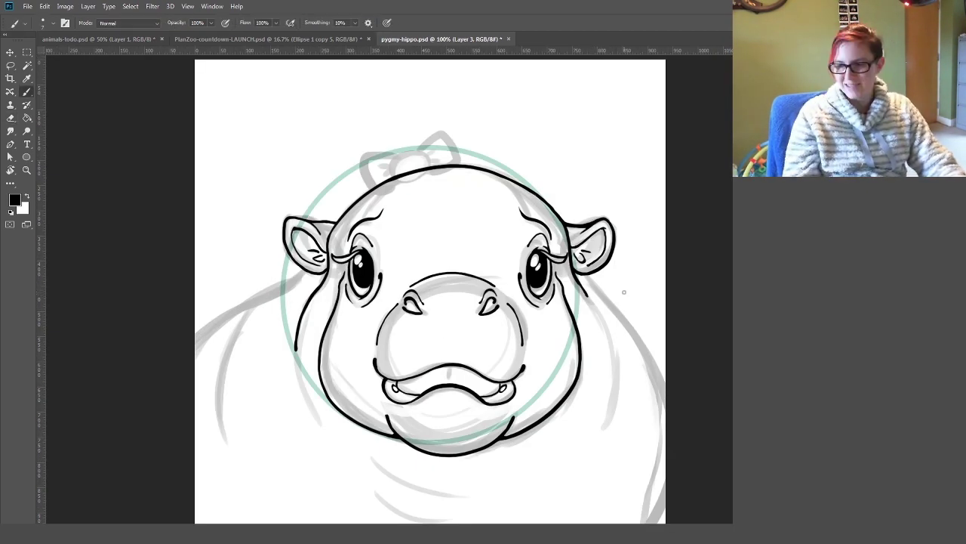
key("ctrl+plus")
left_click_drag(591, 332, 494, 298)
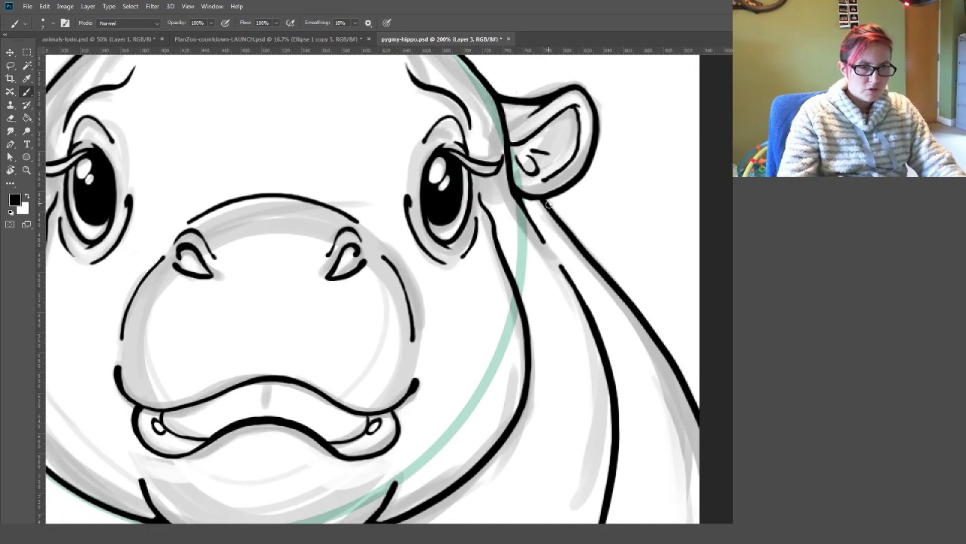
mouse_move(548, 203)
left_mouse_down()
mouse_move(630, 242)
mouse_move(453, 302)
mouse_move(528, 294)
mouse_move(324, 332)
mouse_move(562, 397)
left_mouse_up()
Ink the left shoulder and side contours, the left neck fold and a long chest fold beneath the chin
left_click_drag(552, 356, 641, 300)
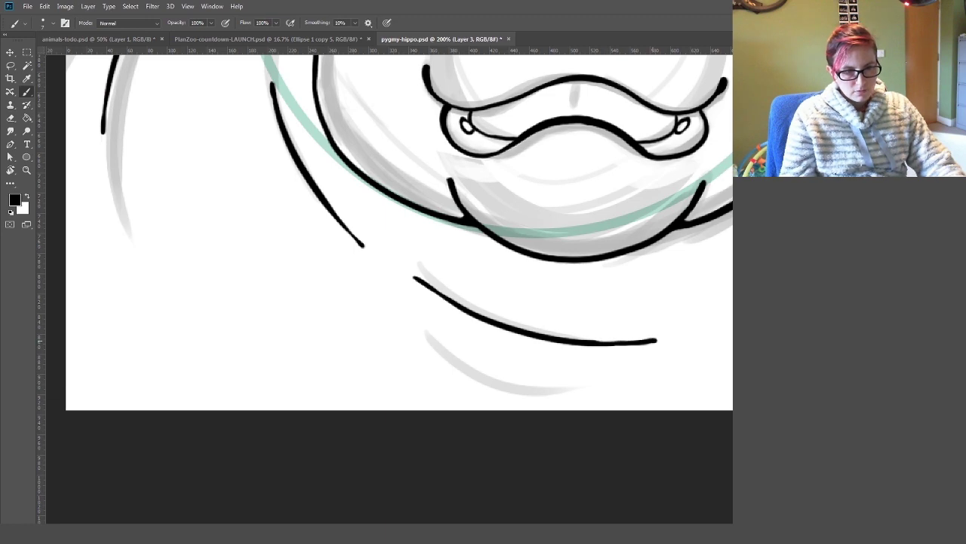
left_click_drag(404, 256, 337, 385)
mouse_move(53, 268)
left_mouse_down()
mouse_move(237, 234)
mouse_move(352, 481)
left_mouse_up()
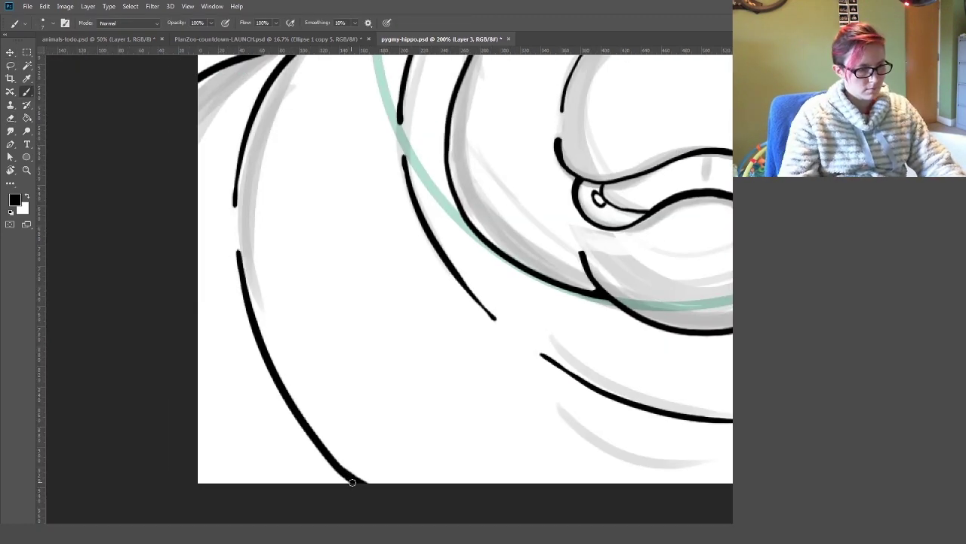
Ink a second chest fold at the lower left and curve the right neck fold inward toward the chest
left_click_drag(430, 294, 274, 280)
mouse_move(725, 309)
left_mouse_down()
mouse_move(566, 341)
mouse_move(548, 317)
left_mouse_up()
left_click_drag(675, 260, 601, 351)
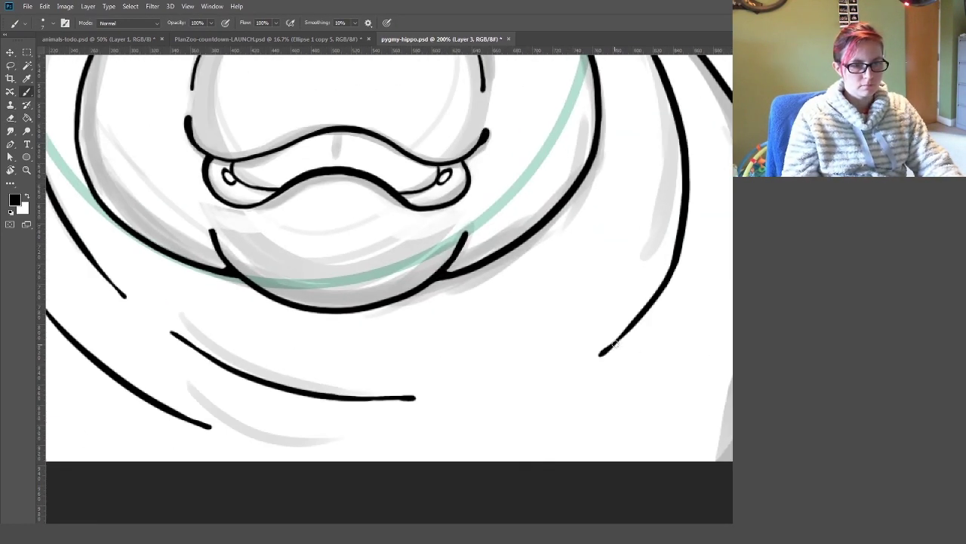
Ink the hair bow on its own layer with a rounded knot, two loops and small crease lines
key("ctrl+0")
scroll(430, 219, "up", 5)
scroll(453, 211, "up", 3)
mouse_move(463, 209)
left_mouse_down()
mouse_move(495, 200)
mouse_move(532, 260)
left_mouse_up()
left_click_drag(422, 217, 363, 347)
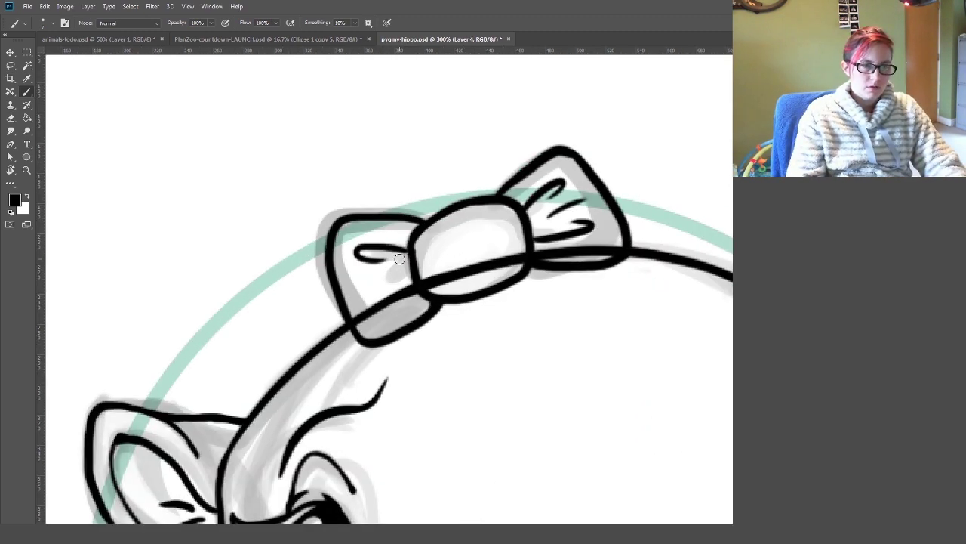
Hide the rough sketch and remove the head outline behind the hair bow using a Magic Wand selection of the bow
key("ctrl+0")
key("w")
left_click(130, 6)
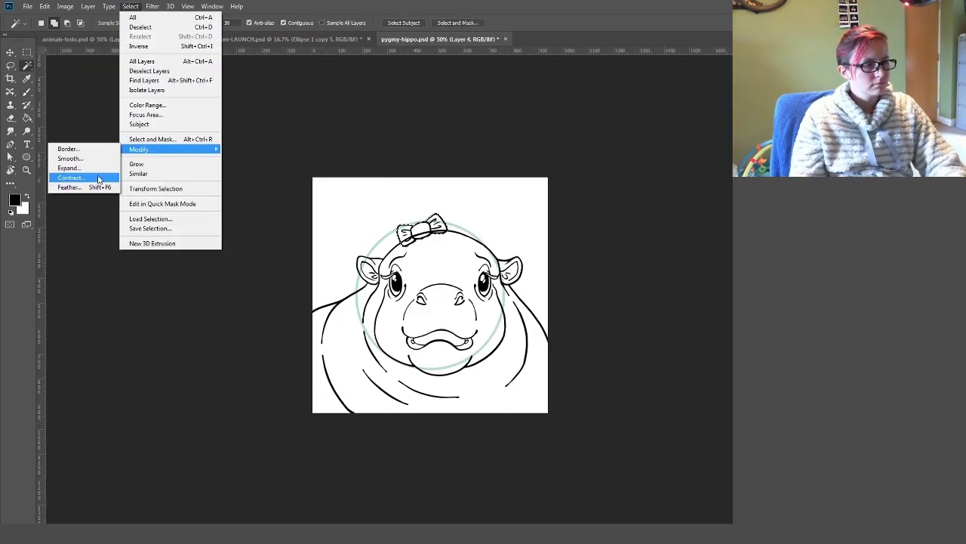
key("Escape")
Thicken and reshape the upturned corners of the upper lip on the line art layer
key("ctrl+plus")
key("ctrl+plus")
key("ctrl+plus")
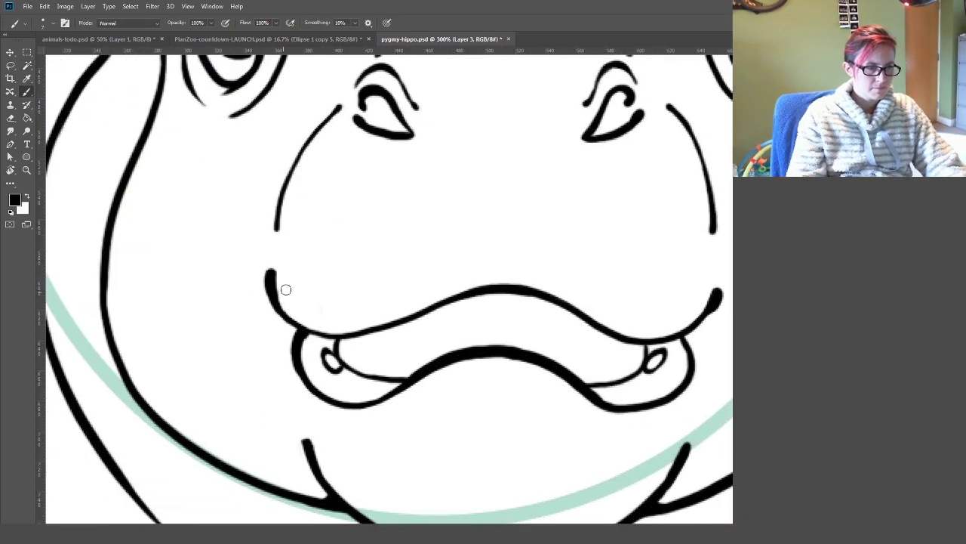
key("b")
key("ctrl+2")
key("x")
key("ctrl+1")
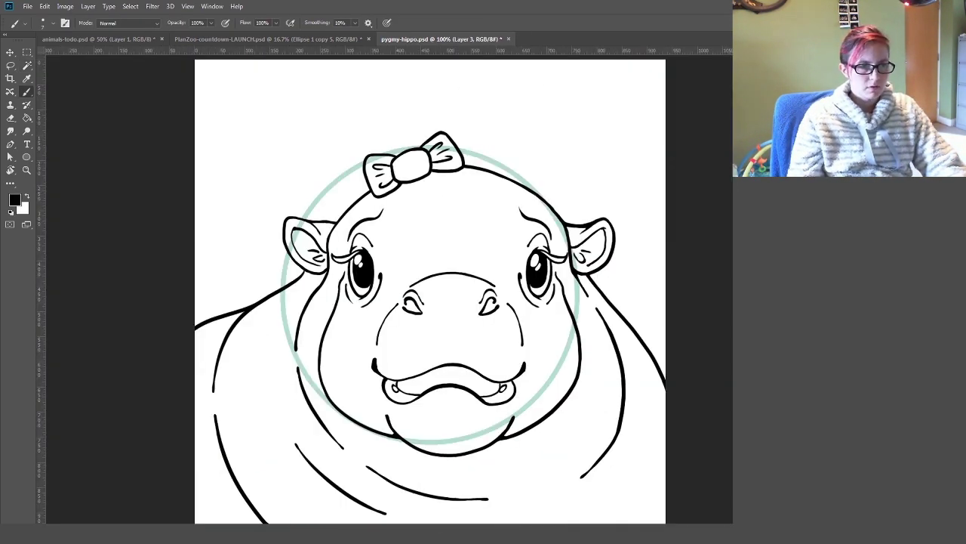
Erase the wavy lower lip and redraw it as a wide open mouth with nearly flat inner and outer lip lines
scroll(340, 226, "up", 4)
scroll(446, 302, "right", 5)
scroll(539, 302, "down", 5)
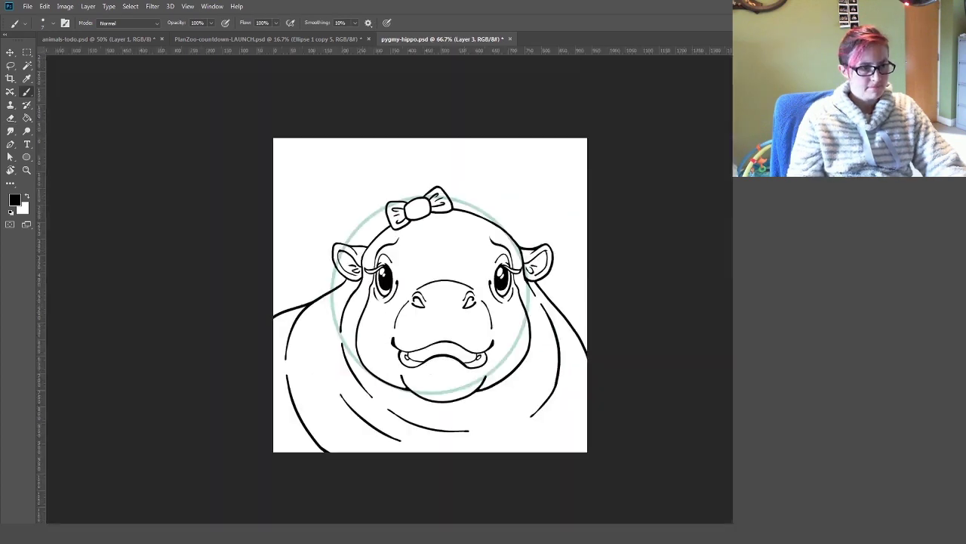
key("ctrl+plus")
key("ctrl+plus")
key("ctrl+plus")
key("e")
left_click_drag(378, 298, 517, 324)
scroll(475, 370, "up", 1)
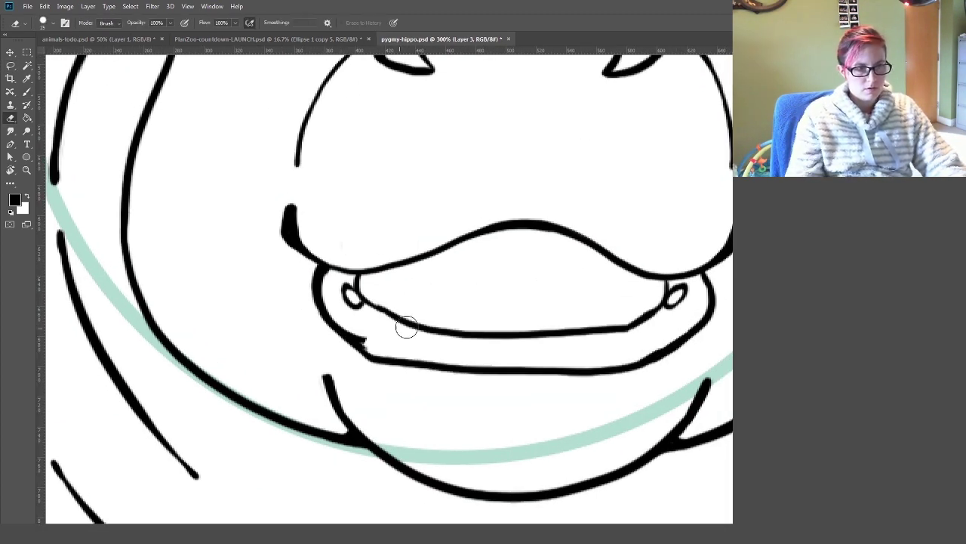
Ink a short vertical line below the upper lip's centre and a curved line across the open mouth
key("b")
left_click_drag(518, 227, 518, 281)
left_click_drag(381, 321, 659, 274)
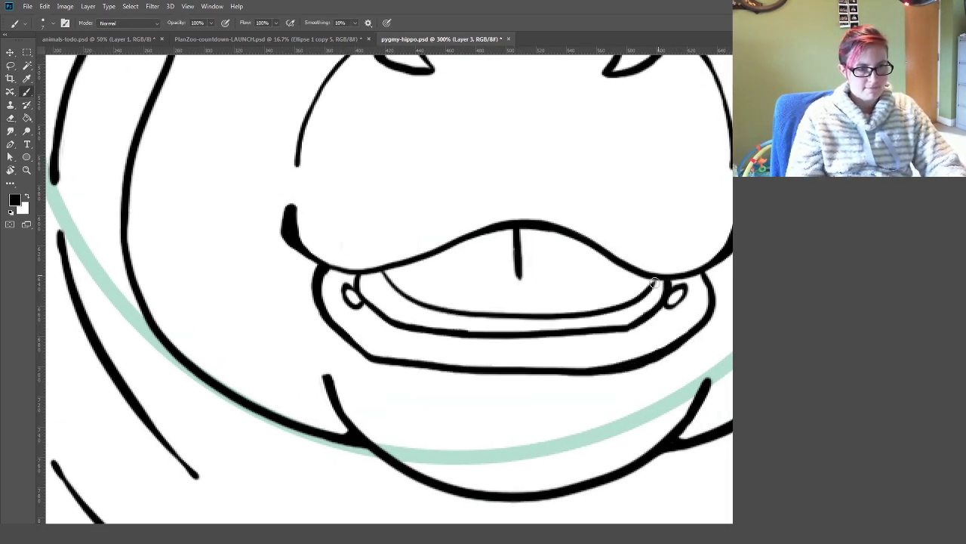
key("ctrl+minus")
key("ctrl+minus")
key("ctrl+minus")
key("ctrl+minus")
scroll(430, 355, "up", 3)
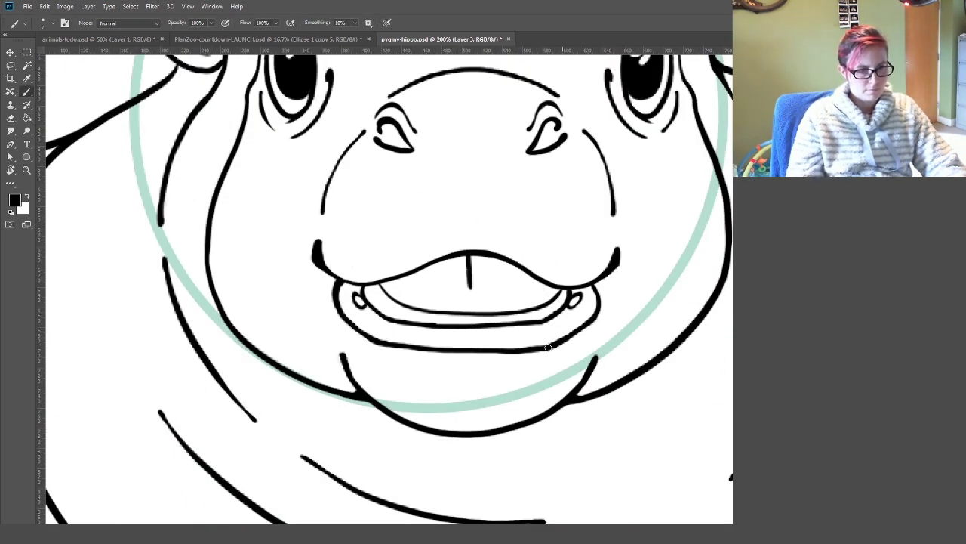
Hide the green guide circle and check the whole hippo line art
key("ctrl+minus")
key("ctrl+minus")
key("ctrl+minus")
scroll(431, 293, "up", 4)
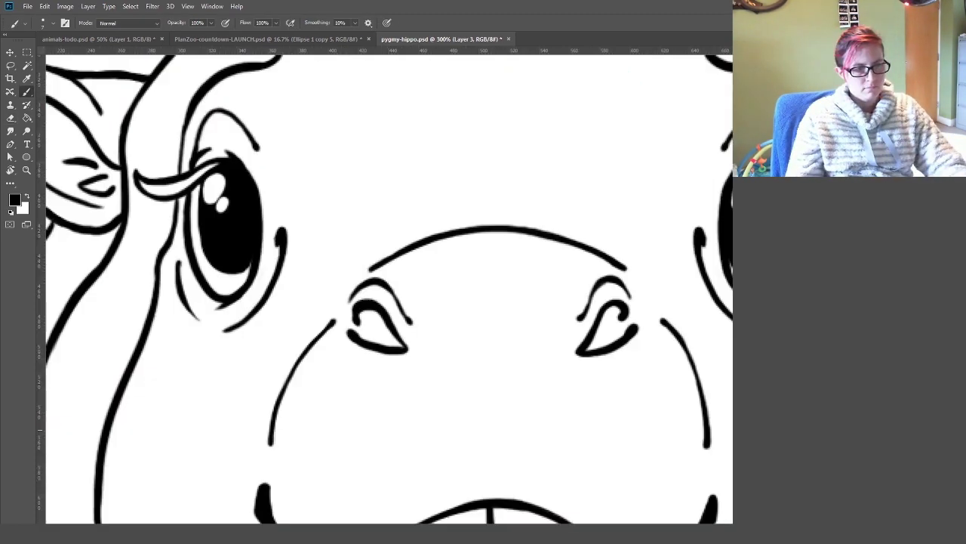
left_click_drag(285, 460, 209, 287)
key("ctrl+minus")
key("ctrl+minus")
key("ctrl+minus")
key("ctrl+minus")
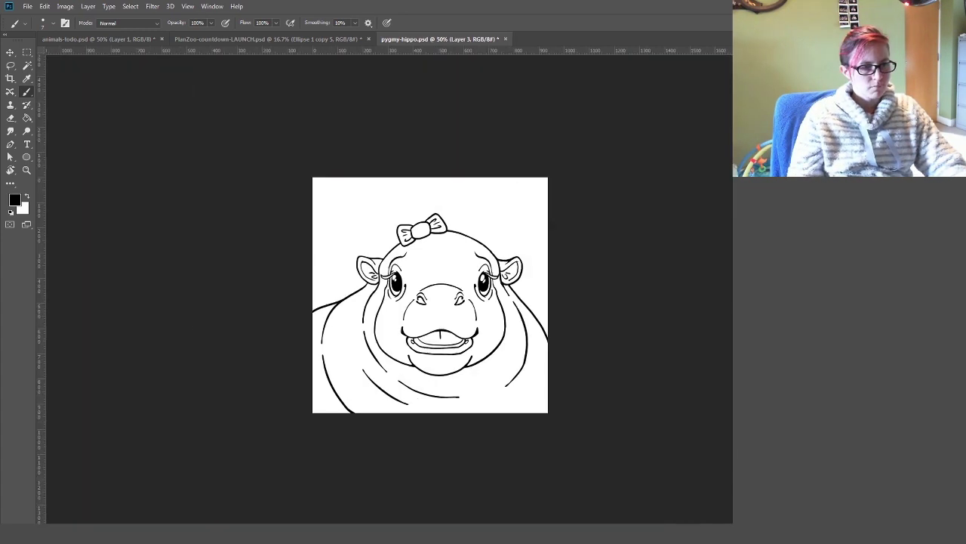
Fill the hippo's head and body with greyish brown 6a5855 on a layer beneath the line art
left_click(14, 199)
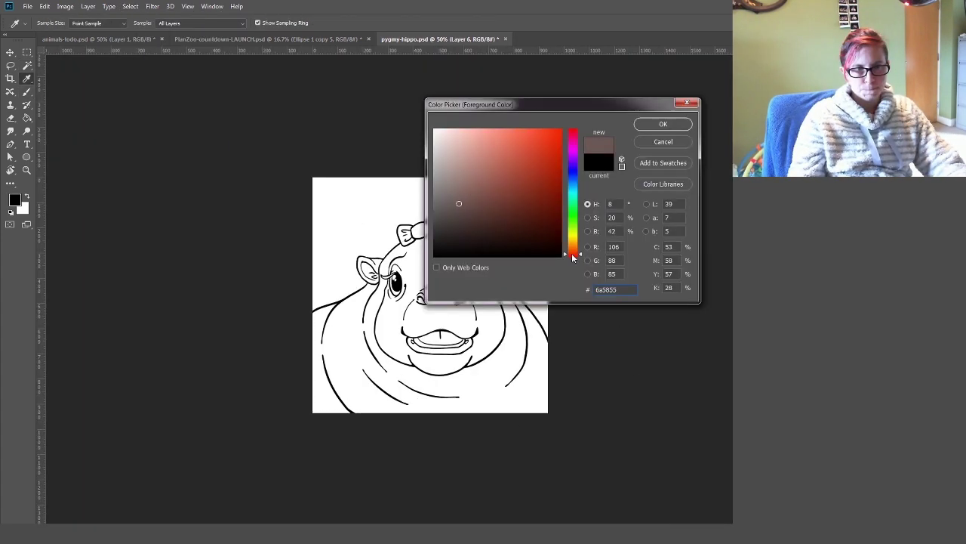
left_click(663, 124)
key("alt+BackSpace")
Paint pale pink over the ears, the open mouth and the hippo's left cheek on a separate layer
scroll(430, 294, "up", 1)
left_click(14, 199)
key("Return")
key("b")
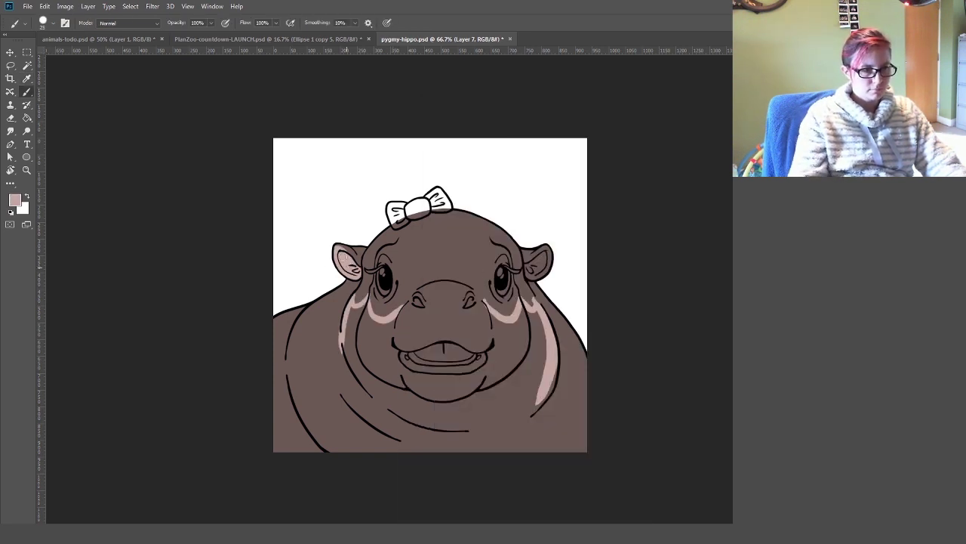
right_click(397, 332)
mouse_move(343, 325)
left_mouse_down()
mouse_move(378, 411)
mouse_move(394, 313)
left_mouse_up()
key("Escape")
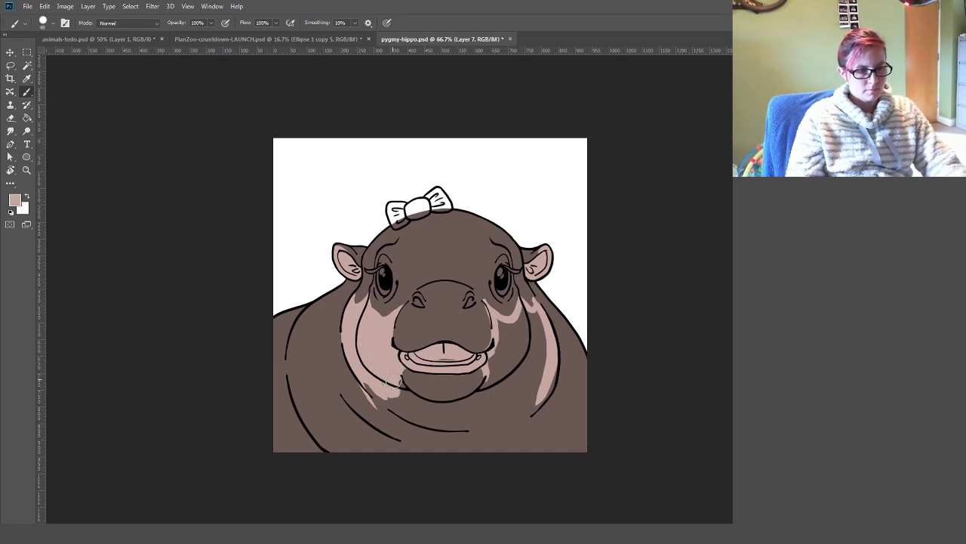
Extend the pale pink over the right cheek, the throat and the chest
left_click_drag(548, 356, 454, 409)
key("b")
mouse_move(406, 369)
left_mouse_down()
mouse_move(483, 423)
mouse_move(363, 430)
left_mouse_up()
Smudge the pink edges beneath both eyes into the brown at 12% strength
key("ctrl+plus")
key("ctrl+plus")
key("b")
right_click(445, 296)
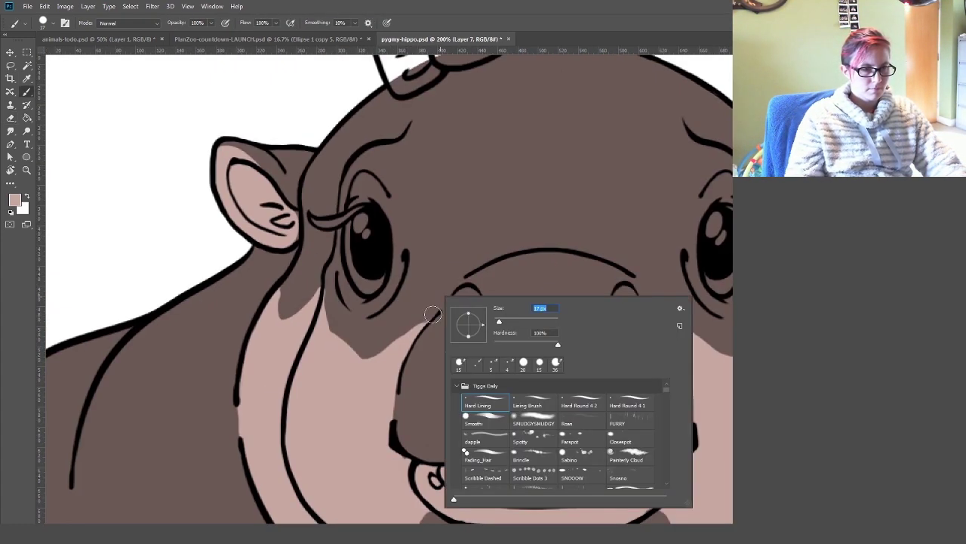
key("Escape")
left_click_drag(664, 284, 831, 268)
left_click(10, 131)
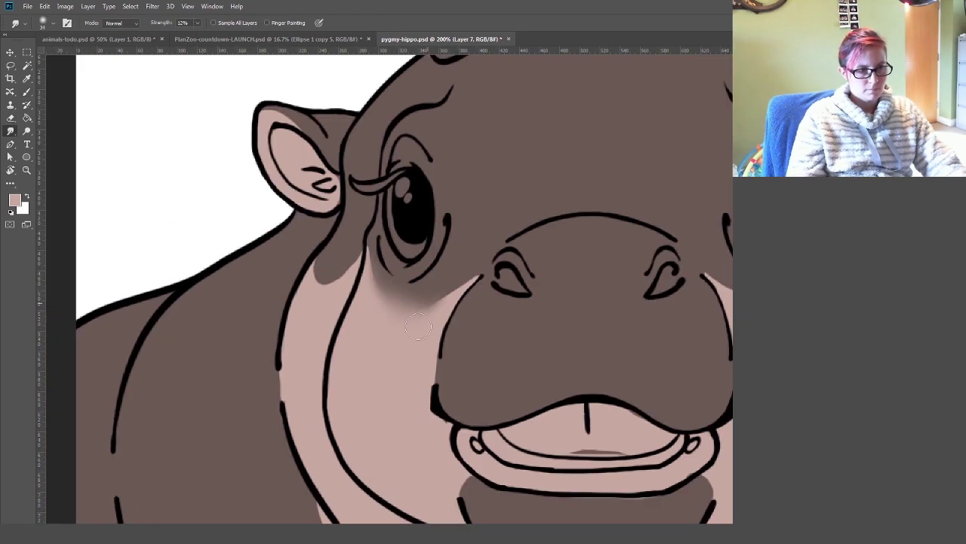
scroll(345, 259, "right", 5)
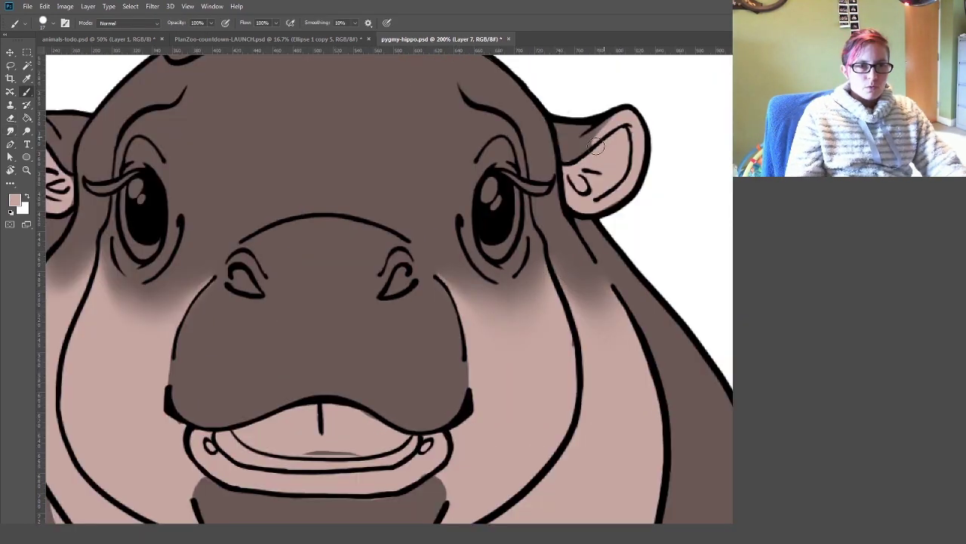
Soften the colour transitions in the ears and beside the chin, and clean stray pink off the muzzle
scroll(89, 146, "up", 2)
scroll(89, 146, "left", 3)
scroll(662, 309, "down", 6)
scroll(662, 309, "left", 2)
key("e")
scroll(555, 118, "up", 2)
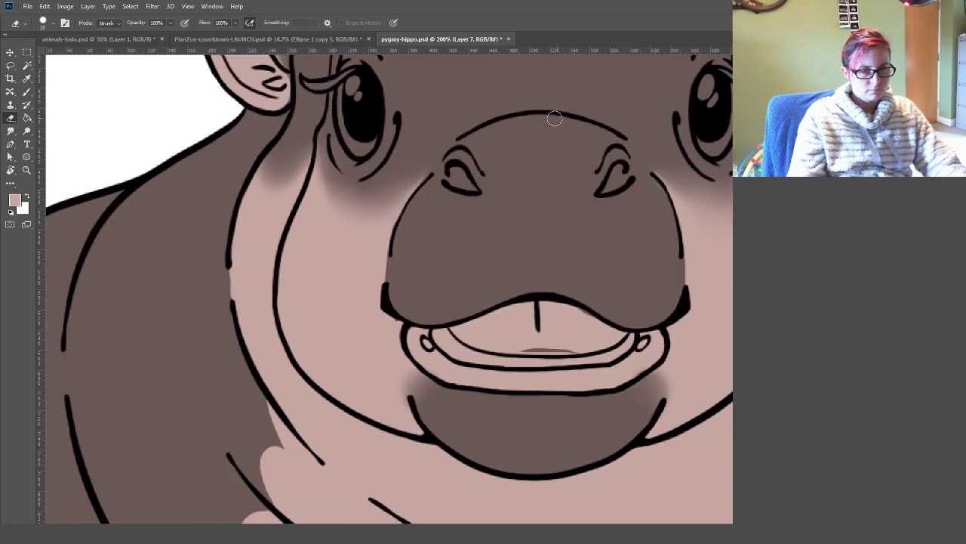
Smudge the pink chest's side edges into the brown body at 12% strength
scroll(672, 366, "down", 4)
left_click_drag(305, 302, 340, 492)
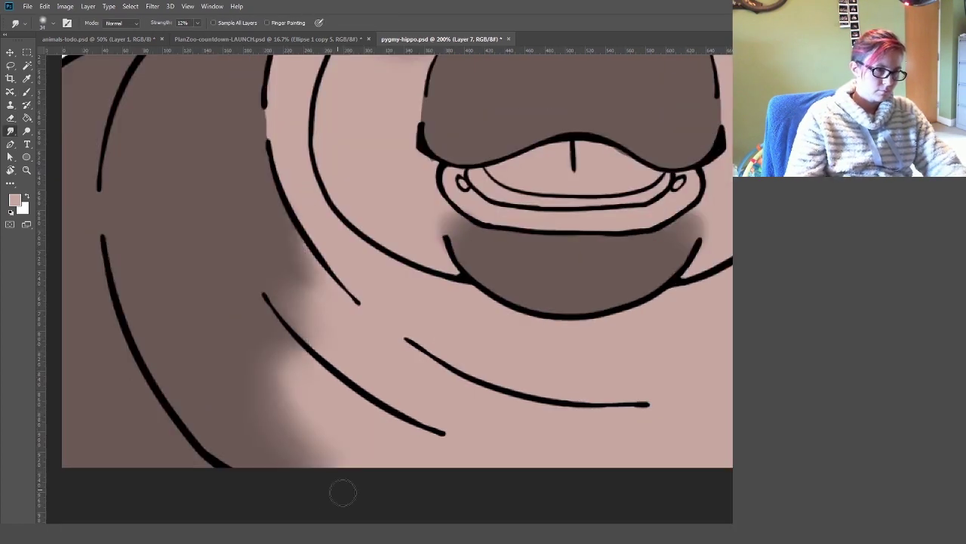
scroll(576, 278, "right", 3)
mouse_move(576, 279)
left_mouse_down()
mouse_move(635, 300)
mouse_move(622, 357)
left_mouse_up()
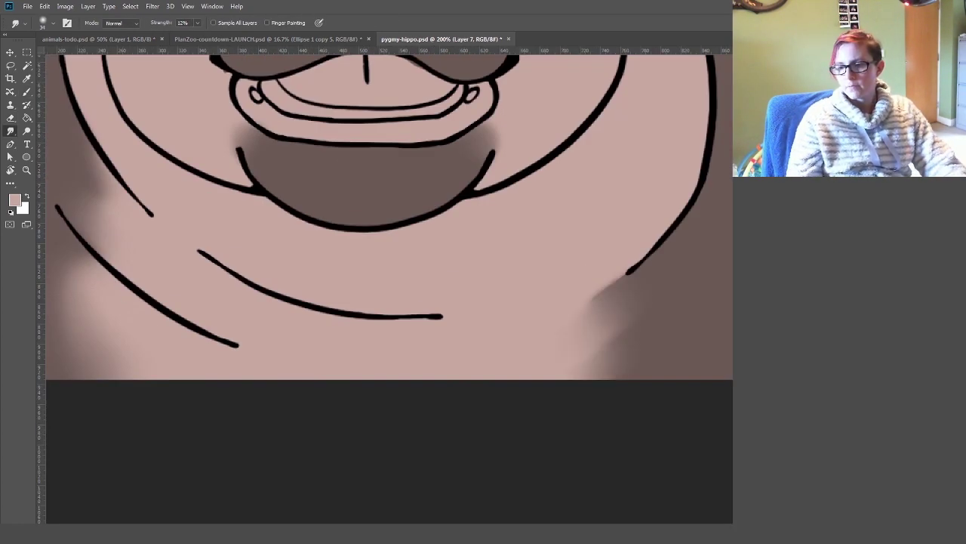
scroll(593, 401, "left", 1)
scroll(593, 401, "left", 3)
scroll(263, 367, "up", 3)
scroll(263, 367, "right", 2)
scroll(542, 360, "right", 3)
scroll(542, 361, "down", 1)
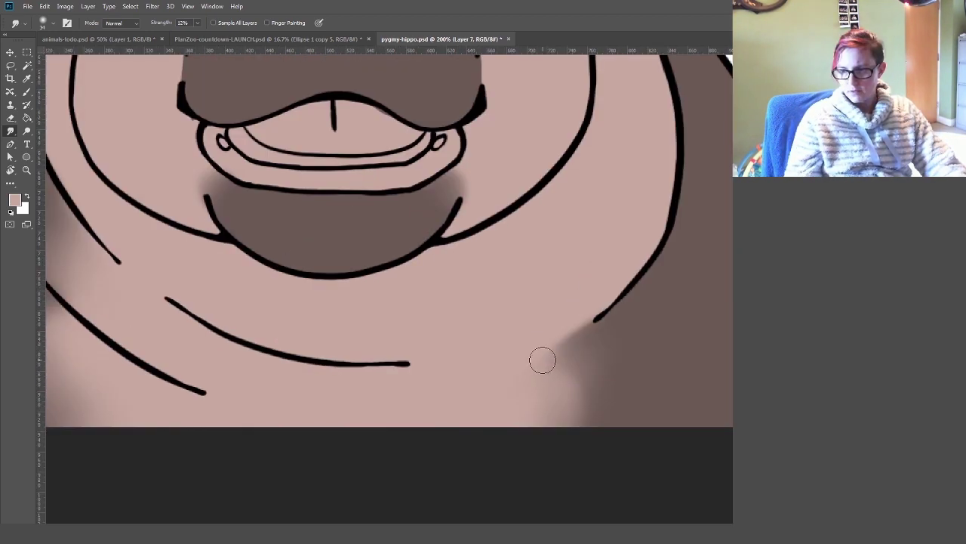
Paint the irises orange-brown and the eye highlights white on a separate layer
scroll(542, 360, "up", 3)
scroll(542, 360, "left", 3)
scroll(542, 360, "up", 1)
key("b")
scroll(447, 381, "right", 2)
scroll(447, 381, "up", 1)
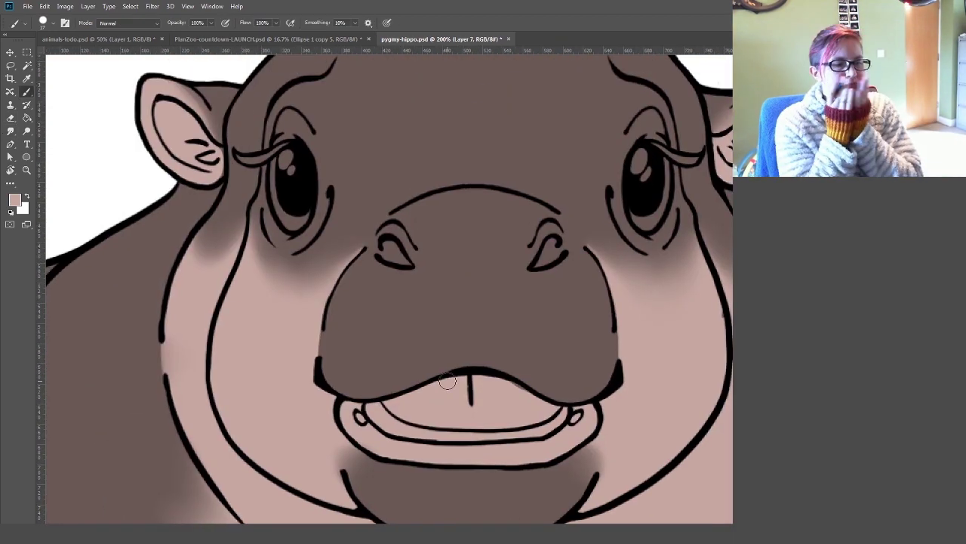
scroll(447, 381, "up", 2)
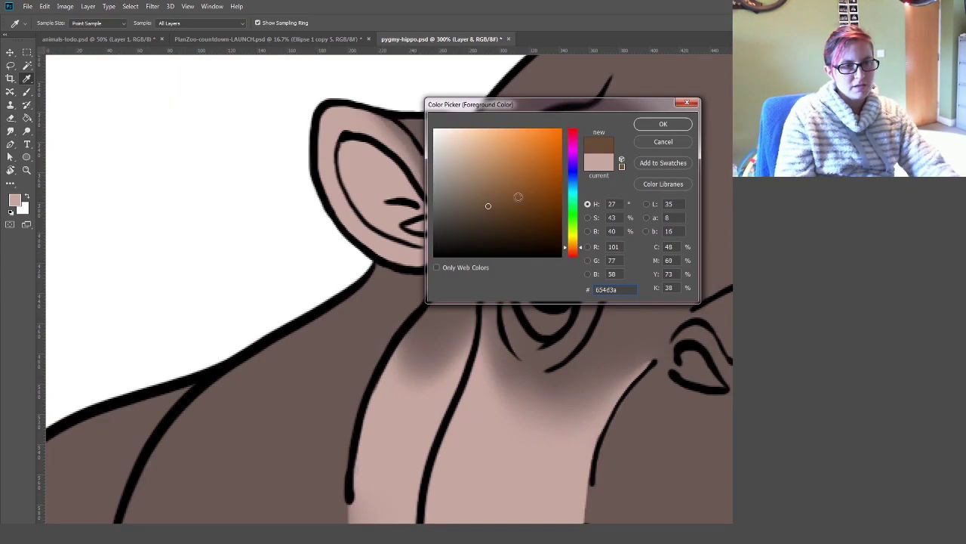
key("x")
scroll(389, 287, "left", 3)
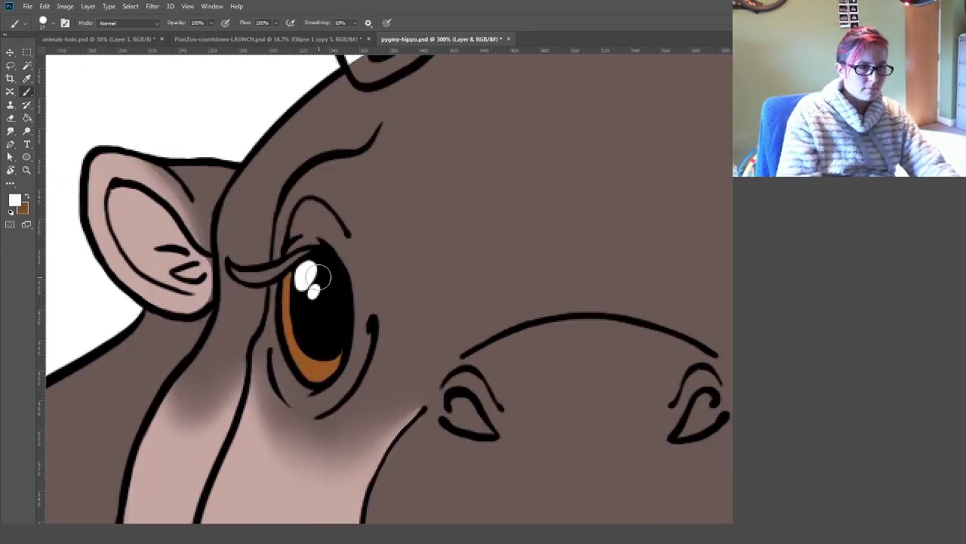
Colour the upper eyelashes dark grey and touch up the pink inside the ears
left_click(15, 200)
key("Return")
scroll(389, 287, "right", 5)
scroll(389, 287, "left", 5)
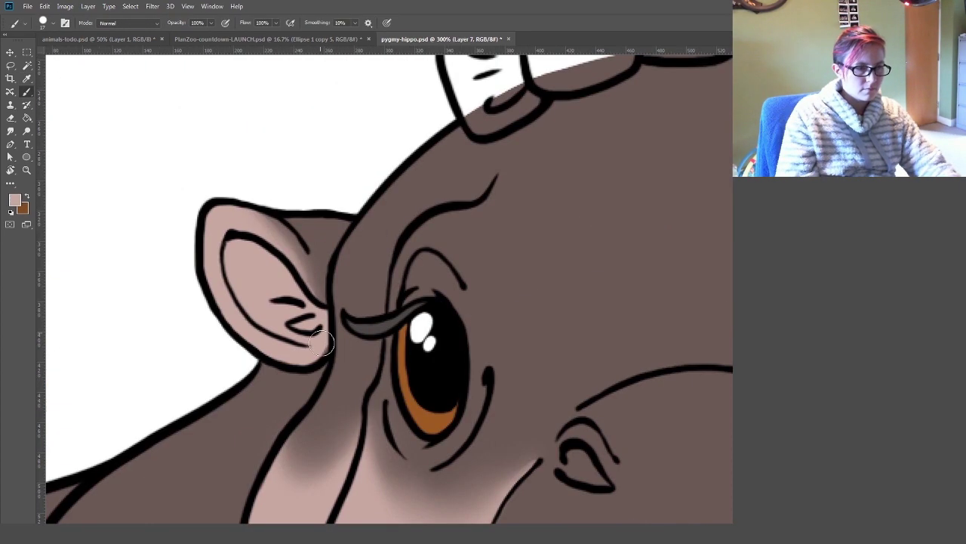
scroll(389, 287, "right", 5)
key("ctrl+0")
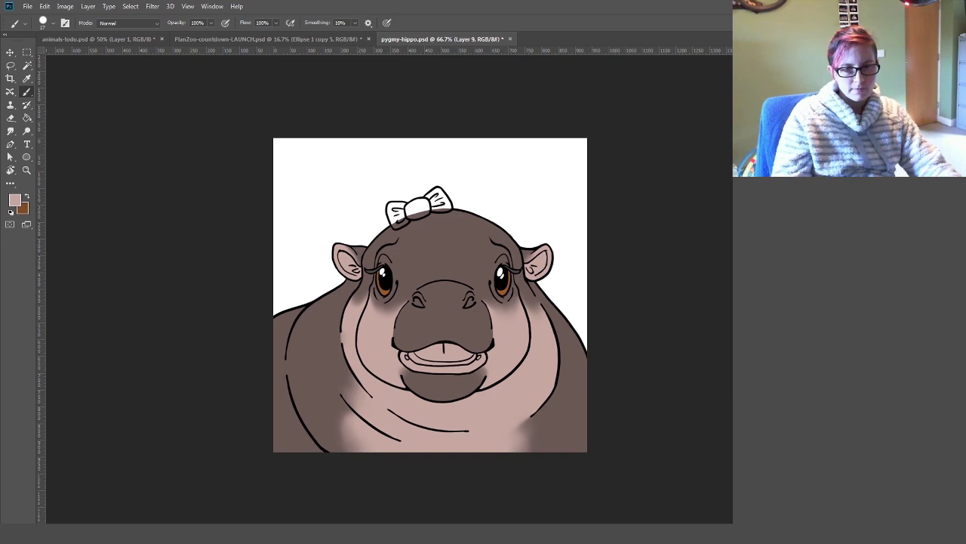
Colour the hair bow on its own layer and shift its hue and saturation to a medium blue
key("i")
key("Return")
key("ctrl+u")
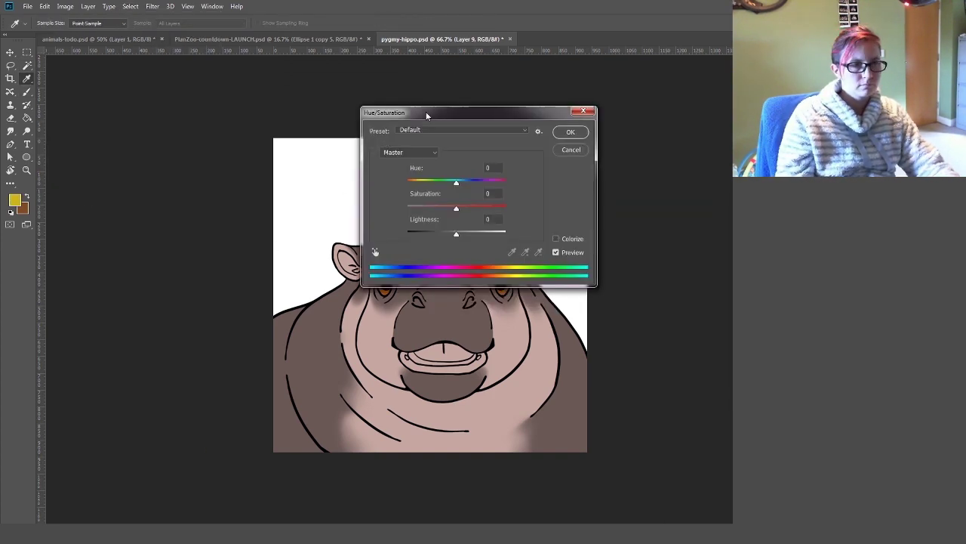
left_click_drag(426, 115, 595, 111)
left_click_drag(624, 178, 605, 178)
left_click_drag(624, 204, 633, 206)
key("Return")
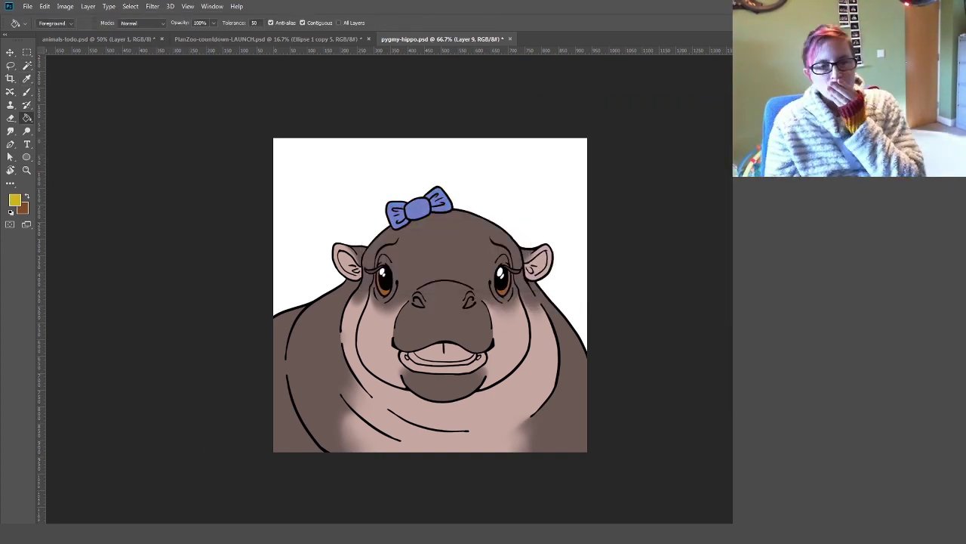
Colour the two small teeth at the corners of the mouth white
scroll(444, 348, "up", 5)
key("Return")
key("b")
left_click(608, 379)
left_click(616, 375, "alt")
scroll(616, 374, "down", 5)
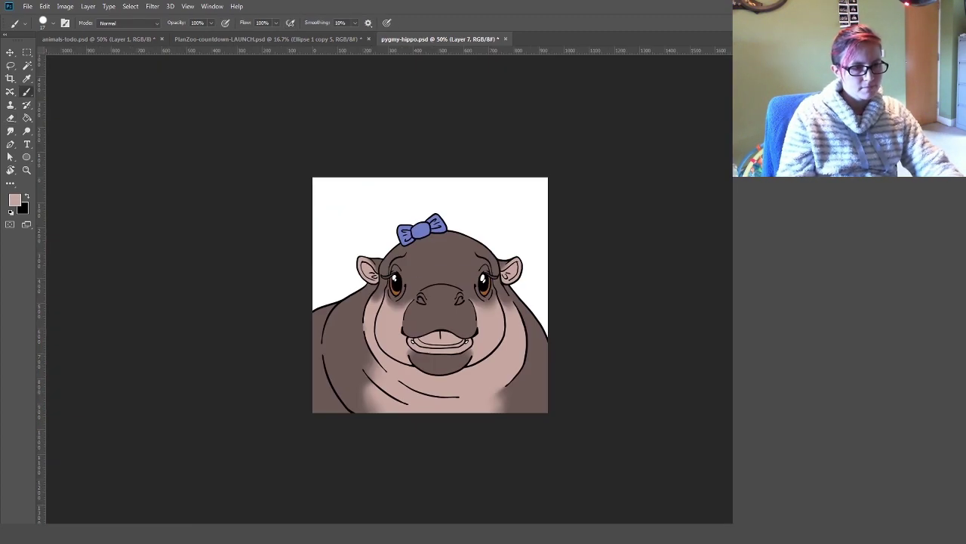
Smudge the pink chest's lower edges further into the brown with a larger Smudge brush
key("ctrl+1")
key("r")
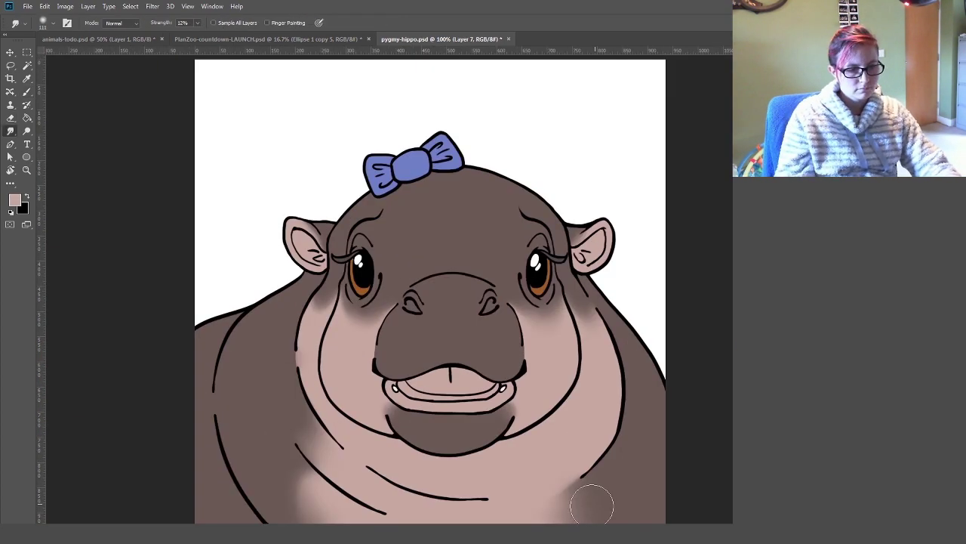
Paint white highlights over the muzzle and around the nostrils on a new layer with the Smooth brush
key("b")
right_click(557, 334)
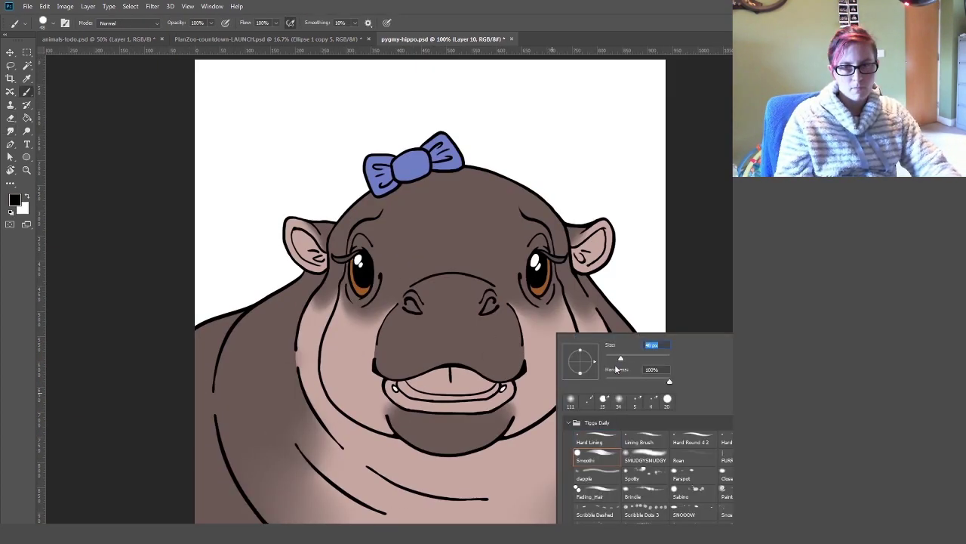
left_click(268, 38)
left_click(441, 39)
key("d")
key("x")
left_click_drag(381, 344, 447, 285)
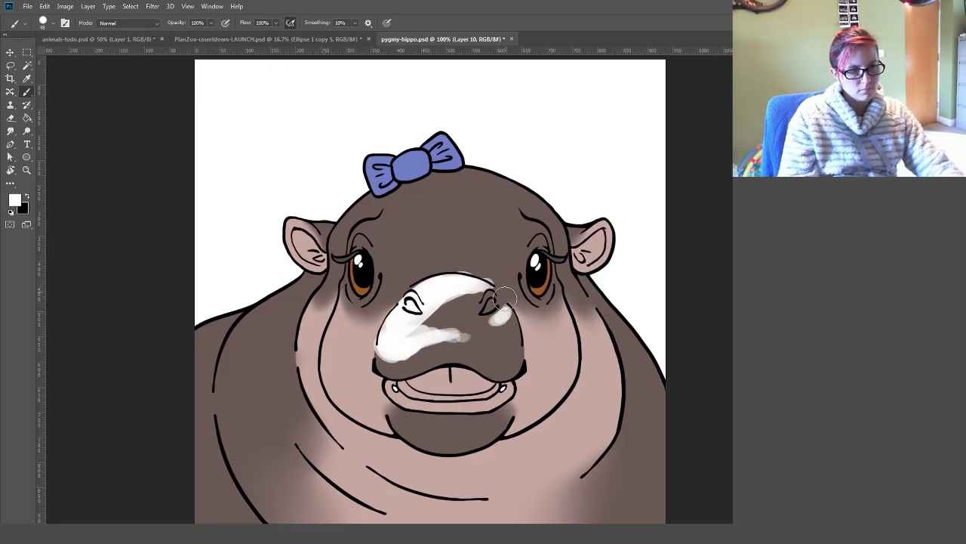
Paint broad white highlights across the forehead and down the hippo's left shoulder
left_click_drag(412, 240, 453, 185)
left_click_drag(400, 261, 483, 162)
left_click_drag(521, 215, 498, 253)
left_click_drag(306, 275, 219, 405)
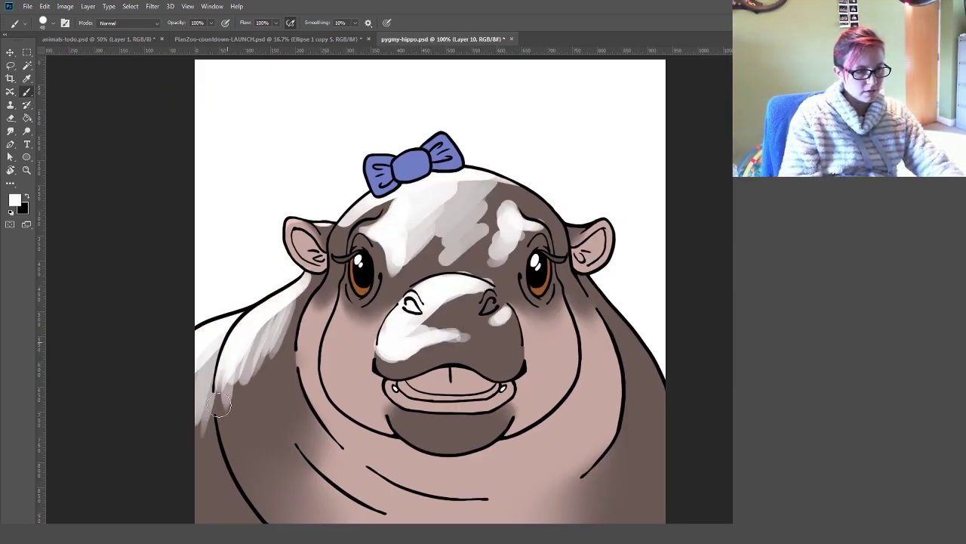
left_click_drag(249, 317, 227, 453)
Add white highlights to both cheeks, the chin and the side of the head beside the left ear
left_click_drag(313, 294, 306, 366)
left_click_drag(339, 310, 347, 359)
left_click_drag(551, 314, 555, 351)
left_click_drag(400, 407, 423, 442)
left_click_drag(339, 219, 336, 249)
left_click_drag(279, 332, 272, 385)
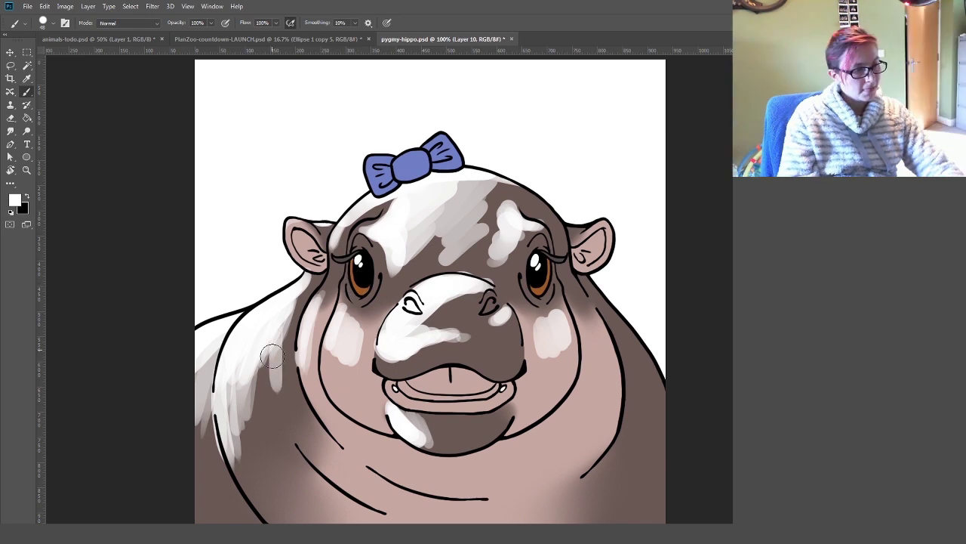
Paint white highlights along the neck folds, both sides of the back, the top of the head and the lower lip
left_click_drag(264, 296, 355, 491)
left_click_drag(281, 355, 213, 521)
left_click_drag(226, 339, 200, 453)
left_click_drag(604, 287, 658, 411)
left_click_drag(461, 185, 521, 227)
left_click_drag(398, 400, 452, 411)
left_click_drag(309, 355, 336, 442)
left_click_drag(332, 423, 483, 495)
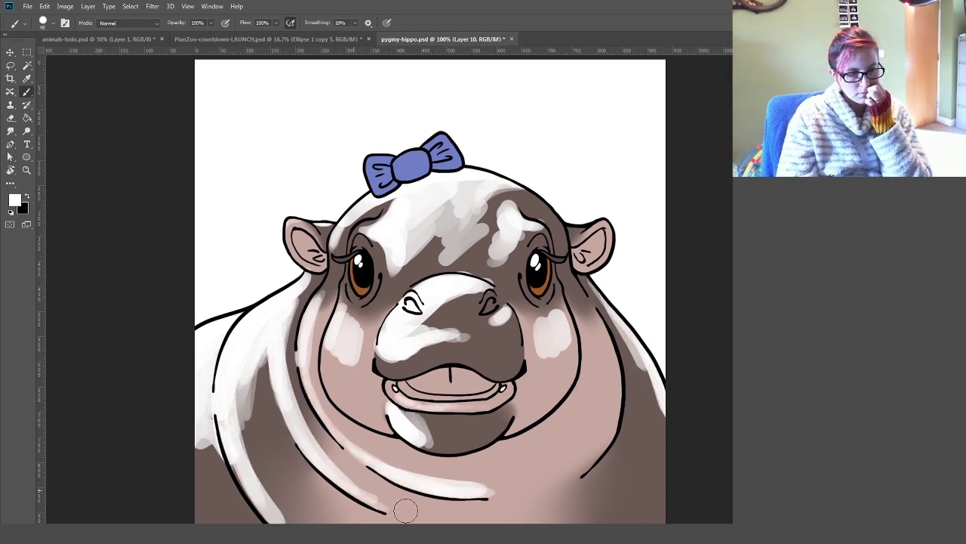
Extend the white highlights over the lower body and right neck fold, and add strokes beneath the eyes
left_click_drag(405, 511, 367, 521)
left_click_drag(302, 351, 242, 521)
left_click_drag(347, 461, 260, 523)
left_click_drag(597, 323, 620, 363)
left_click_drag(589, 469, 554, 480)
left_click_drag(340, 317, 347, 415)
key("e")
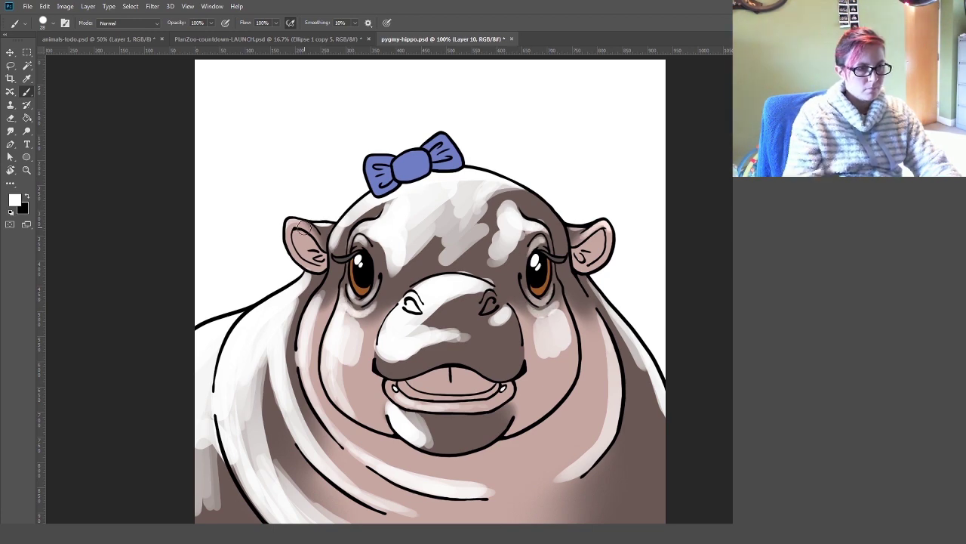
Smudge the large muzzle highlight into a smooth gradient and erase the white inside the left nostril
left_click_drag(414, 344, 460, 311)
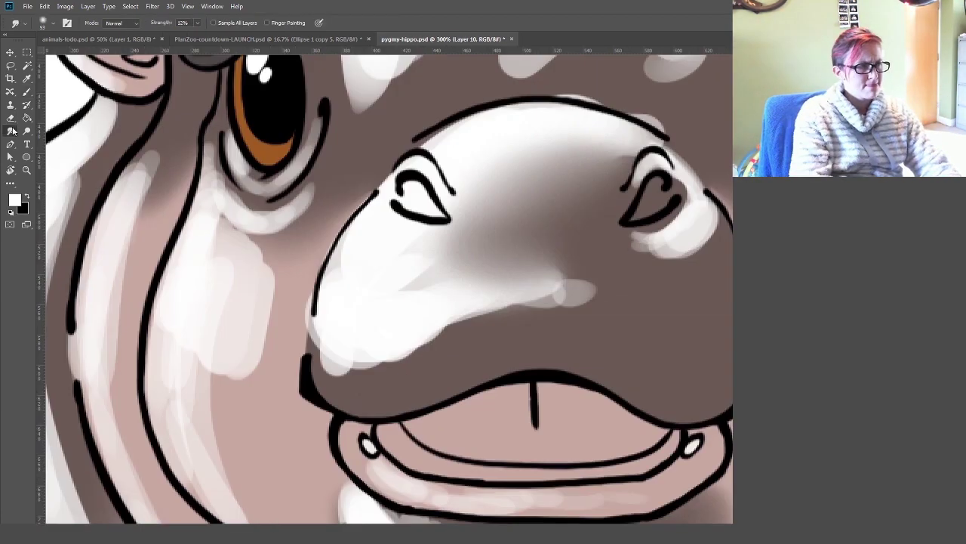
scroll(408, 351, "up", 2)
mouse_move(529, 261)
left_mouse_down()
mouse_move(350, 357)
mouse_move(310, 302)
left_mouse_up()
key("e")
left_click_drag(407, 188, 434, 208)
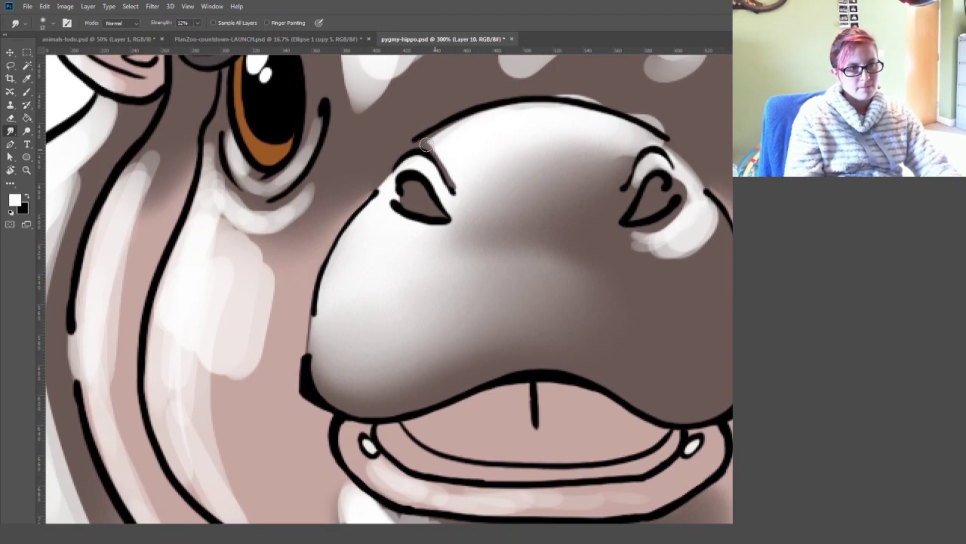
left_click_drag(425, 143, 302, 232)
left_click_drag(543, 242, 498, 295)
left_click_drag(460, 232, 416, 156)
Blend the white highlight beside the right nostril into the muzzle with a larger Smudge brush
key("bracketright")
key("bracketright")
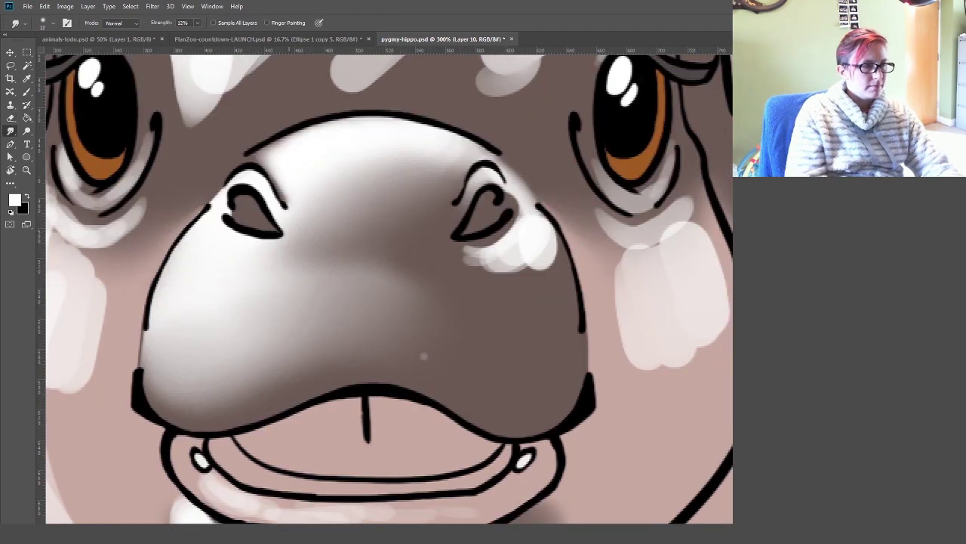
left_click_drag(528, 249, 420, 302)
key("b")
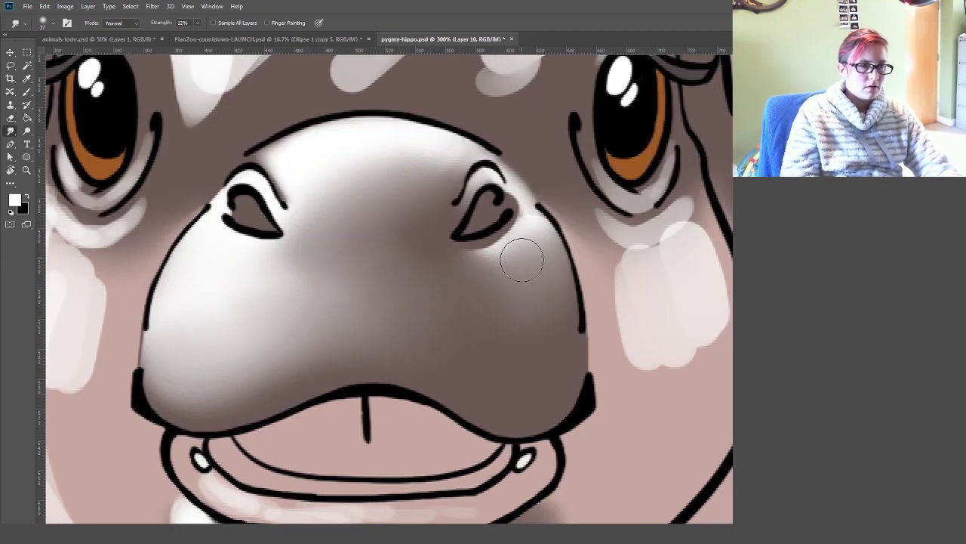
Blend the chin highlight and paint white highlights around the lower lip and inside the open mouth
left_click_drag(522, 255, 761, 81)
left_click_drag(475, 380, 514, 423)
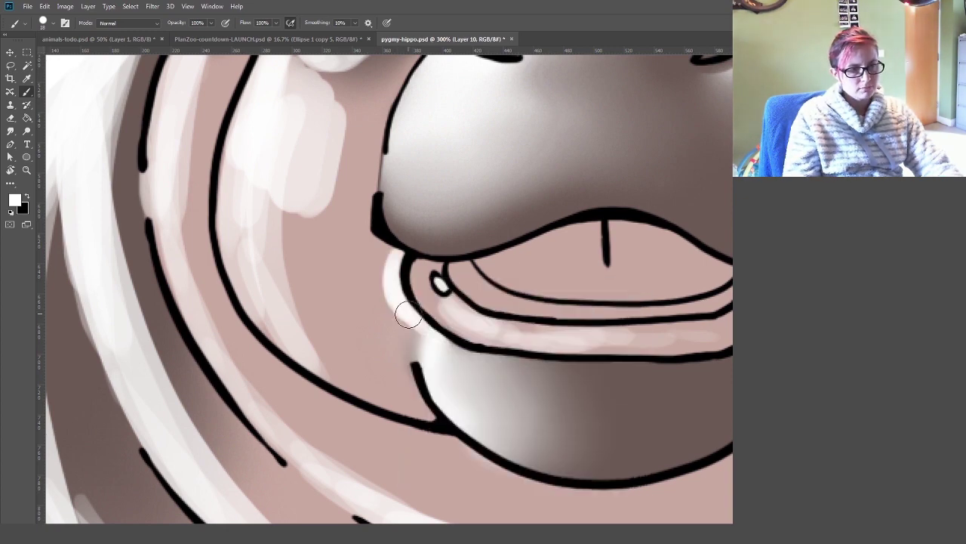
left_click_drag(405, 313, 298, 275)
left_click_drag(362, 326, 521, 329)
left_click_drag(317, 234, 422, 300)
mouse_move(374, 224)
left_mouse_down()
mouse_move(461, 246)
mouse_move(464, 231)
left_mouse_up()
left_click_drag(536, 223, 566, 238)
Smudge the highlights around the lower lip and inside the mouth into soft gradients
key("r")
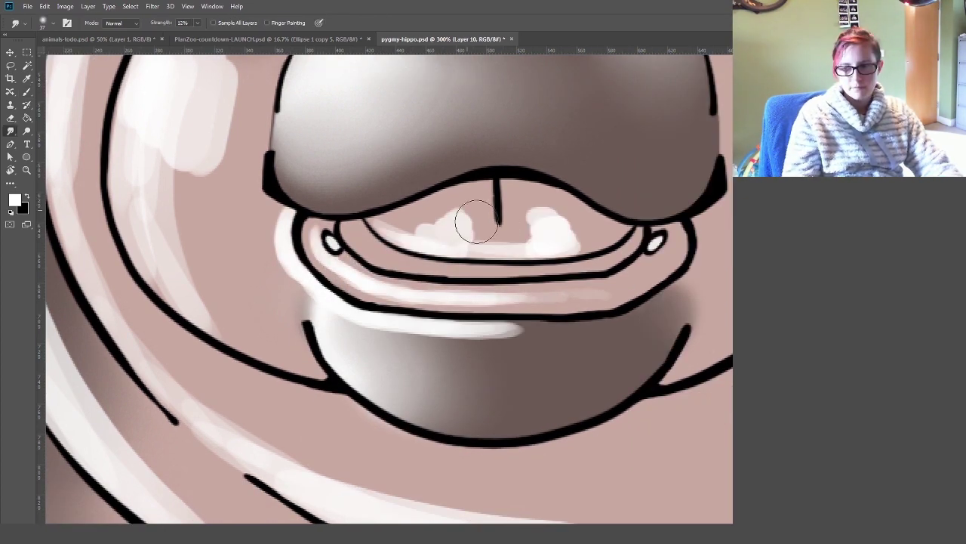
left_click_drag(453, 330, 533, 339)
left_click_drag(317, 261, 377, 287)
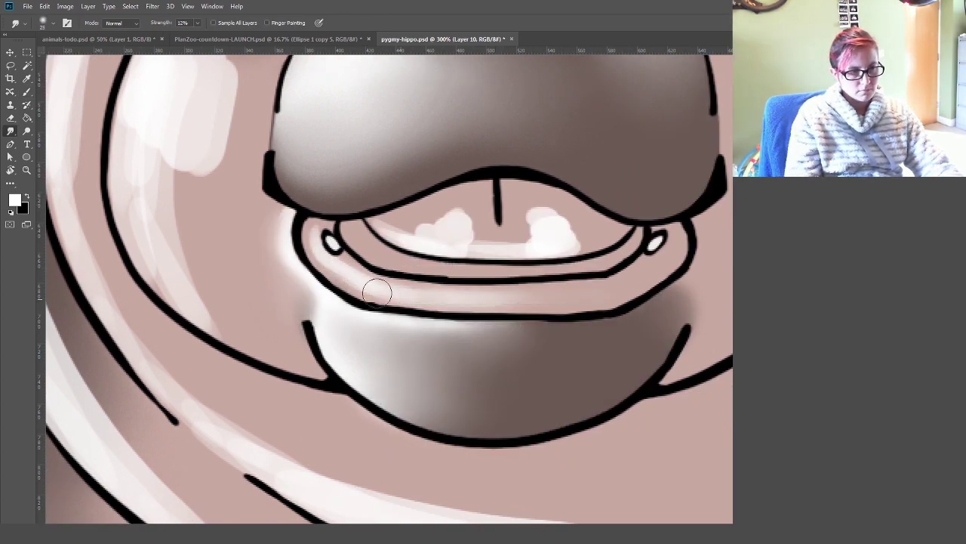
left_click_drag(400, 226, 529, 233)
Smudge the left cheek highlight and the strokes beneath the left eye into a smooth gradient
left_click_drag(186, 53, 452, 199)
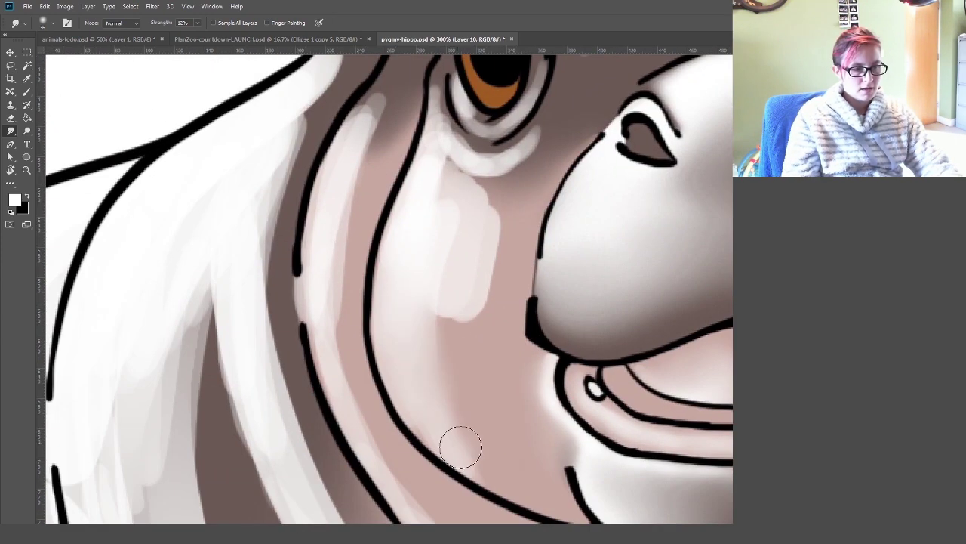
mouse_move(459, 445)
left_mouse_down()
mouse_move(438, 181)
mouse_move(446, 322)
left_mouse_up()
right_click(515, 313)
key("Escape")
Add white highlights to the left ear's rim and blend them with those around the left eye and brow
key("b")
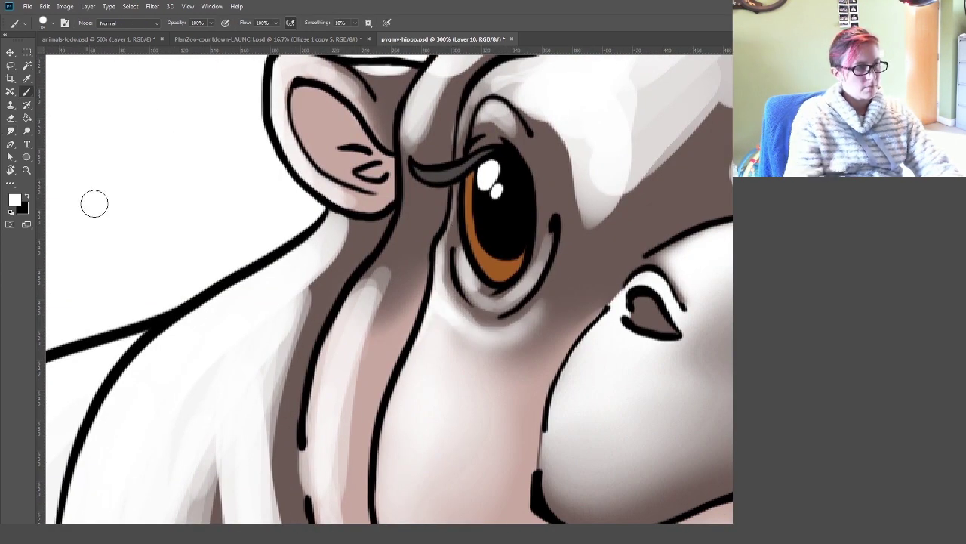
left_click_drag(94, 203, 42, 249)
key("e")
left_click_drag(412, 324, 496, 337)
left_click_drag(466, 401, 441, 474)
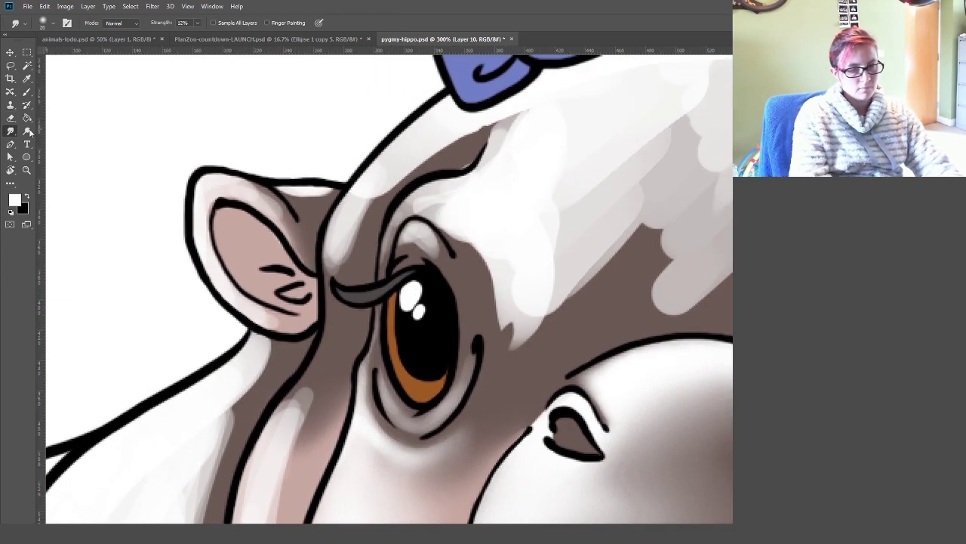
Smudge the white highlights above the left eye and across the forehead into smooth gradients
key("e")
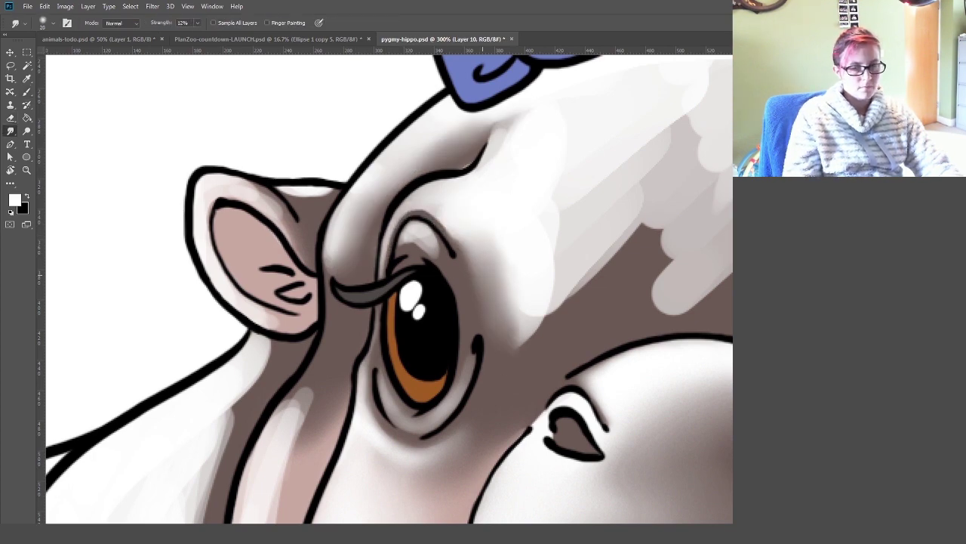
key("r")
mouse_move(548, 246)
left_mouse_down()
mouse_move(431, 269)
mouse_move(566, 259)
mouse_move(482, 304)
left_mouse_up()
mouse_move(468, 381)
left_mouse_down()
mouse_move(535, 309)
mouse_move(711, 244)
mouse_move(475, 334)
mouse_move(379, 288)
mouse_move(146, 303)
left_mouse_up()
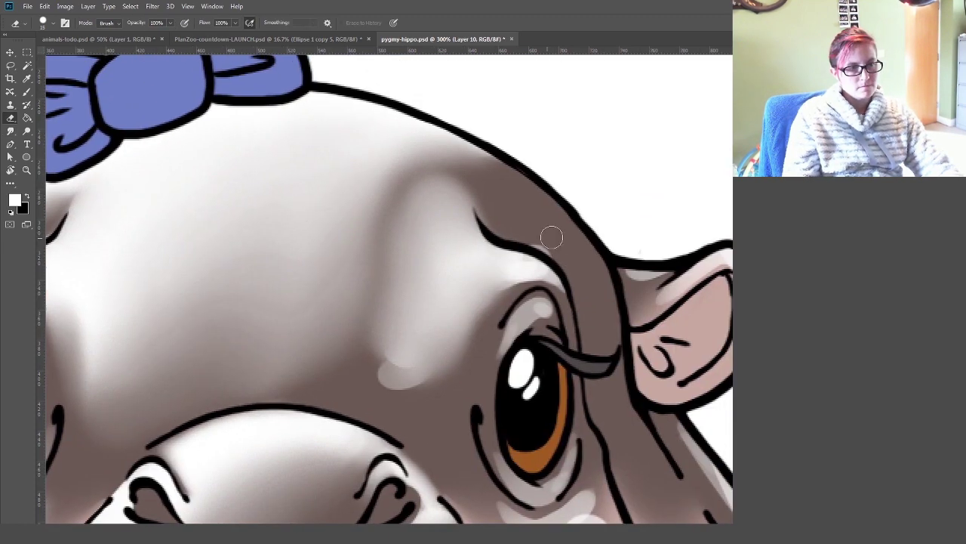
Clean up and smudge the highlights around the right brow and eyelid, and blend the highlight on the right cheek
left_click_drag(550, 234, 458, 202)
left_click_drag(400, 346, 468, 362)
key("b")
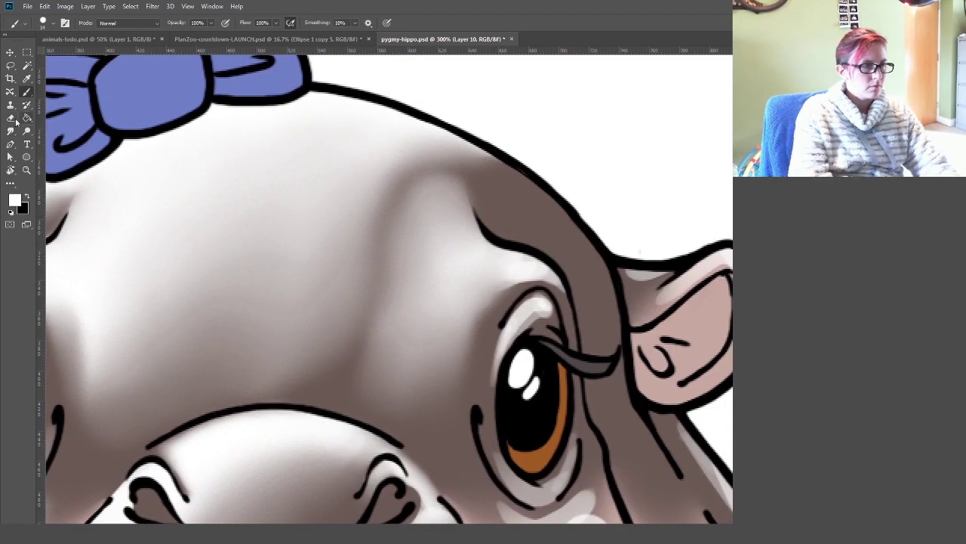
left_click(11, 130)
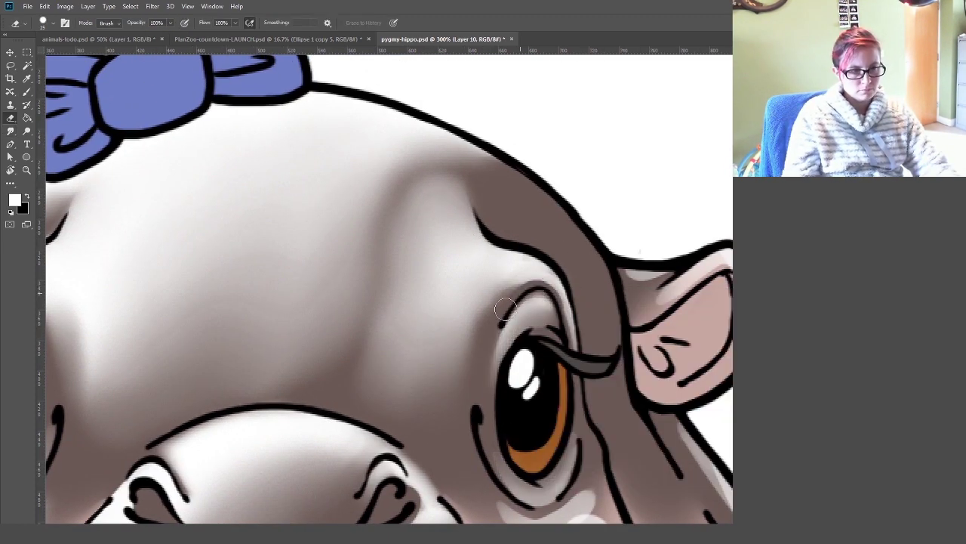
left_click_drag(543, 517, 434, 311)
scroll(478, 370, "down", 3)
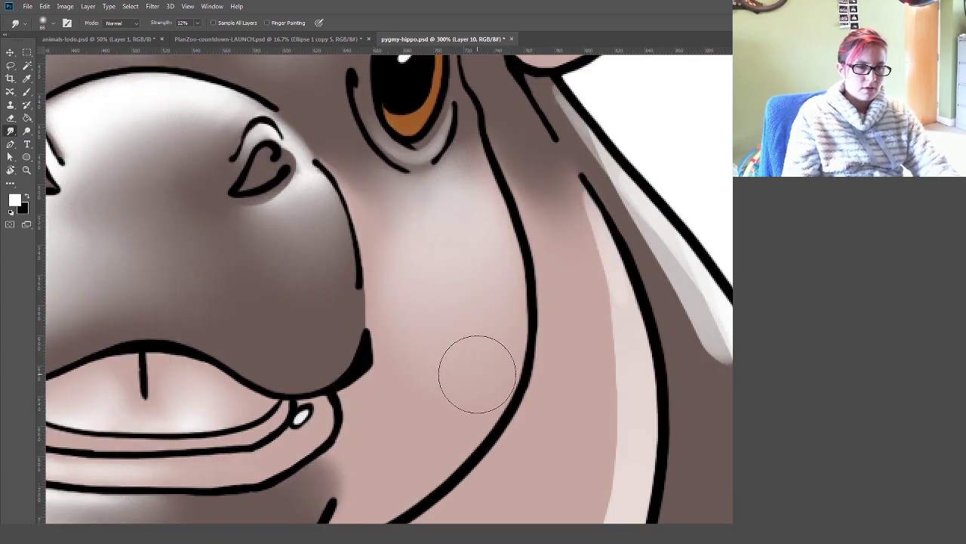
Blend the highlight on the right ear's rim, then paint and smudge white highlights inside that ear
scroll(457, 302, "up", 6)
right_click(398, 201)
left_click(397, 202)
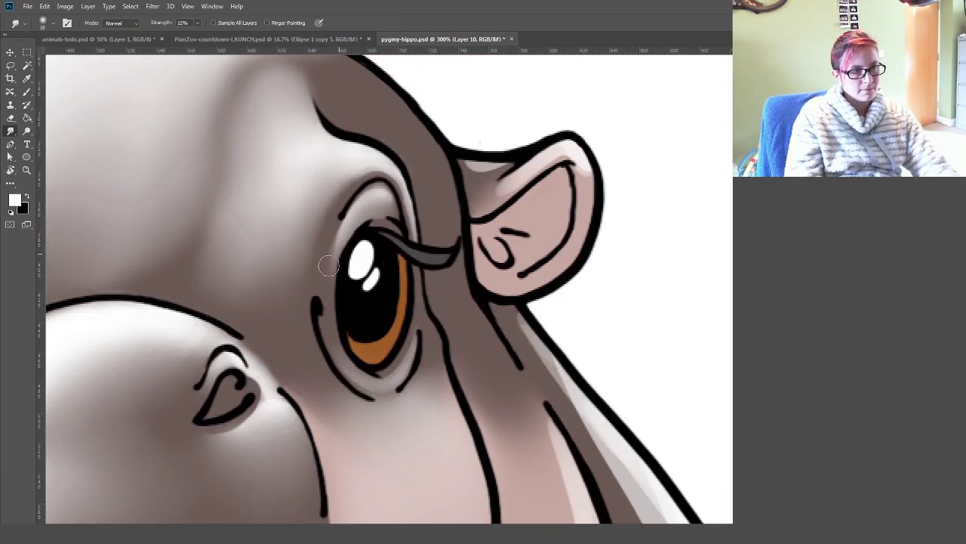
scroll(440, 179, "up", 2)
key("e")
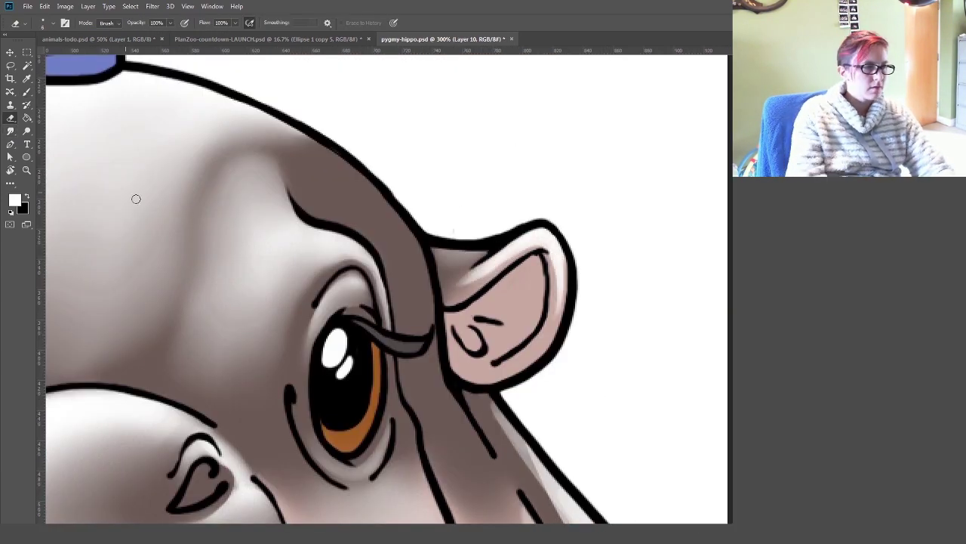
key("b")
key("r")
left_click_drag(528, 291, 506, 304)
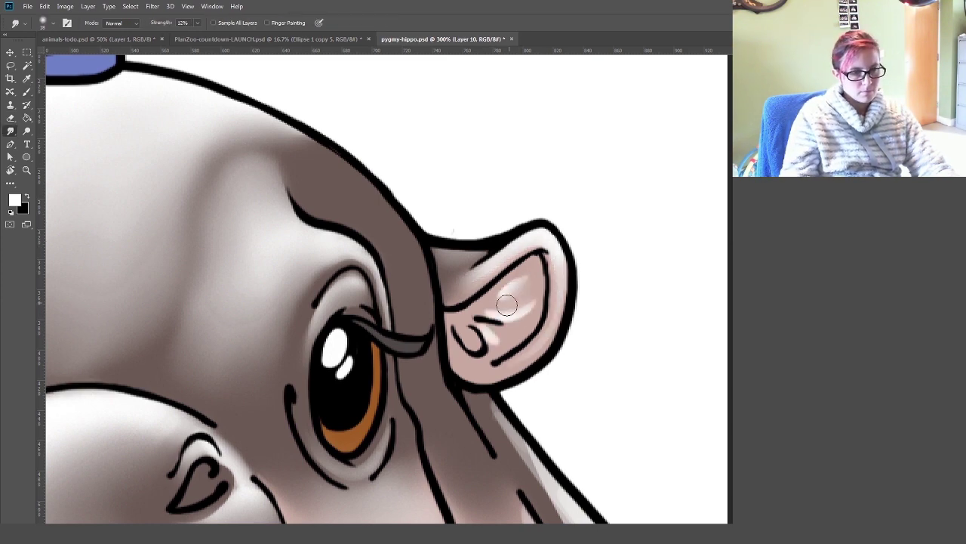
Smudge the highlights on the right shoulder and the inner neck folds around the face into soft gradients
scroll(485, 261, "down", 6)
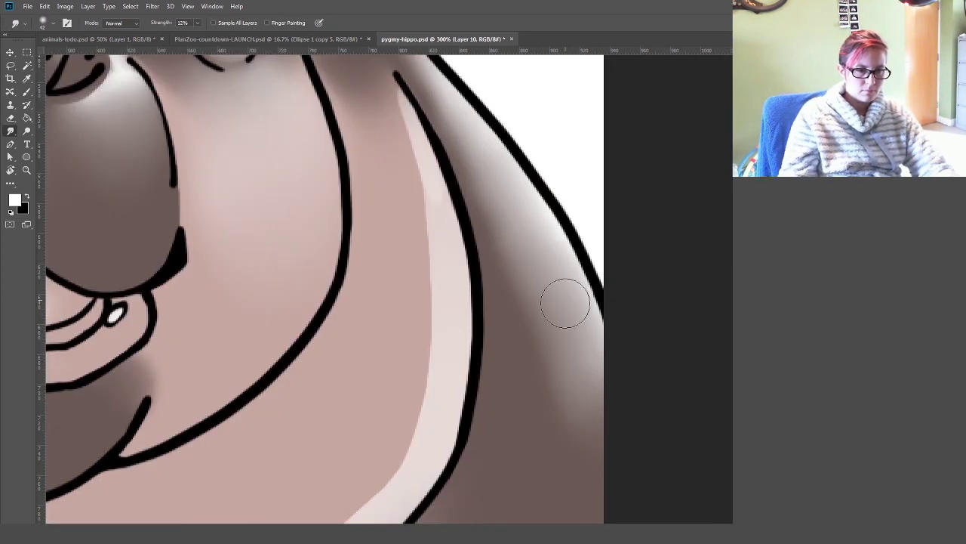
scroll(565, 302, "up", 2)
scroll(496, 292, "down", 5)
scroll(496, 291, "up", 5)
scroll(533, 465, "down", 4)
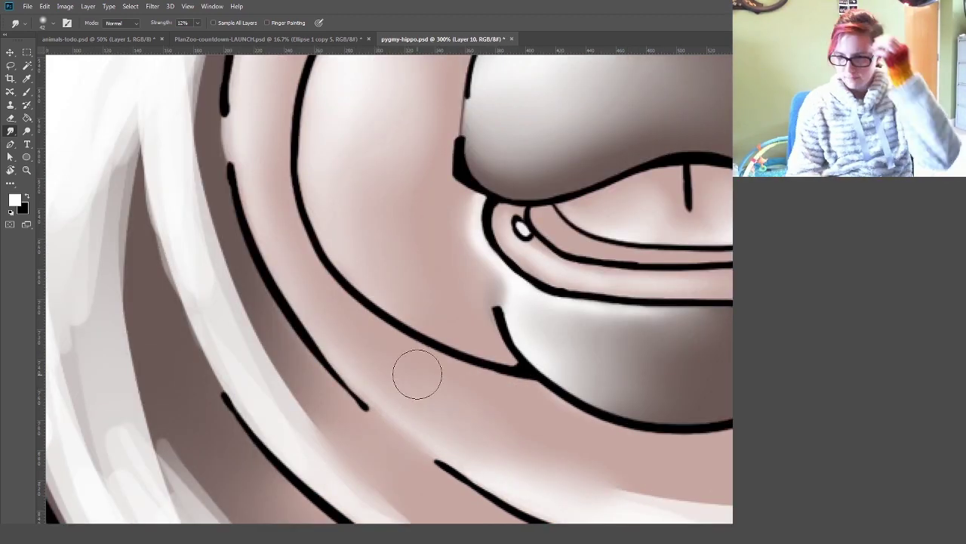
Paint a white highlight along the neck fold beneath the chin and smudge it into the surrounding pink skin
scroll(416, 373, "down", 4)
scroll(416, 373, "right", 5)
scroll(287, 289, "down", 3)
scroll(287, 289, "right", 2)
key("e")
scroll(487, 302, "up", 3)
key("r")
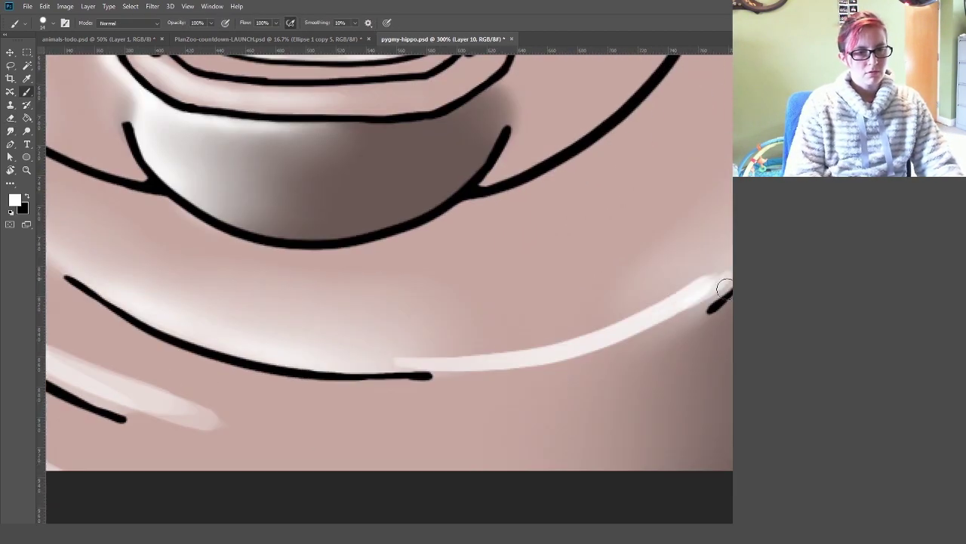
left_click_drag(723, 287, 533, 319)
left_click_drag(642, 254, 574, 332)
scroll(488, 302, "left", 5)
scroll(714, 259, "up", 8)
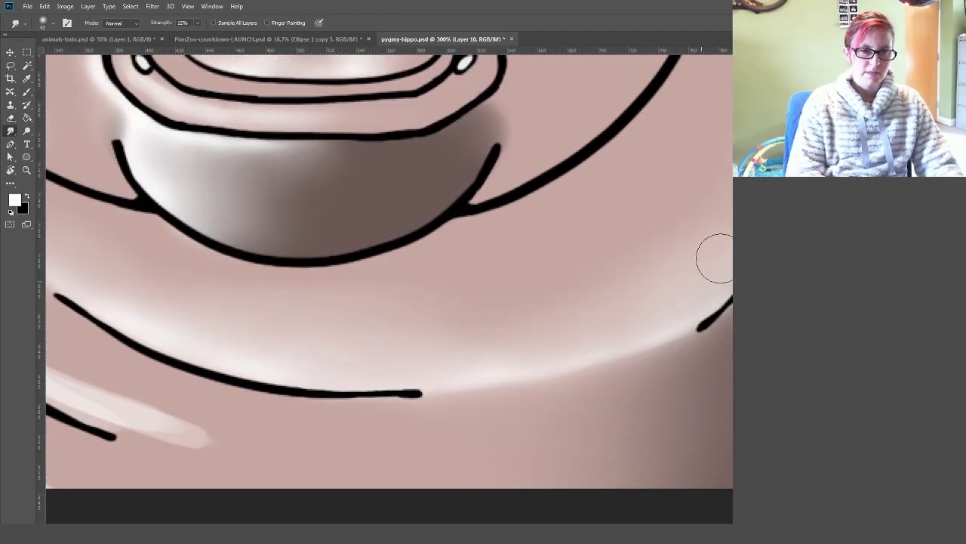
scroll(714, 259, "left", 4)
Add white highlights inside the left ear and smudge them smooth
key("b")
left_click_drag(414, 204, 427, 216)
key("r")
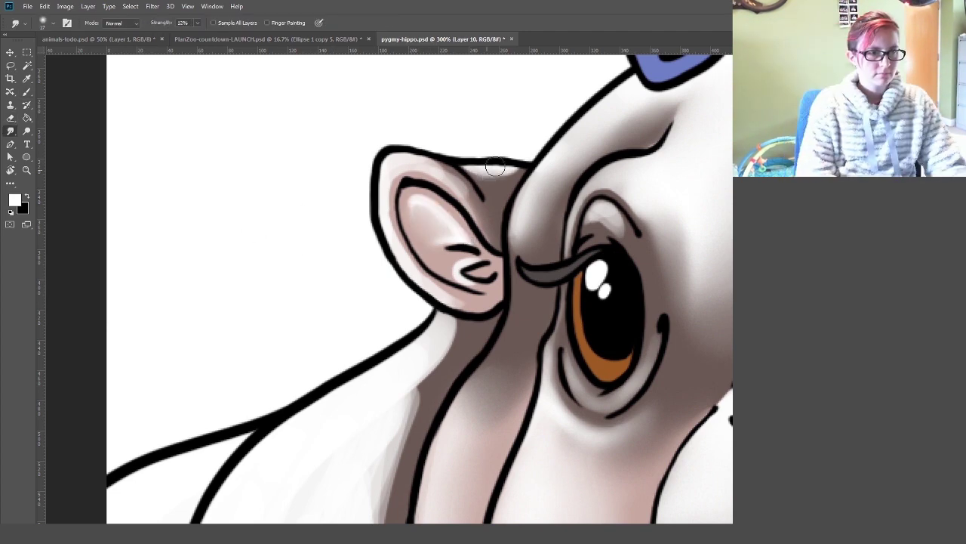
Smudge the highlights along the left neck folds into soft gradients
scroll(420, 425, "down", 5)
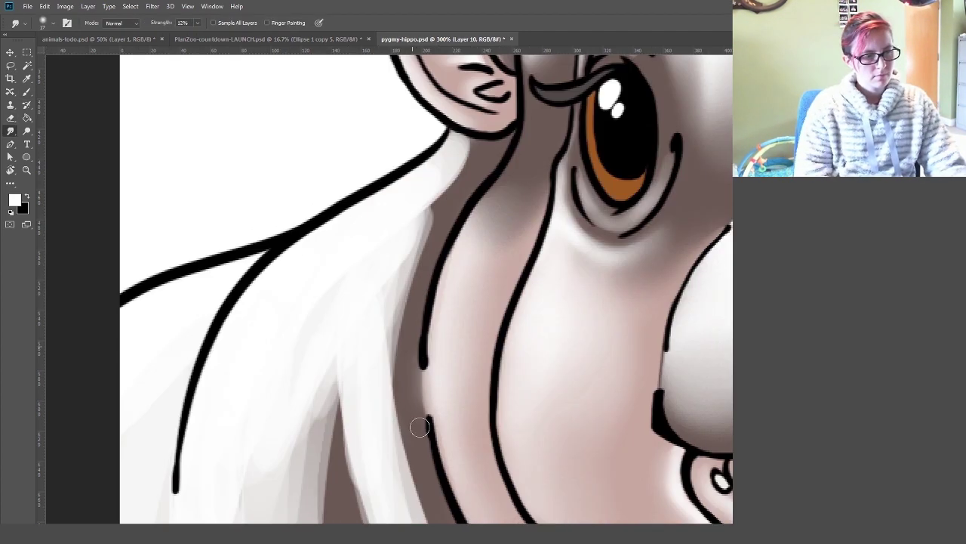
scroll(410, 405, "down", 5)
scroll(410, 405, "right", 2)
scroll(361, 302, "down", 5)
scroll(370, 306, "right", 4)
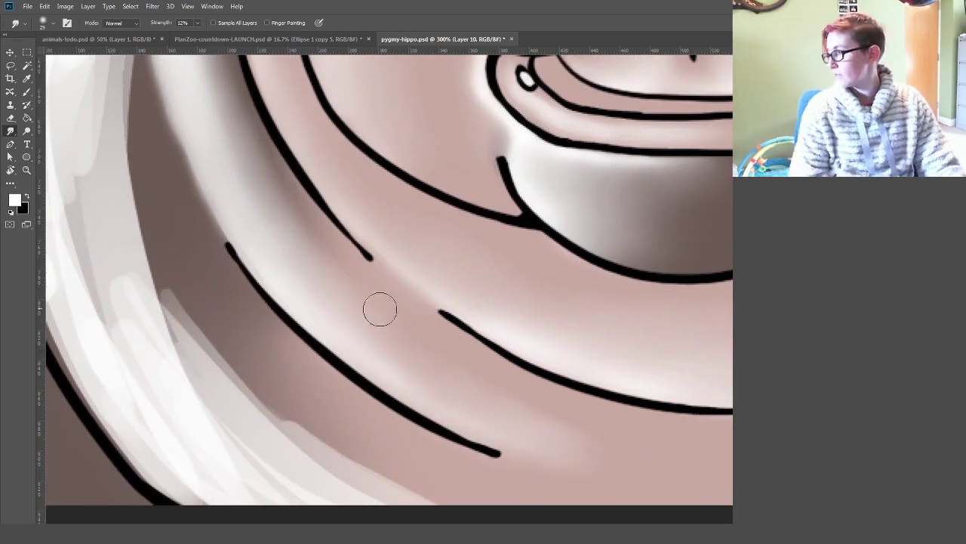
scroll(310, 246, "up", 5)
scroll(310, 246, "left", 3)
scroll(302, 227, "down", 3)
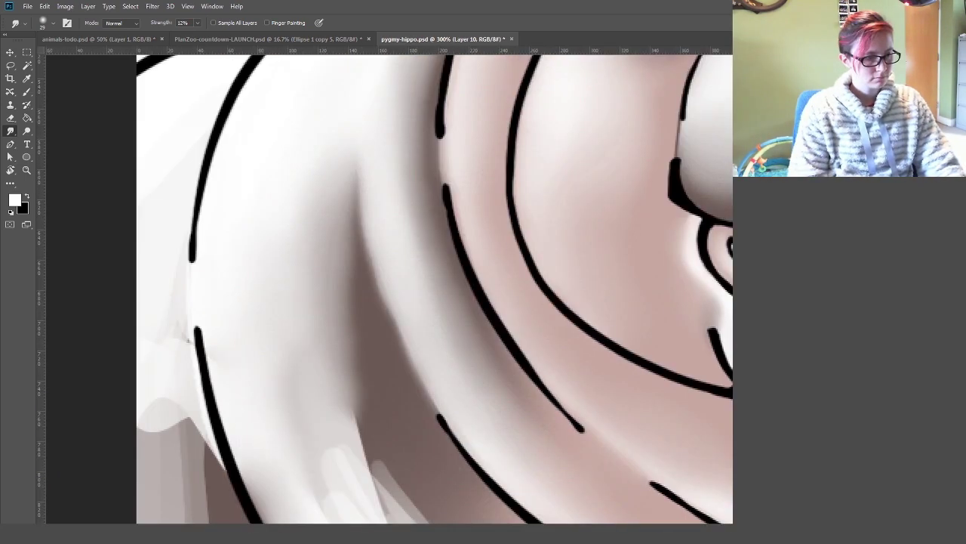
Enlarge the smudge brush and blend the remaining highlights on the left shoulder and lower body
scroll(279, 183, "down", 5)
scroll(279, 184, "right", 3)
key("bracketright")
key("bracketright")
key("bracketright")
scroll(242, 233, "left", 4)
scroll(319, 201, "down", 1)
scroll(319, 201, "right", 1)
key("e")
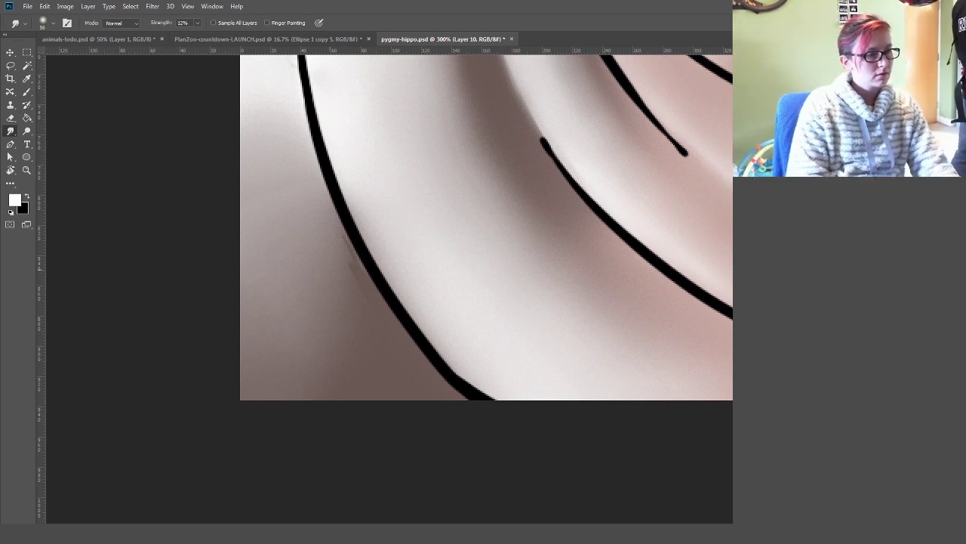
Check the whole portrait, tone down the highlights, and add a new layer for shadows with black as the paint colour
key("ctrl+minus")
key("ctrl+minus")
key("e")
key("ctrl+minus")
key("ctrl+minus")
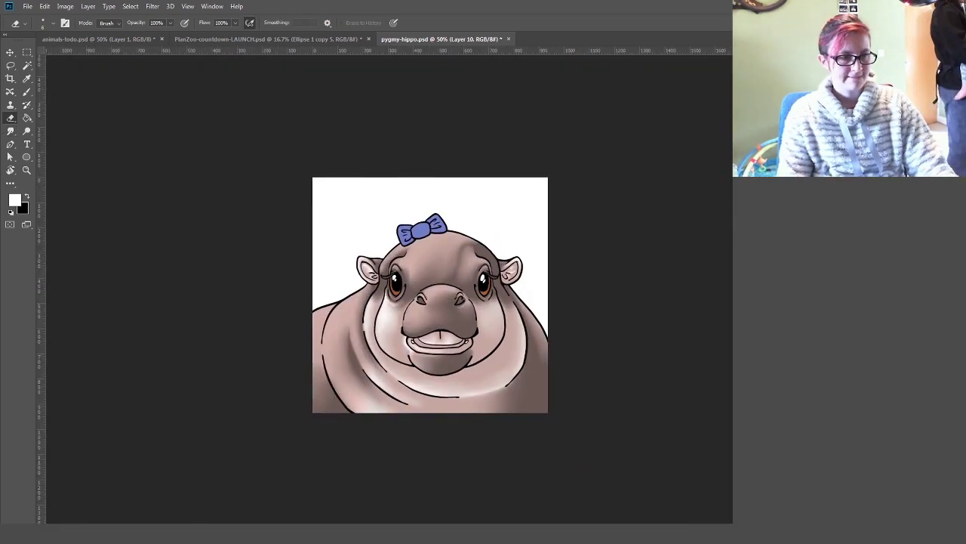
key("ctrl+shift+alt+n")
key("ctrl+plus")
key("ctrl+plus")
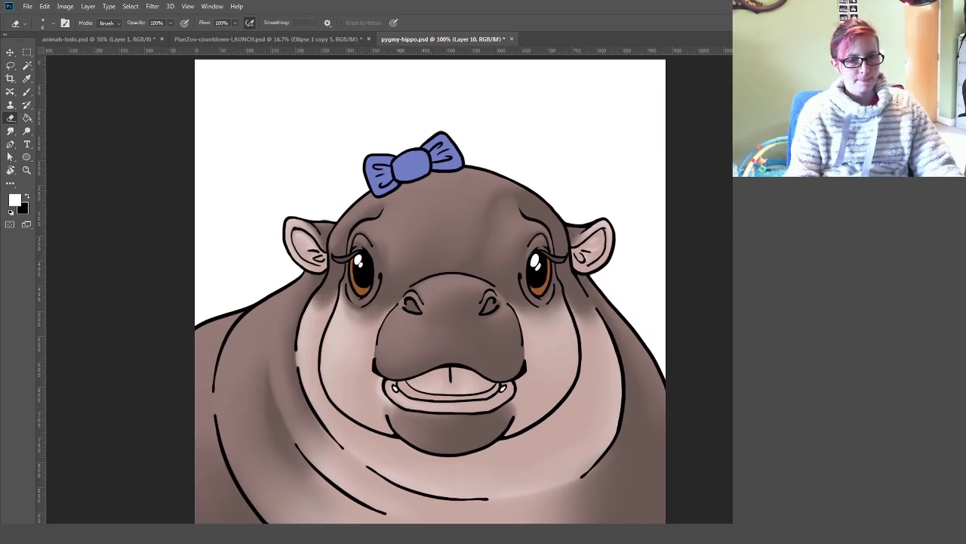
key("b")
key("ctrl+plus")
key("ctrl+plus")
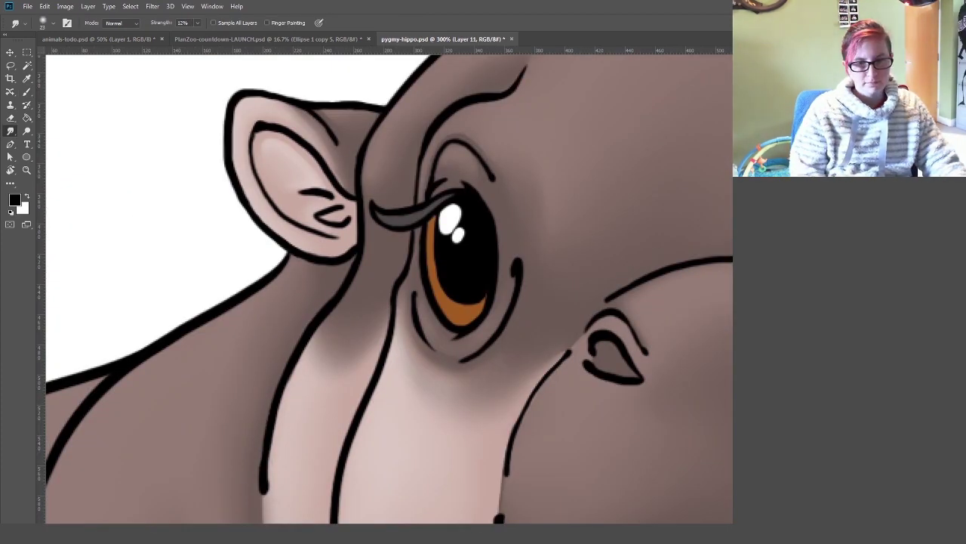
Paint black shadows along the eyelid creases and around and inside the nostrils
left_click_drag(512, 240, 533, 330)
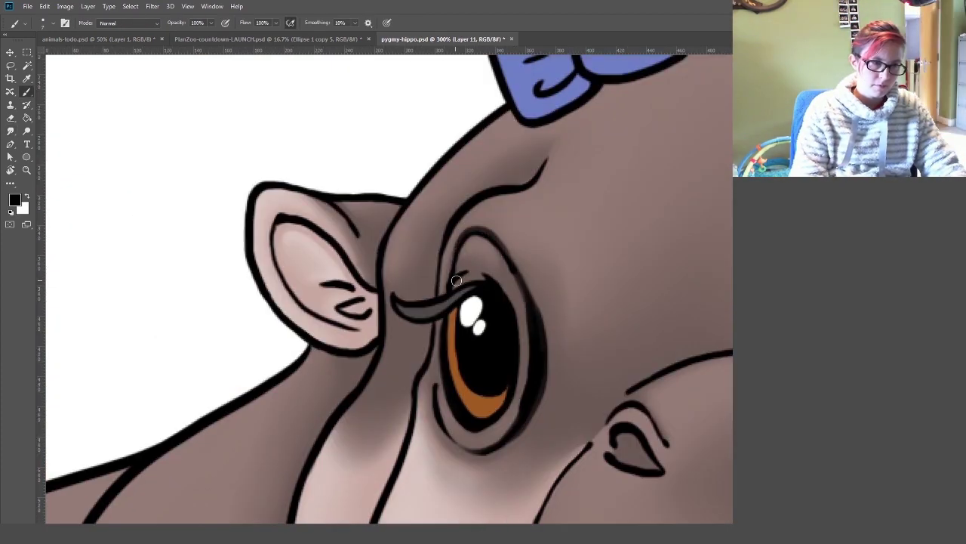
key("b")
mouse_move(468, 289)
left_mouse_down()
mouse_move(438, 246)
mouse_move(362, 214)
left_mouse_up()
mouse_move(521, 329)
left_mouse_down()
mouse_move(559, 344)
mouse_move(502, 264)
left_mouse_up()
left_click_drag(674, 328, 676, 304)
left_click_drag(468, 506, 397, 286)
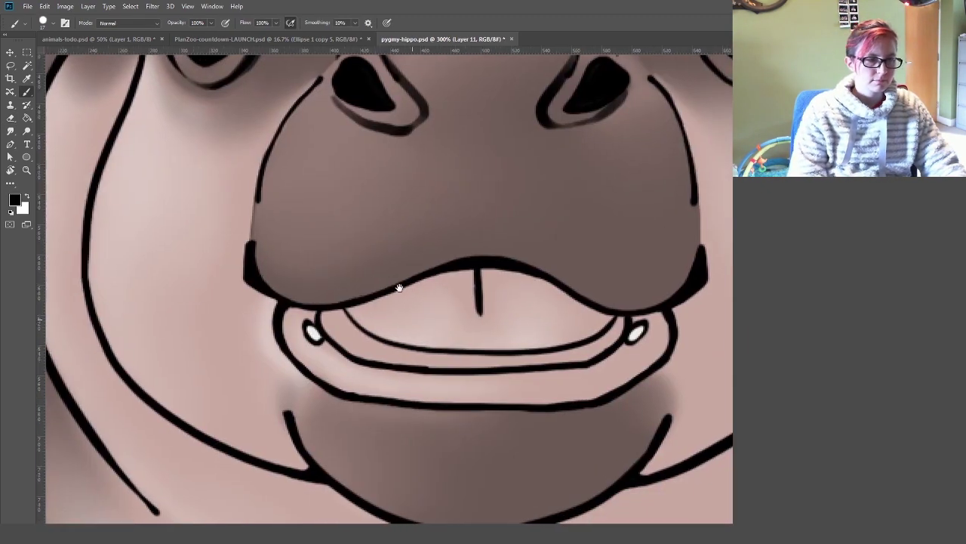
Paint shadows along the upper lip and the right side of the muzzle, undoing the last unwanted strokes
mouse_move(642, 188)
left_mouse_down()
mouse_move(604, 302)
mouse_move(500, 397)
left_mouse_up()
left_click_drag(596, 181, 574, 400)
left_click_drag(559, 174, 573, 408)
key("ctrl+z")
key("ctrl+z")
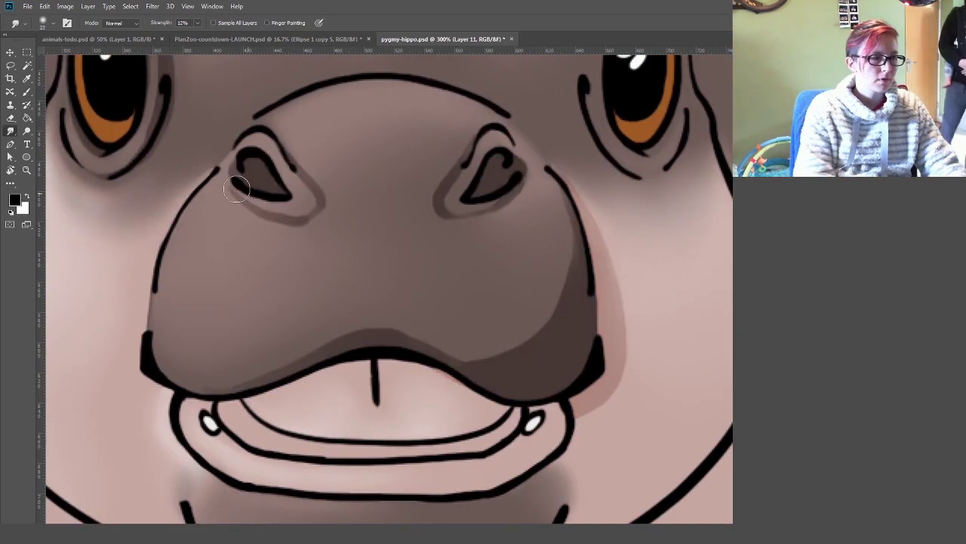
Paint shadows inside the open mouth, beneath the upper lip and along the inner gum line
left_click_drag(293, 353, 361, 209)
left_click_drag(582, 249, 355, 279)
left_click_drag(445, 249, 444, 194)
mouse_move(528, 197)
left_mouse_down()
mouse_move(361, 209)
mouse_move(287, 272)
left_mouse_up()
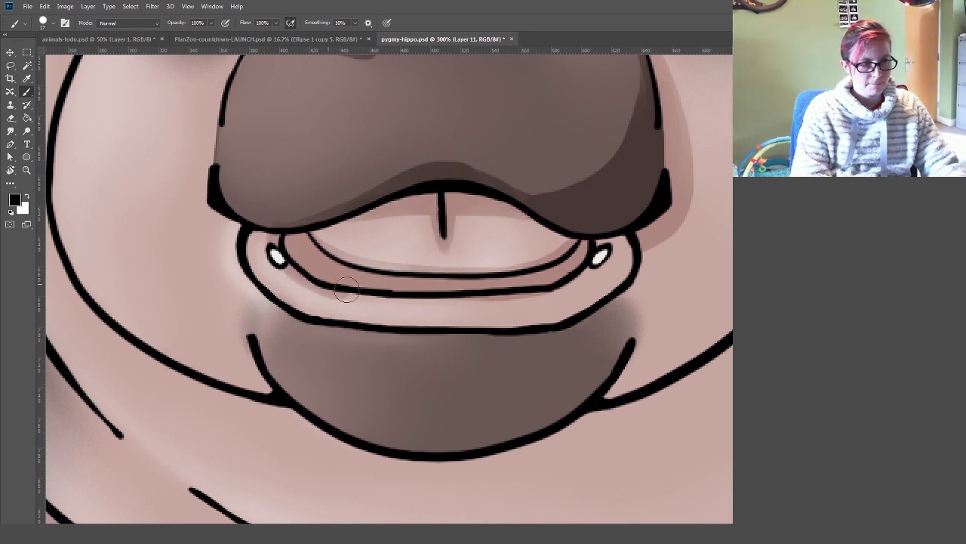
Shade the right side of the chin, the right cheek and the neck area beneath the chin
left_click_drag(340, 291, 596, 287)
left_click_drag(634, 249, 604, 317)
mouse_move(649, 317)
left_mouse_down()
mouse_move(491, 431)
mouse_move(503, 209)
mouse_move(461, 347)
left_mouse_up()
key("ctrl+minus")
key("ctrl+minus")
key("ctrl+minus")
key("ctrl+minus")
key("ctrl+plus")
key("ctrl+plus")
left_click_drag(597, 188, 401, 416)
left_click_drag(485, 369, 632, 294)
left_click_drag(725, 234, 513, 343)
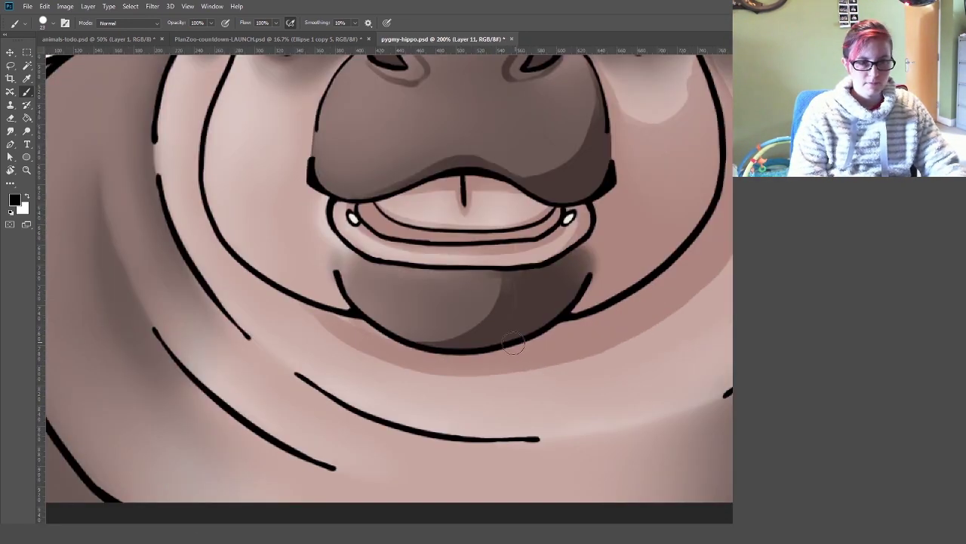
Paint shadows along the forehead creases, above the muzzle, around the right eye and on the right ear
key("ctrl+minus")
key("ctrl+minus")
key("ctrl+minus")
key("ctrl+plus")
key("ctrl+plus")
key("ctrl+plus")
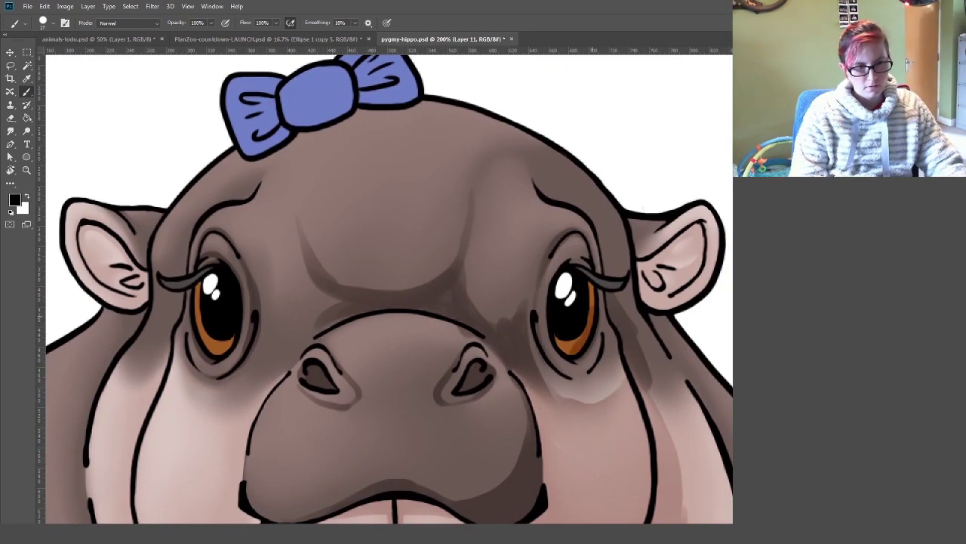
scroll(624, 347, "up", 3)
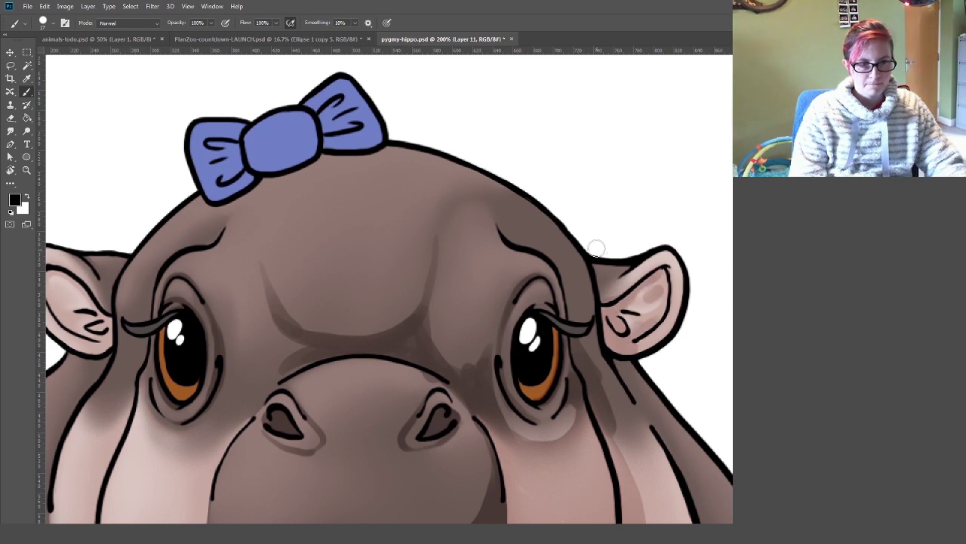
Shade the right temple, neck folds and shoulder, enlarging the brush for the broad areas of the body
scroll(597, 243, "down", 4)
scroll(534, 258, "down", 4)
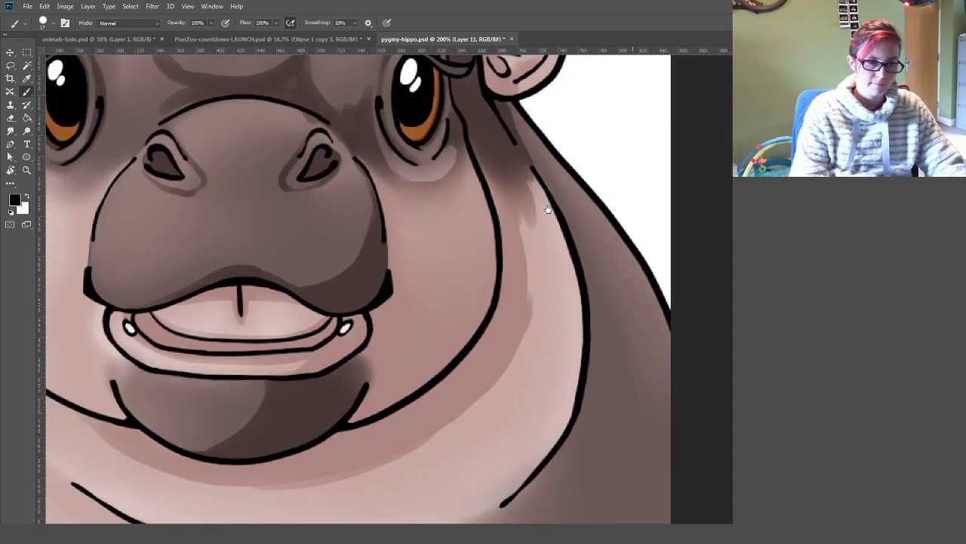
key("bracketright")
key("bracketright")
key("bracketright")
key("ctrl+plus")
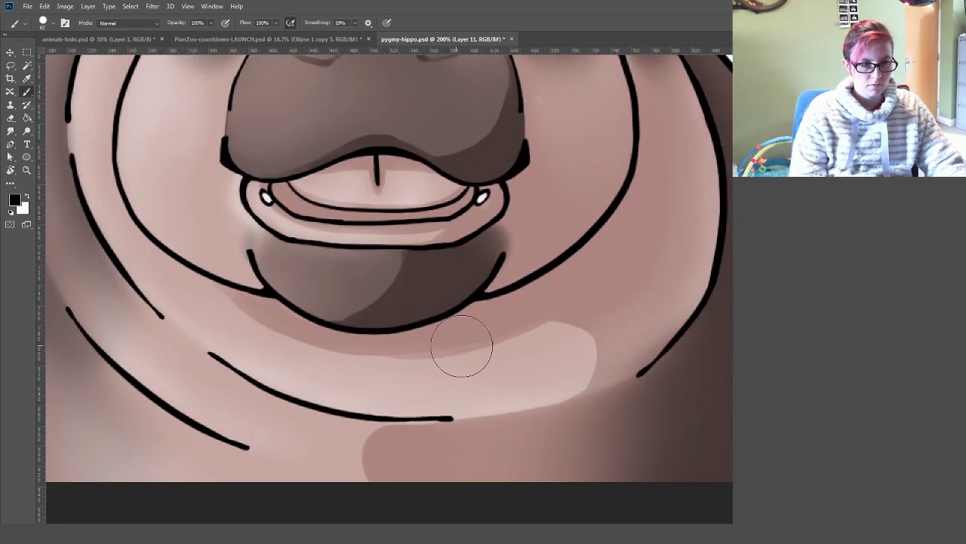
scroll(340, 384, "down", 2)
scroll(295, 282, "up", 7)
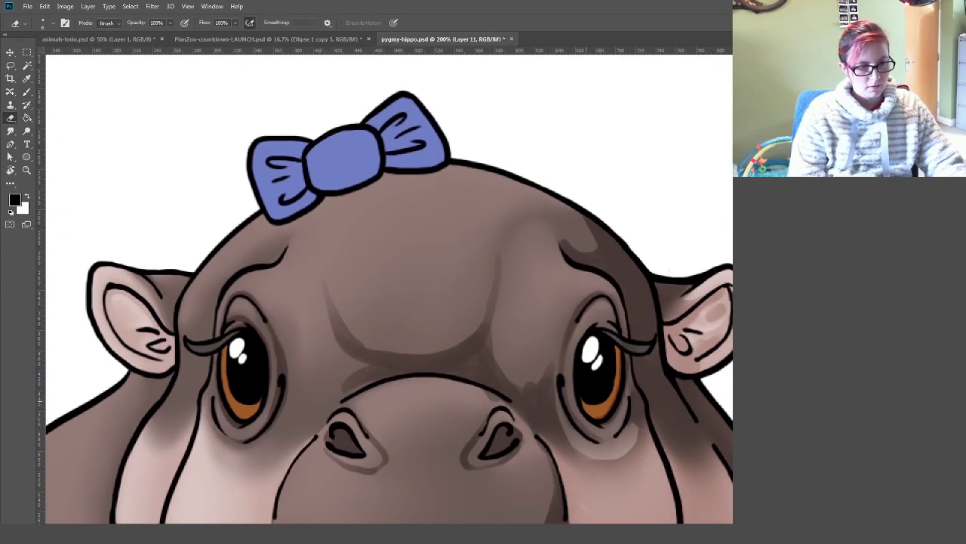
Paint a shadow on the left cheek fold and smudge the forehead shadows with the SMUDGYSMUDGY brush
key("b")
scroll(376, 357, "left", 3)
scroll(389, 264, "down", 3)
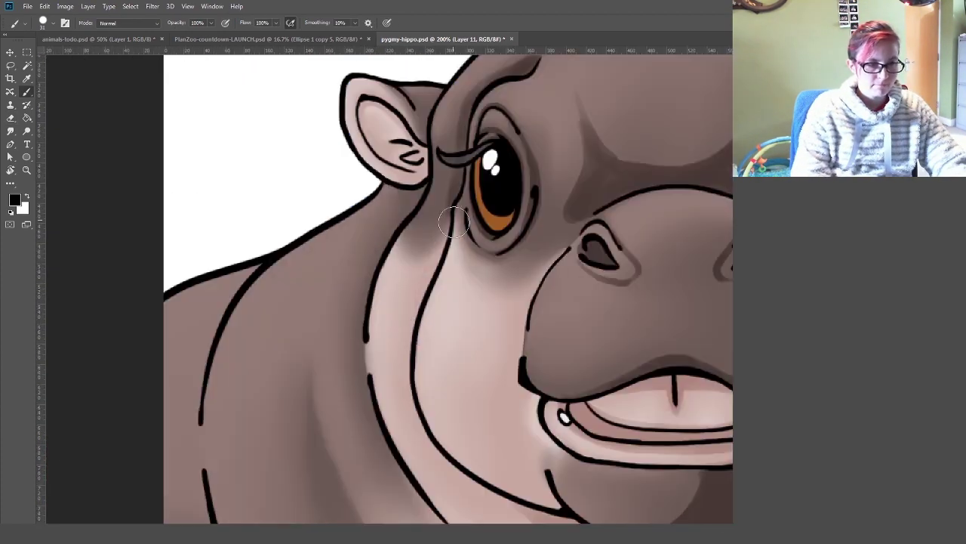
scroll(453, 377, "down", 3)
right_click(442, 219)
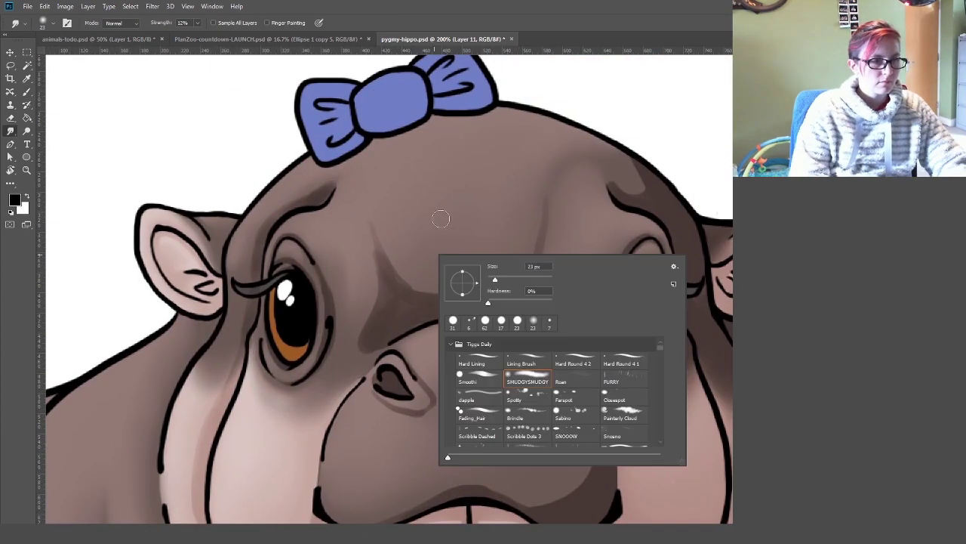
key("r")
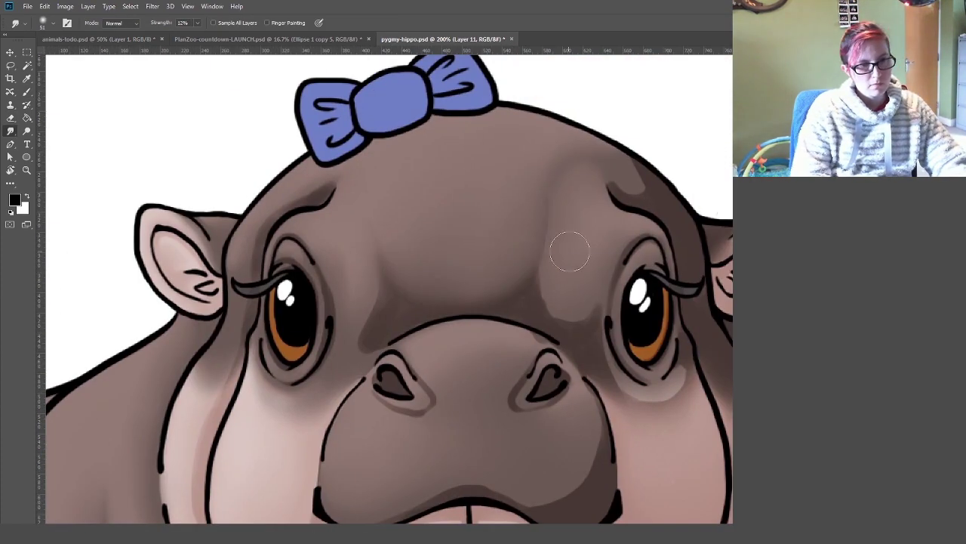
key("b")
Paint shadows on the left ear, along the left neck folds and on the lower left body
scroll(324, 272, "left", 3)
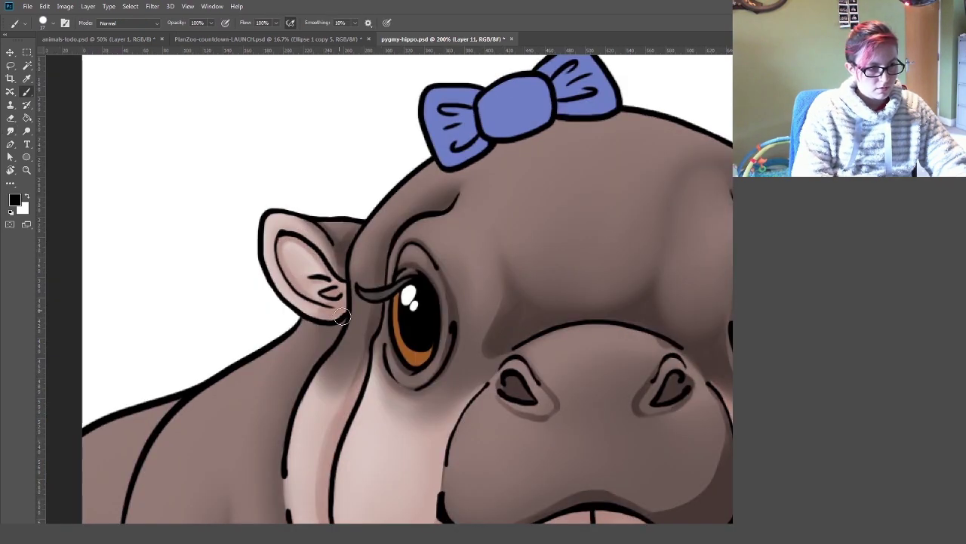
scroll(362, 340, "down", 4)
scroll(362, 339, "left", 2)
scroll(484, 360, "down", 4)
scroll(483, 360, "right", 5)
scroll(483, 360, "left", 7)
scroll(509, 453, "down", 2)
key("r")
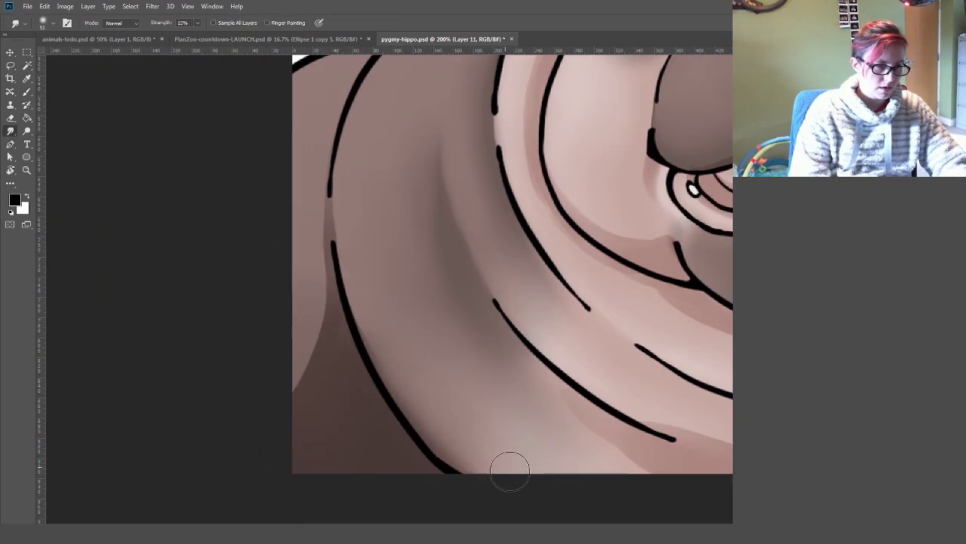
Smudge the shadows on the left neck folds and lower left body, then reduce the smudge brush size
scroll(483, 423, "right", 5)
scroll(460, 382, "down", 1)
scroll(666, 360, "right", 2)
scroll(349, 285, "up", 8)
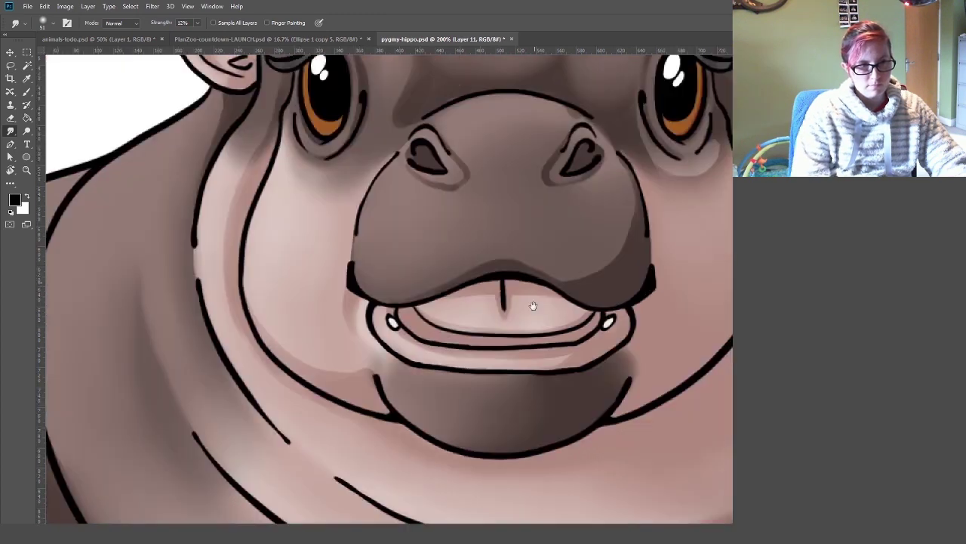
scroll(380, 263, "left", 3)
scroll(423, 191, "up", 3)
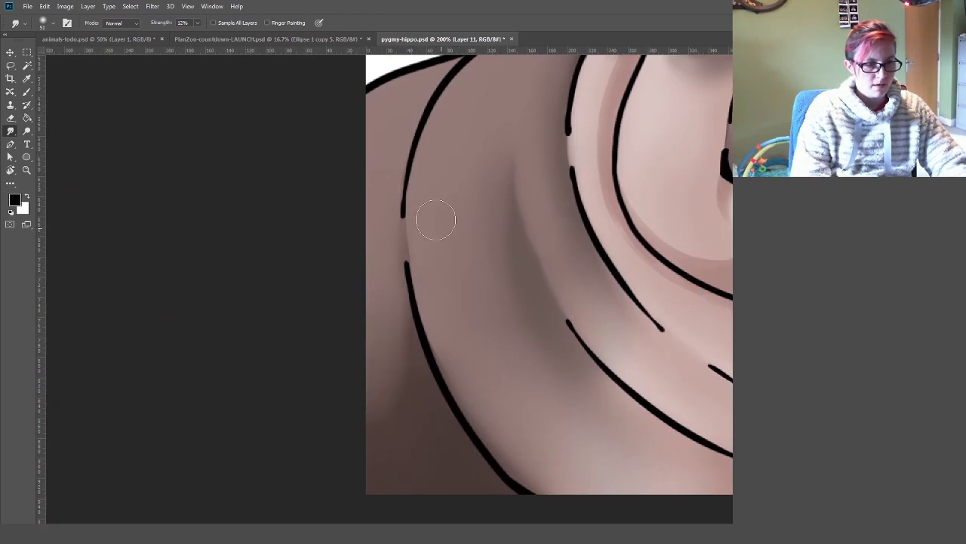
scroll(434, 218, "down", 3)
right_click(486, 272)
key("Return")
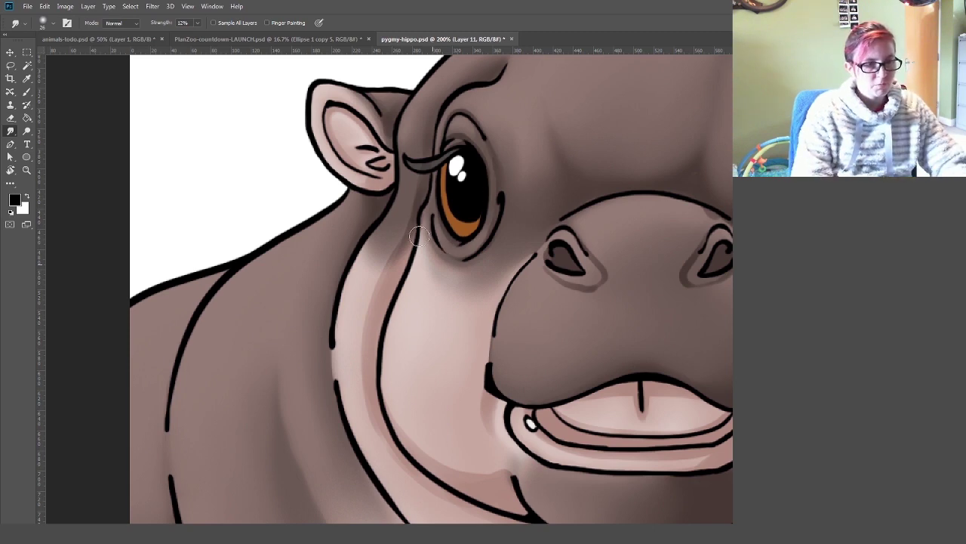
Smudge the shadows around the nostrils, on the lower right of the muzzle and along the left cheek fold
scroll(423, 249, "right", 3)
scroll(461, 332, "up", 2)
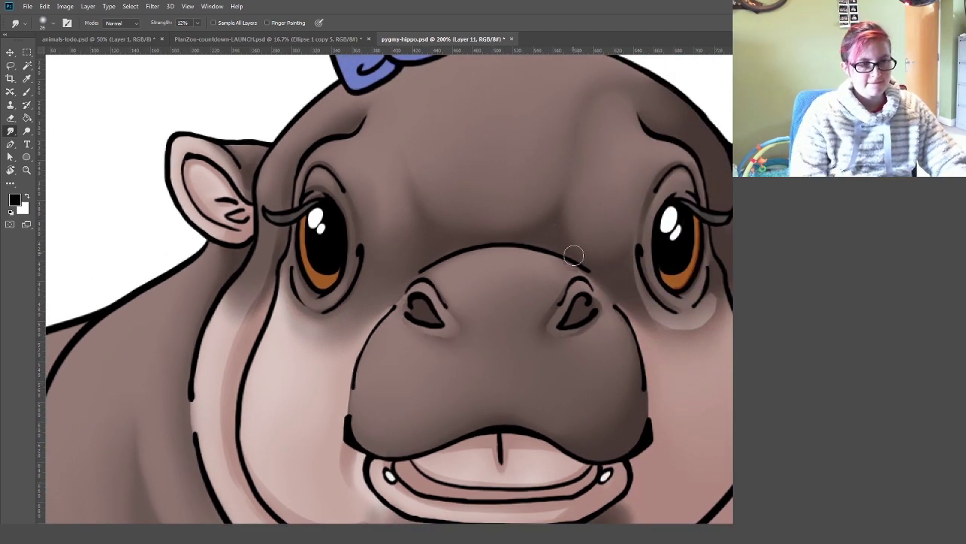
scroll(574, 257, "right", 3)
scroll(563, 294, "up", 1)
scroll(609, 256, "down", 3)
scroll(323, 440, "left", 3)
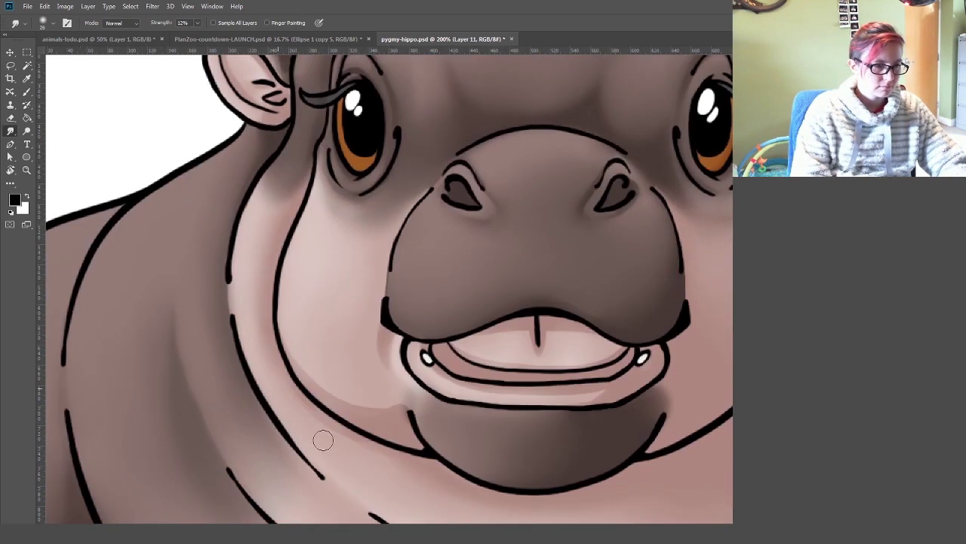
Smudge the shadows on the lower left cheek, beside the mouth and beneath the right eye
left_click_drag(381, 400, 328, 391)
key("b")
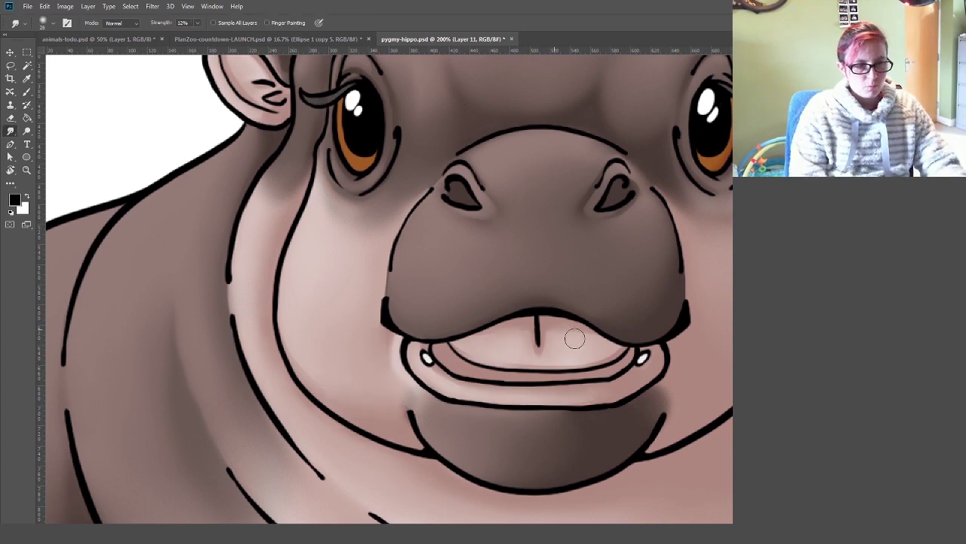
key("b")
scroll(89, 189, "up", 4)
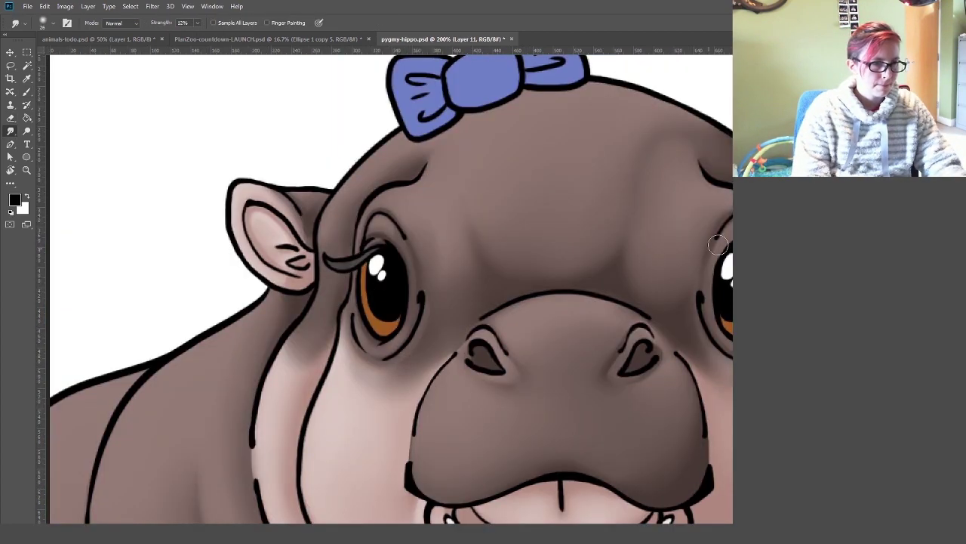
scroll(496, 309, "right", 4)
Erase the shading over the lower part of both irises and switch the painting colour to white
key("e")
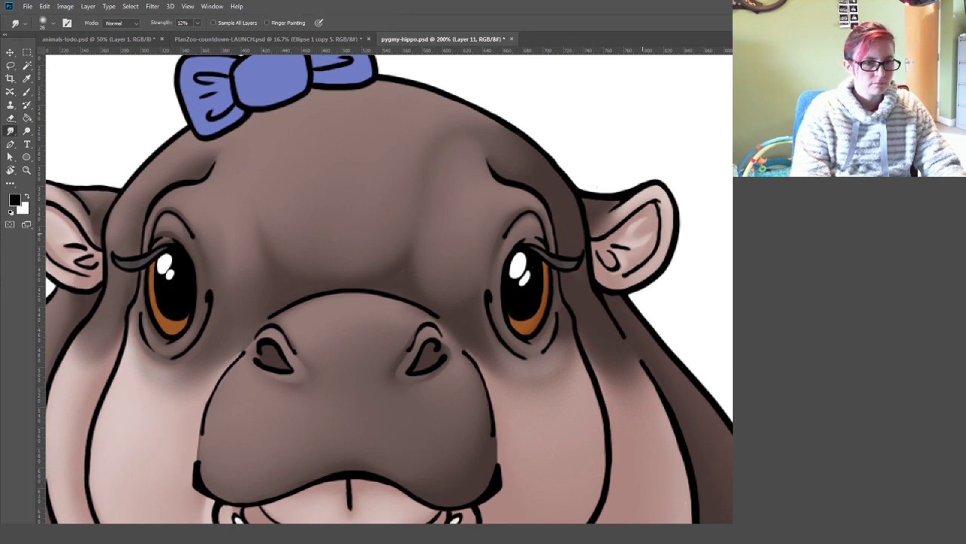
scroll(353, 281, "left", 5)
scroll(353, 282, "up", 1)
scroll(378, 414, "right", 4)
scroll(378, 414, "down", 2)
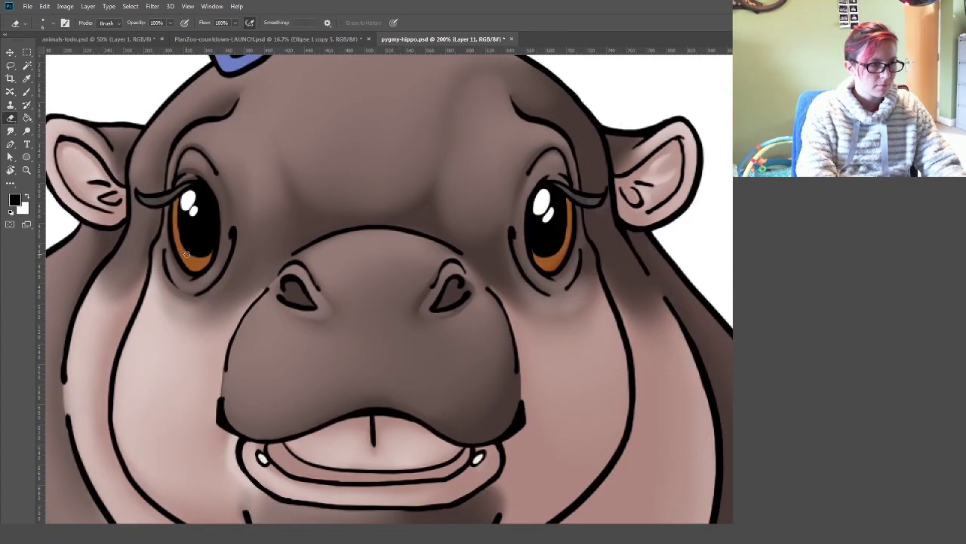
key("b")
key("x")
right_click(187, 255)
key("Escape")
key("alt+bracketleft")
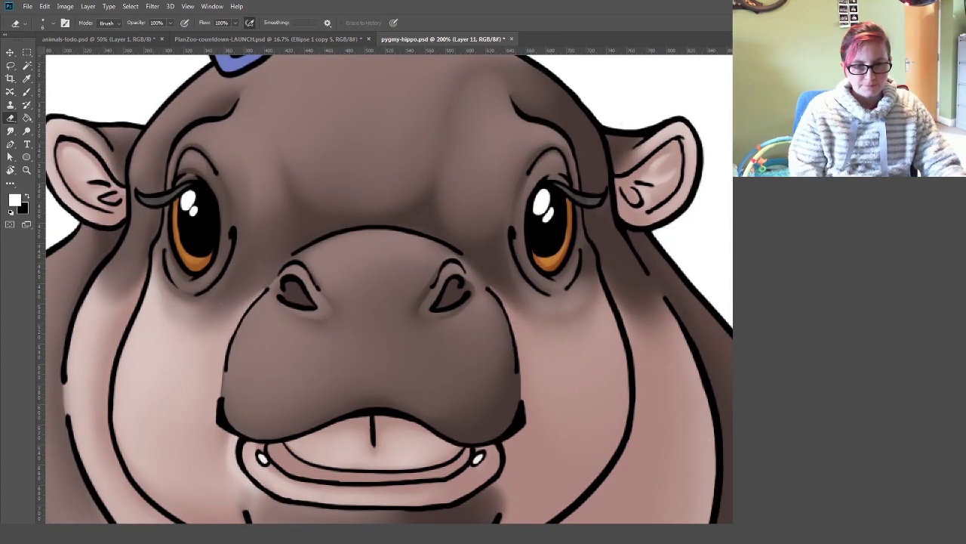
Paint small light spots along the edges of both irises on a new layer
key("b")
key("alt+bracketright")
scroll(280, 304, "up", 2)
scroll(281, 304, "left", 2)
key("h")
left_click_drag(281, 353, 427, 319)
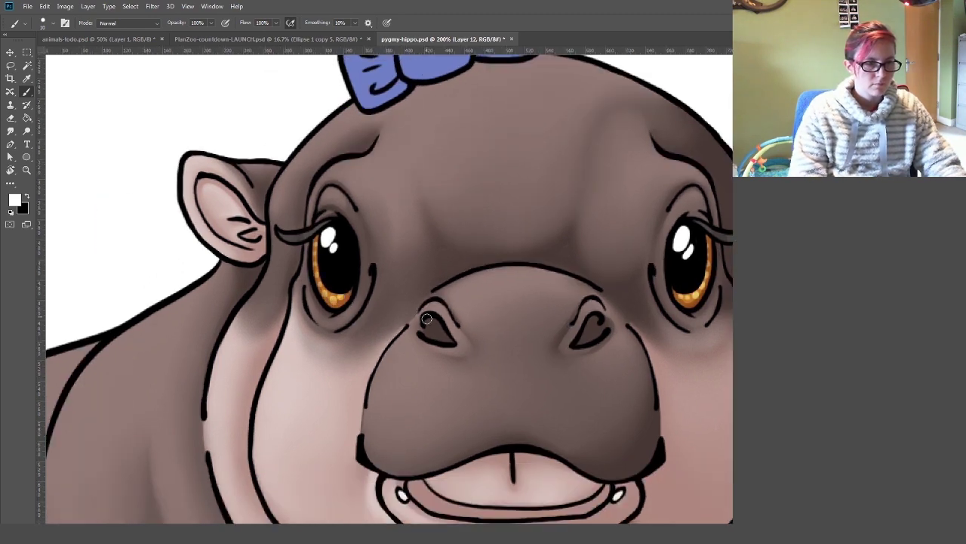
Paint white highlights on the top edge of the muzzle, the nostrils, the tongue and the left eye folds
key("b")
scroll(382, 398, "down", 2)
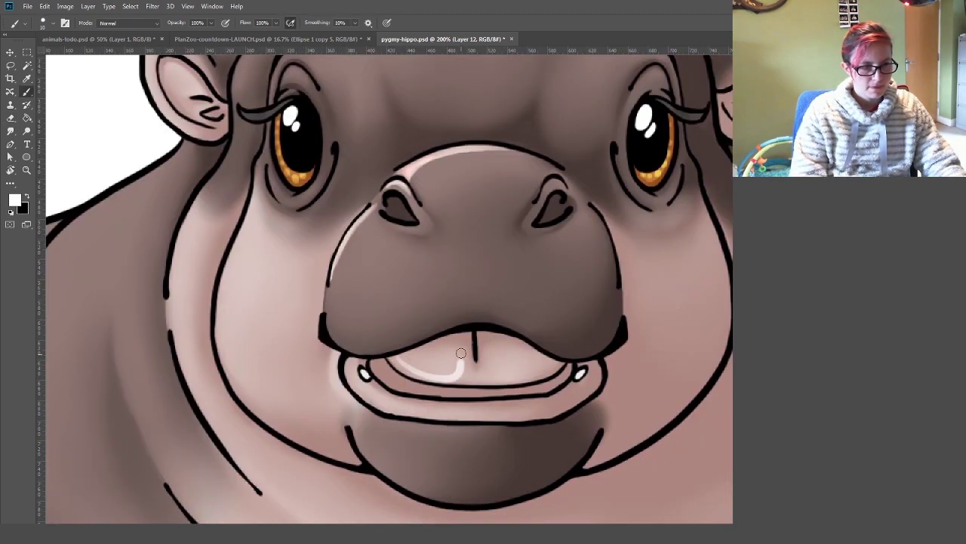
scroll(417, 270, "up", 2)
scroll(417, 270, "left", 2)
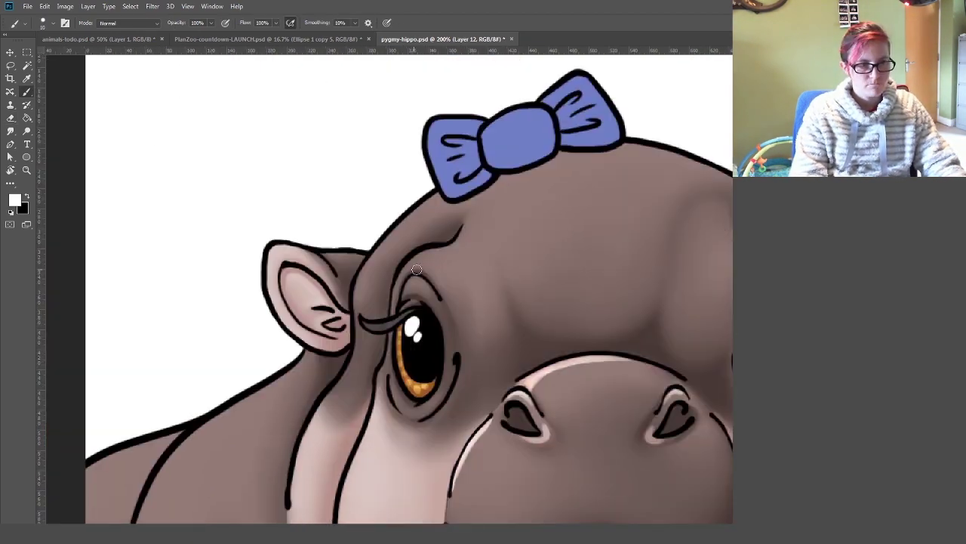
scroll(404, 402, "left", 2)
scroll(404, 402, "down", 1)
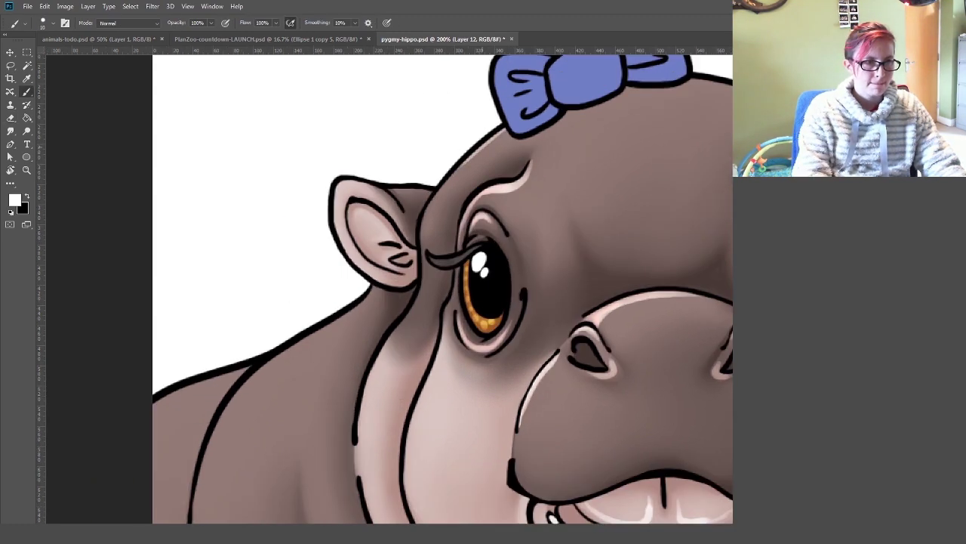
Paint highlights along the left temple, cheek and neck fold and around the right brow and eye
key("b")
scroll(614, 212, "right", 3)
scroll(615, 212, "down", 3)
scroll(614, 212, "right", 2)
scroll(614, 212, "up", 2)
scroll(615, 212, "up", 2)
scroll(615, 212, "left", 2)
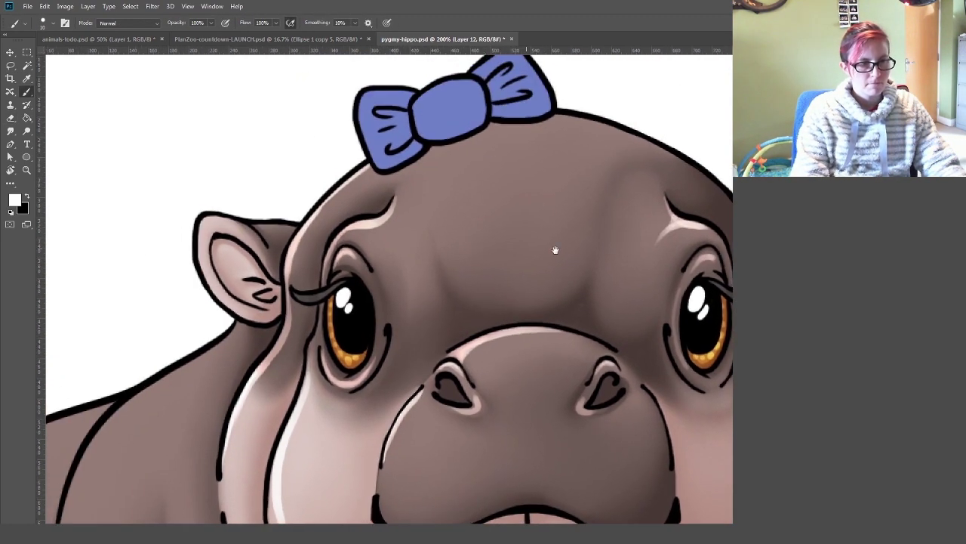
Paint a large tapered highlight beneath the bow and dotted highlights across the forehead and above the right eye
scroll(556, 250, "down", 1)
scroll(464, 237, "up", 2)
mouse_move(428, 249)
left_mouse_down()
mouse_move(462, 227)
mouse_move(464, 237)
left_mouse_up()
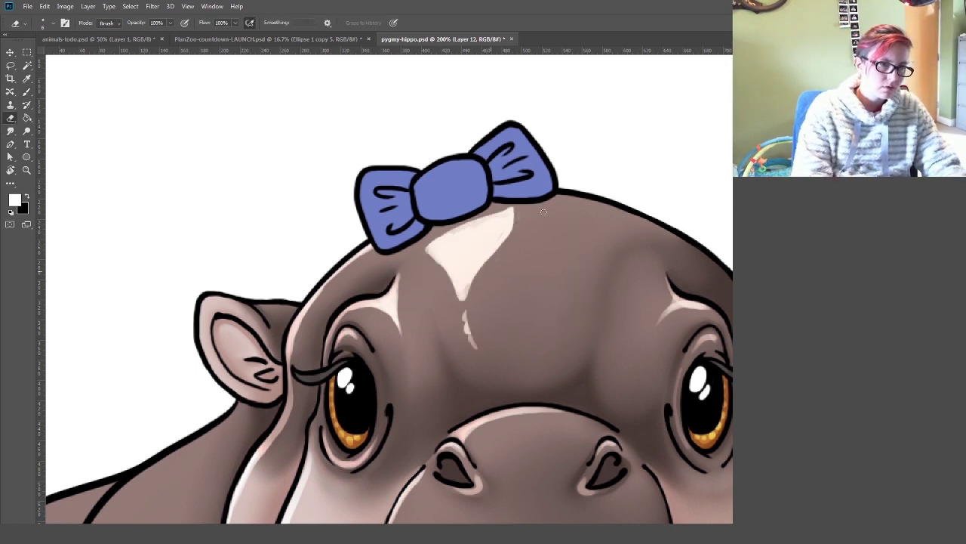
key("b")
scroll(300, 369, "down", 1)
scroll(300, 369, "right", 1)
left_click_drag(442, 291, 498, 330)
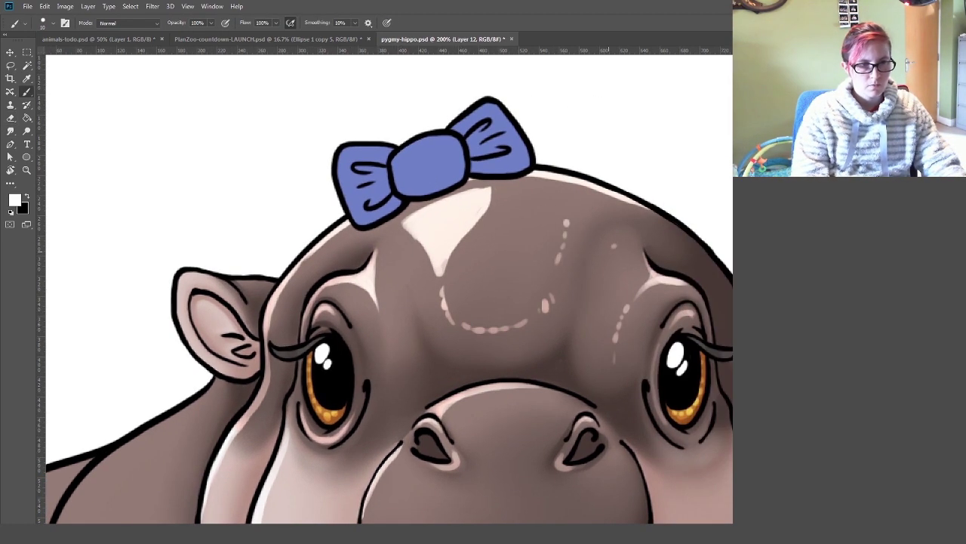
Paint highlights along the left back and shoulder edges, the lower lip and the left side of the chin
scroll(456, 196, "left", 4)
scroll(456, 197, "down", 2)
scroll(489, 225, "down", 3)
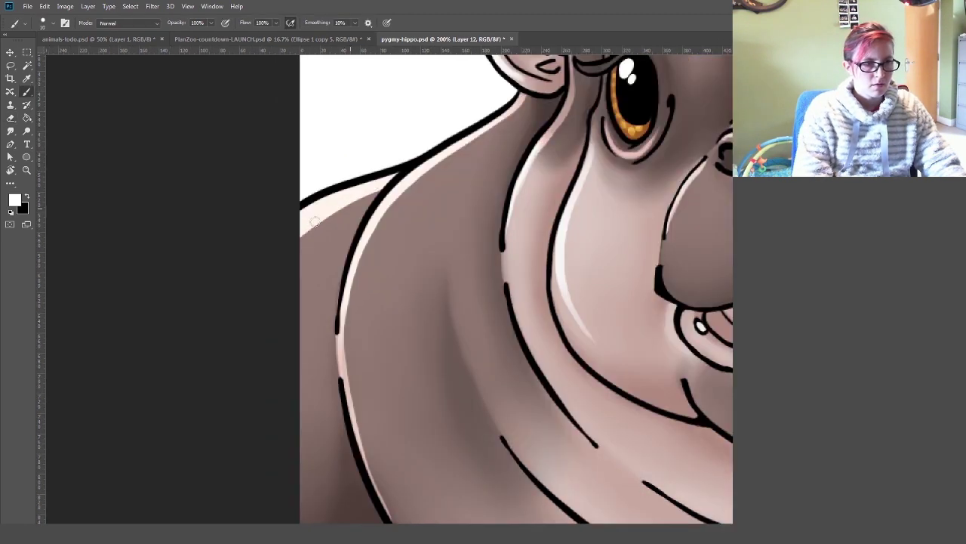
scroll(381, 273, "right", 4)
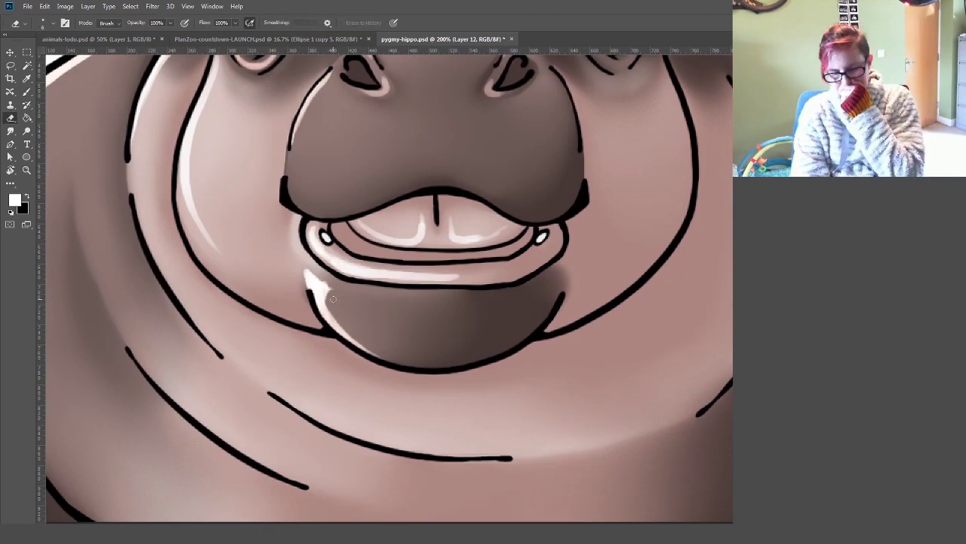
Paint curved highlights with small dots along both sides of the upper lip
scroll(318, 285, "up", 5)
left_click_drag(312, 326, 355, 349)
left_click_drag(494, 319, 567, 344)
scroll(568, 344, "up", 5)
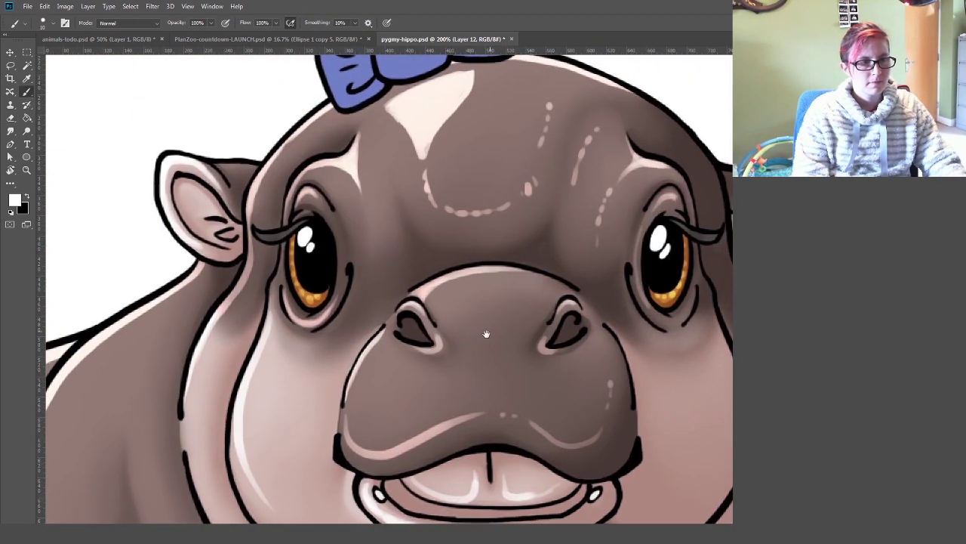
Paint a highlight along the inner edge of the right neck fold
scroll(574, 264, "right", 4)
scroll(589, 156, "down", 6)
scroll(590, 156, "down", 4)
scroll(590, 156, "left", 5)
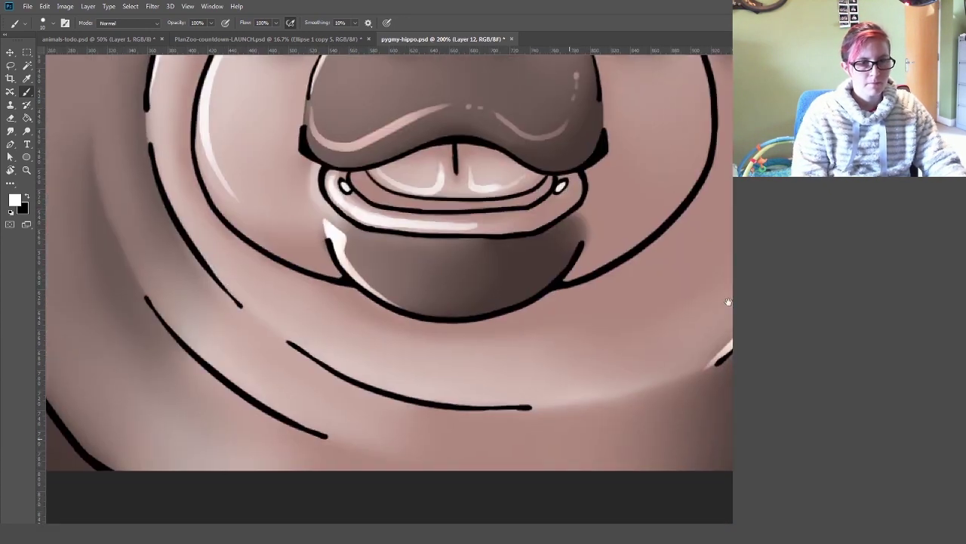
Paint highlights along the neck folds below the chin and down the left side of the neck
left_click_drag(387, 389, 198, 256)
key("x")
key("e")
key("ctrl+z")
key("b")
key("x")
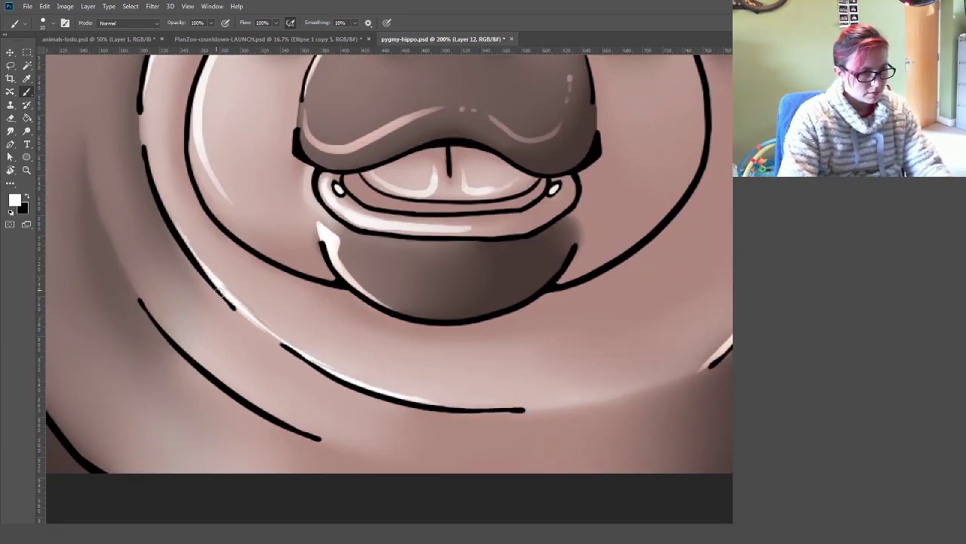
scroll(355, 343, "down", 4)
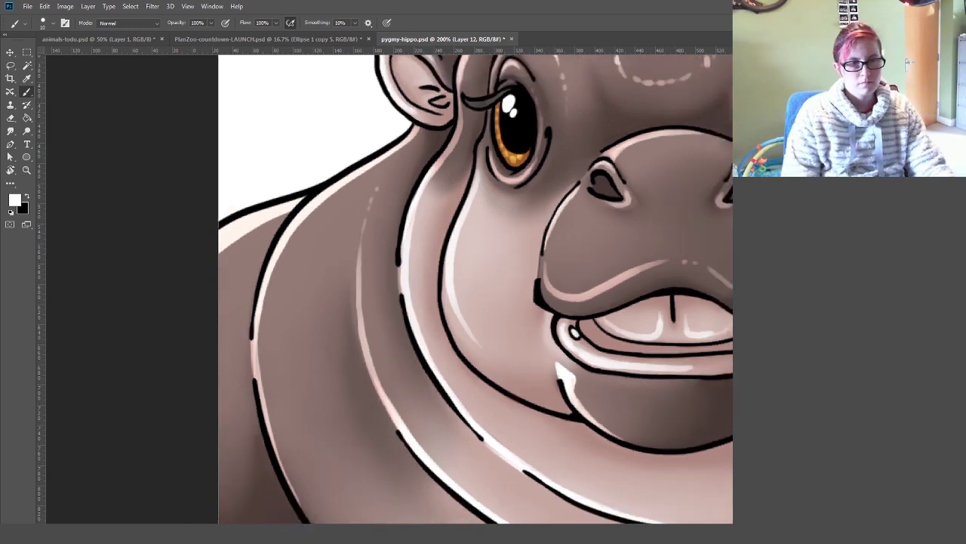
Lower the opacity of the highlight layer and reshape the forehead highlight with the eraser
scroll(445, 226, "up", 4)
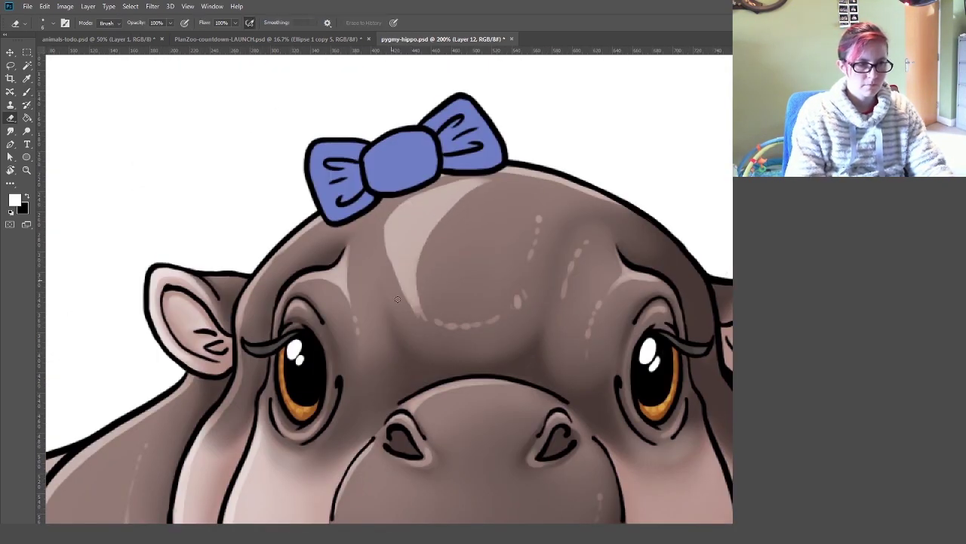
scroll(351, 238, "down", 1)
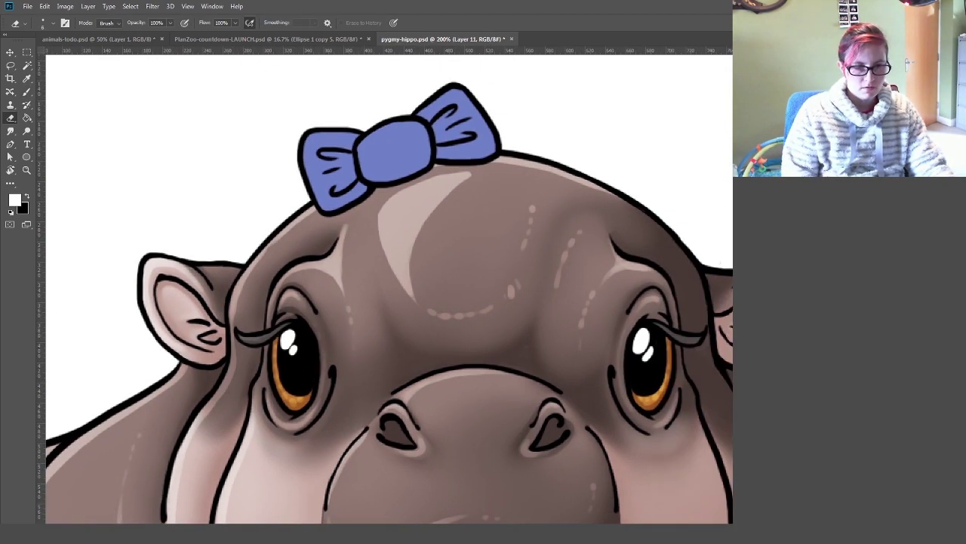
Paint hard-edged shadows on a new layer beneath the right eye and along the right temple and cheek
key("b")
left_click_drag(626, 324, 514, 341)
scroll(521, 370, "down", 3)
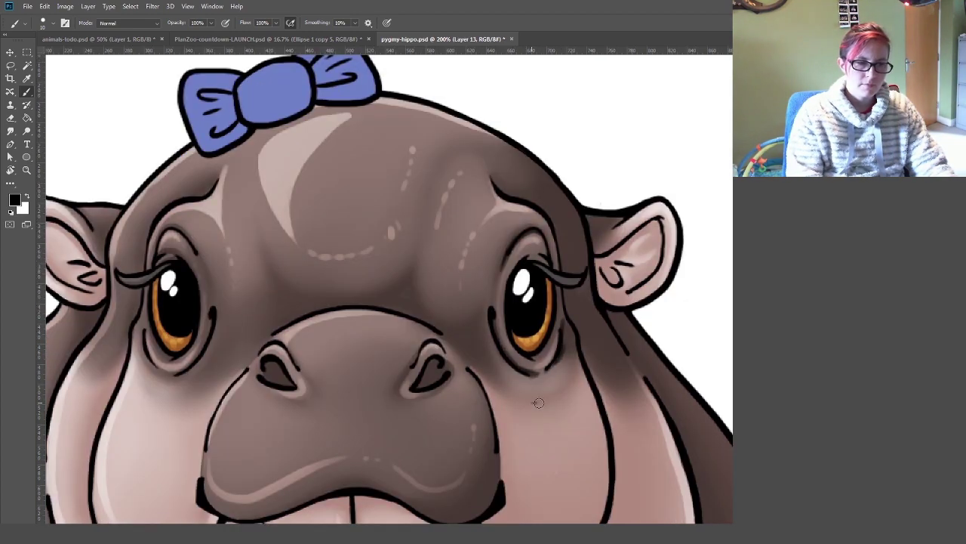
mouse_move(539, 403)
left_mouse_down()
mouse_move(482, 322)
mouse_move(546, 157)
mouse_move(505, 248)
mouse_move(572, 354)
mouse_move(553, 407)
left_mouse_up()
left_click_drag(502, 380, 482, 228)
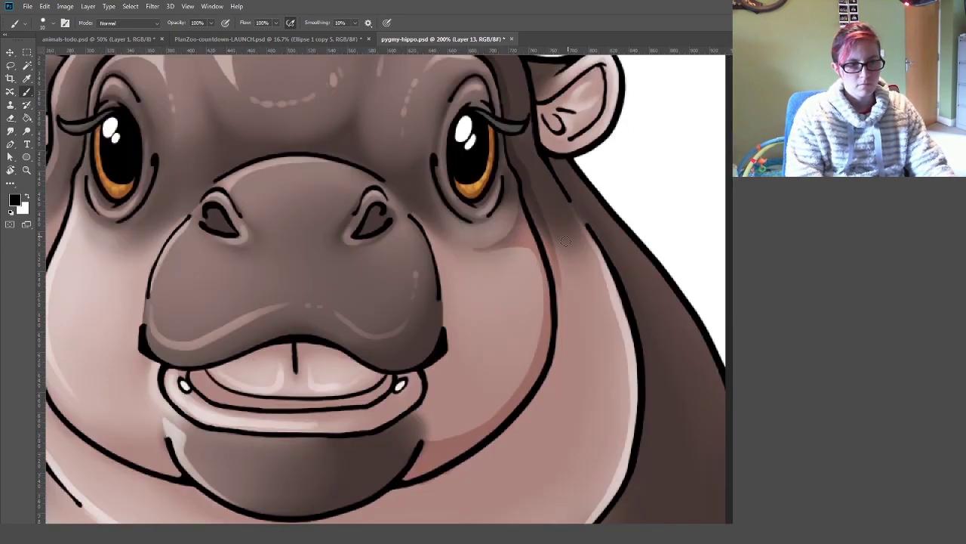
Paint shadows outside the lower right cheek fold and beneath the right half of the chin
left_click_drag(414, 417, 558, 342)
left_click_drag(438, 355, 504, 317)
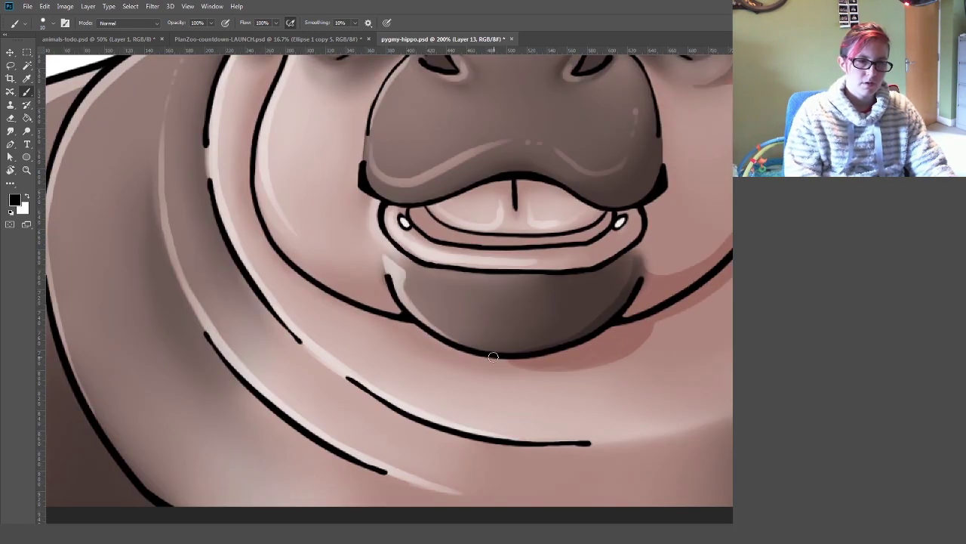
left_click_drag(392, 227, 474, 355)
left_click_drag(544, 302, 465, 302)
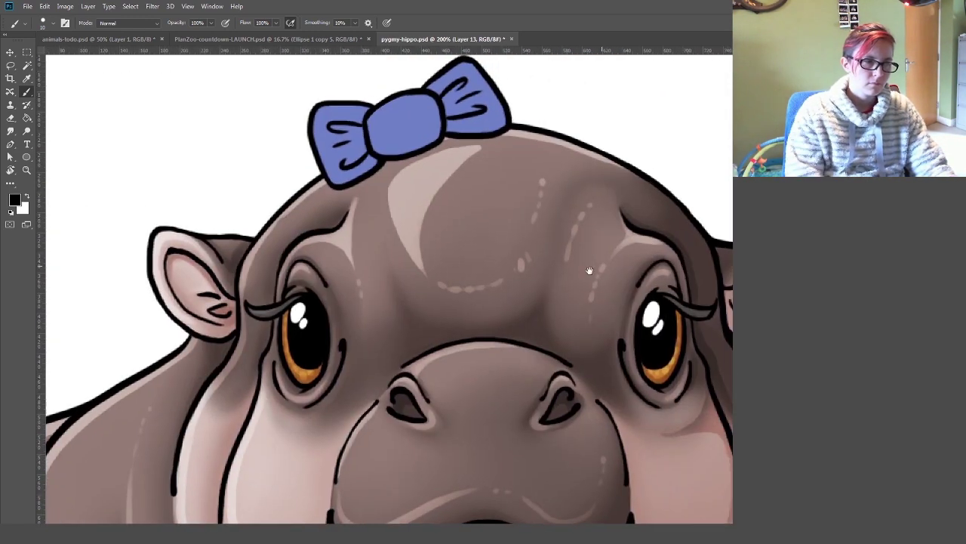
Shade the strip inside the mouth below the tongue and the cheek area beside the right mouth corner
left_click_drag(728, 309, 552, 362)
left_click_drag(377, 453, 498, 264)
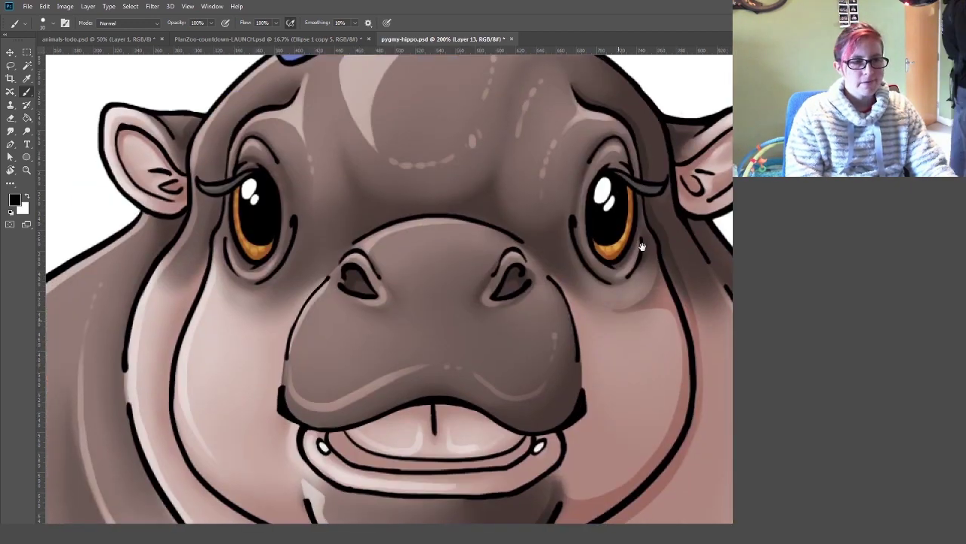
left_click_drag(562, 505, 561, 326)
left_click_drag(375, 296, 409, 326)
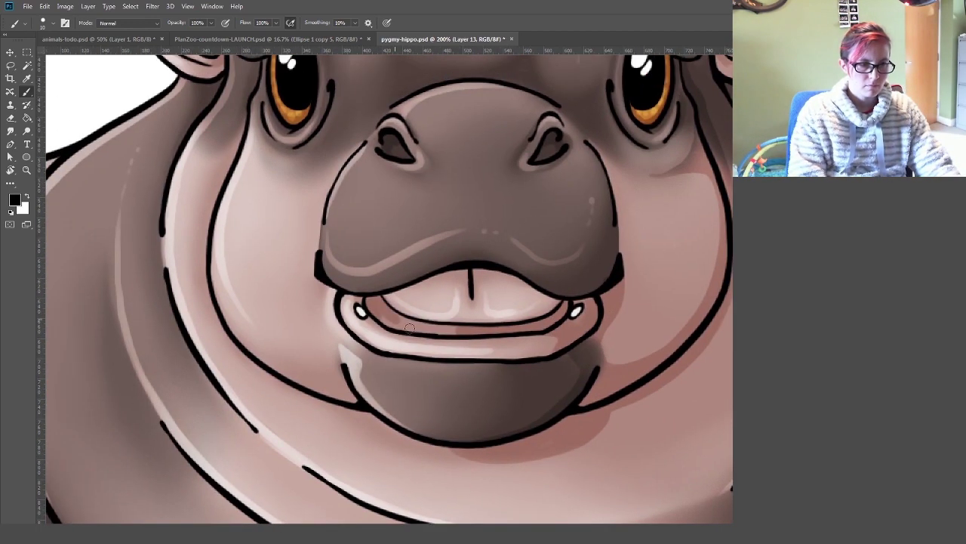
Paint a shadow along the right edge of the muzzle and rounded fold shadows beside both mouth corners
key("e")
left_click_drag(632, 281, 634, 311)
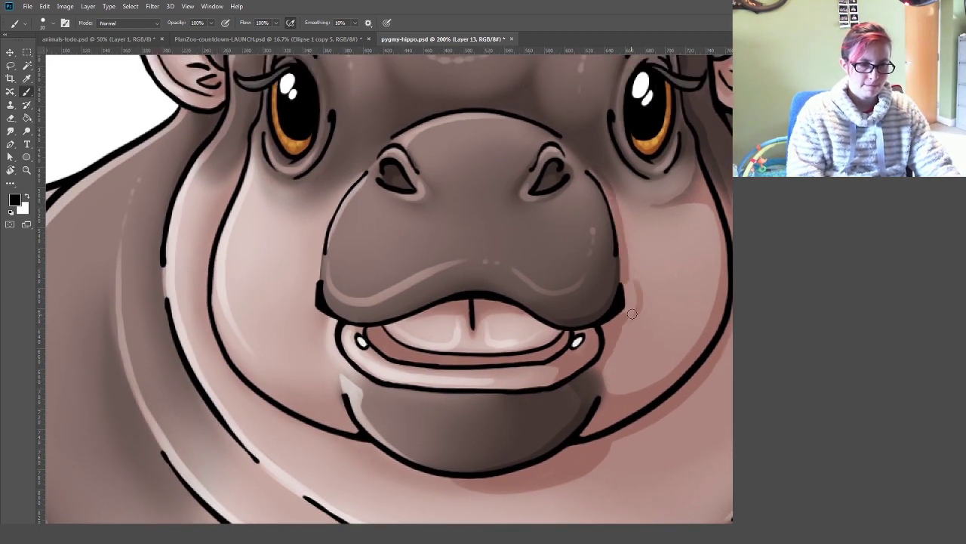
mouse_move(555, 369)
left_mouse_down()
mouse_move(474, 354)
mouse_move(468, 304)
mouse_move(480, 215)
mouse_move(529, 257)
mouse_move(571, 275)
mouse_move(612, 216)
left_mouse_up()
Remove the crisp light strip along the inner edge of the right neck fold
key("e")
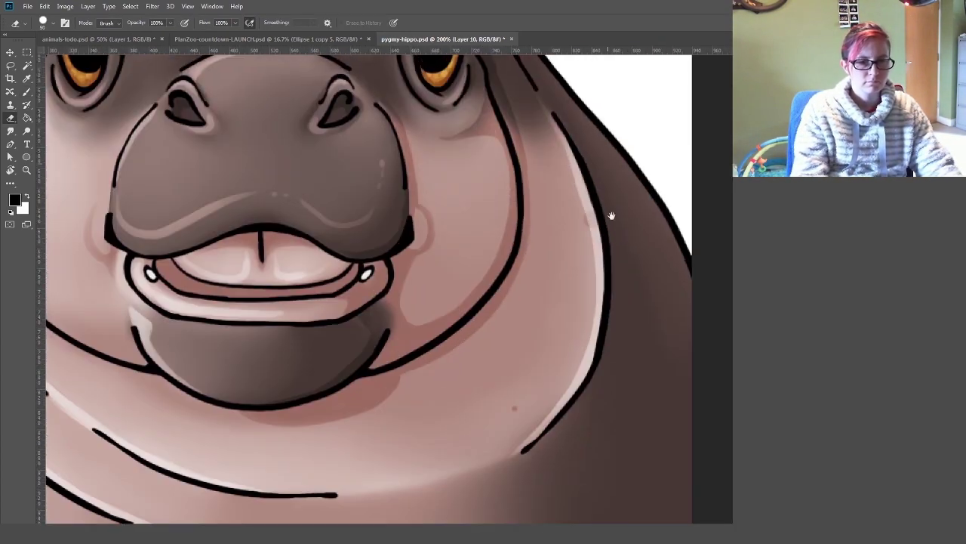
key("ctrl+z")
key("ctrl+z")
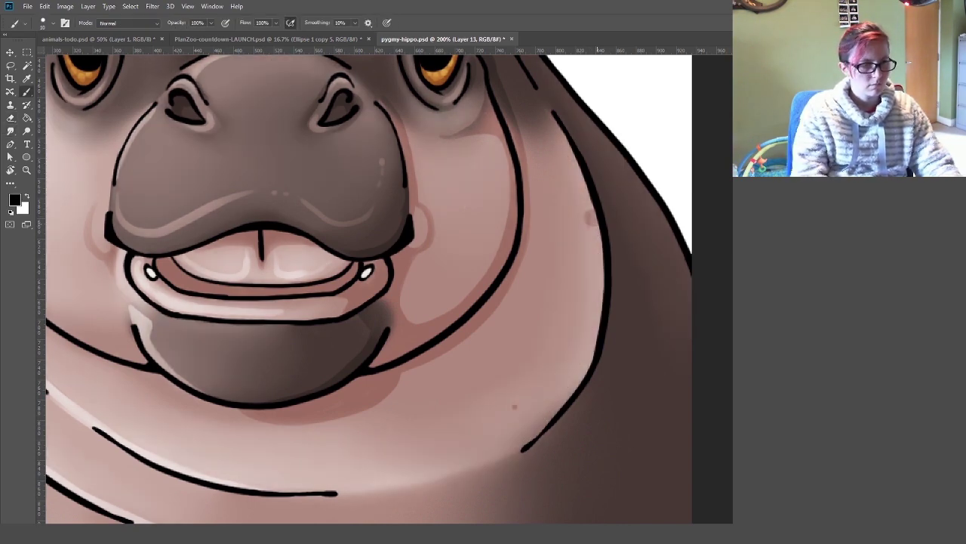
Paint a hard-edged shadow on the right shoulder below the ear, behind the neck fold
key("x")
key("alt+bracketleft")
key("r")
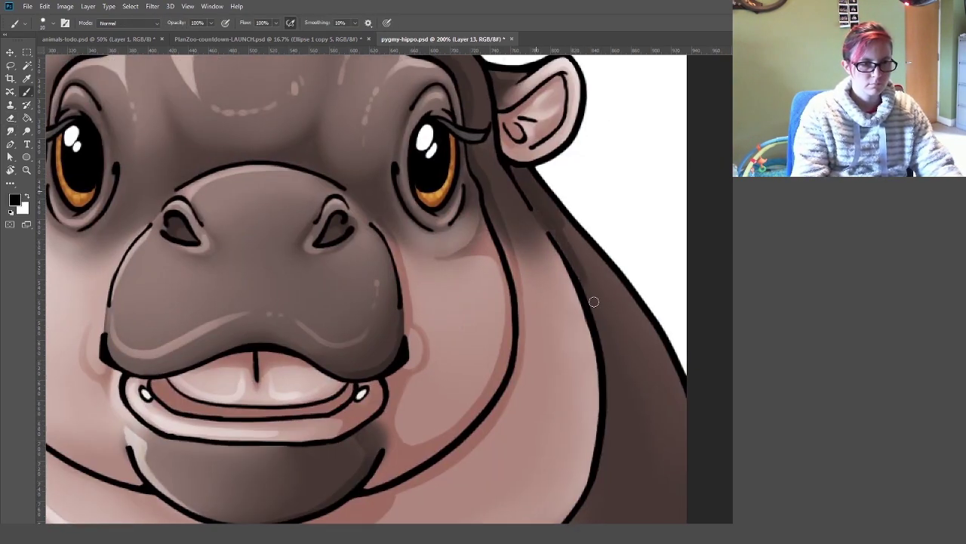
mouse_move(529, 302)
left_mouse_down()
mouse_move(589, 357)
mouse_move(539, 344)
left_mouse_up()
Shade the body's lower right, leaving a rounded lighter patch, and paint curved hard-edged shadows in the lower left
key("x")
key("b")
key("alt+bracketright")
key("alt+bracketright")
key("alt+bracketright")
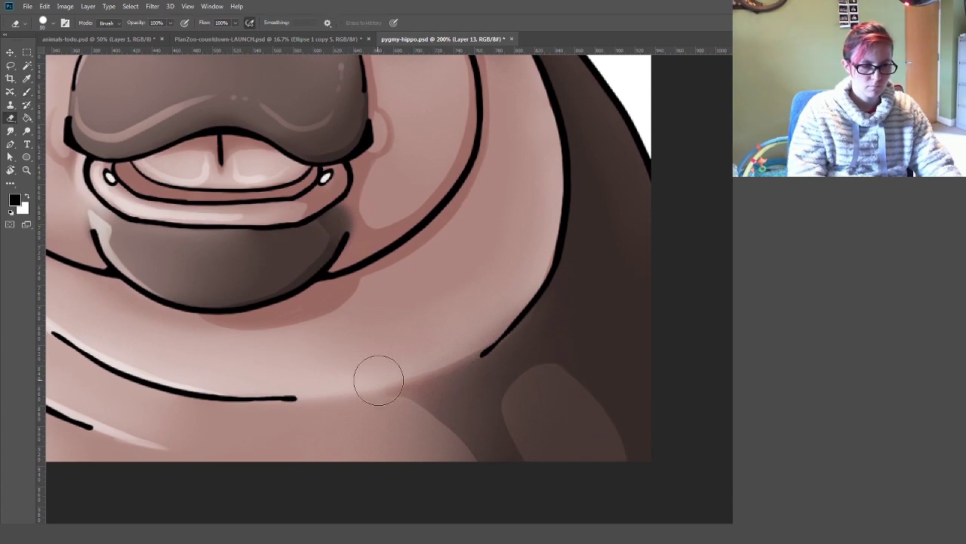
scroll(378, 380, "left", 10)
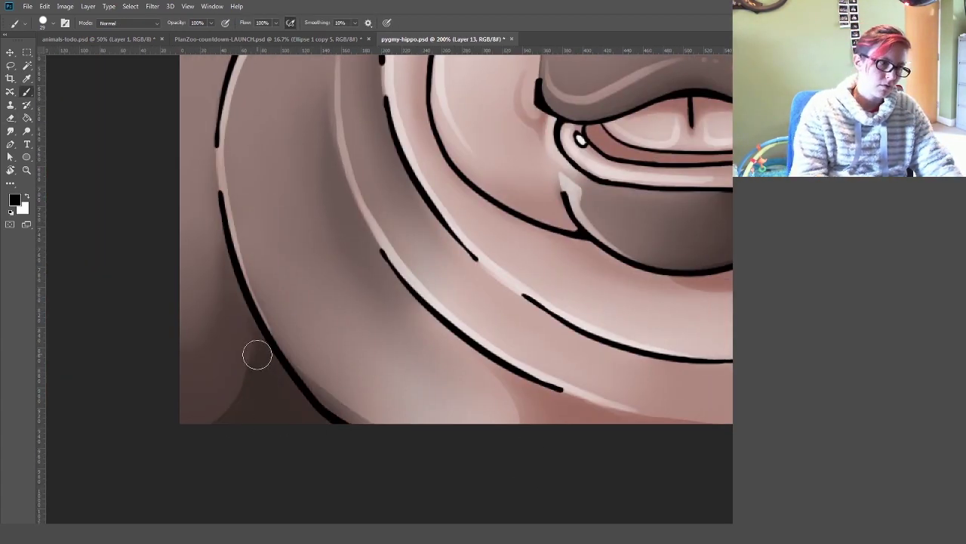
left_click_drag(256, 352, 716, 323)
Darken the lower parts of the bow's knot and loops and smudge the shading smooth
key("alt+bracketright")
scroll(716, 323, "up", 2)
mouse_move(679, 196)
left_mouse_down()
mouse_move(623, 245)
mouse_move(423, 249)
mouse_move(529, 227)
mouse_move(642, 174)
left_mouse_up()
left_click(10, 130)
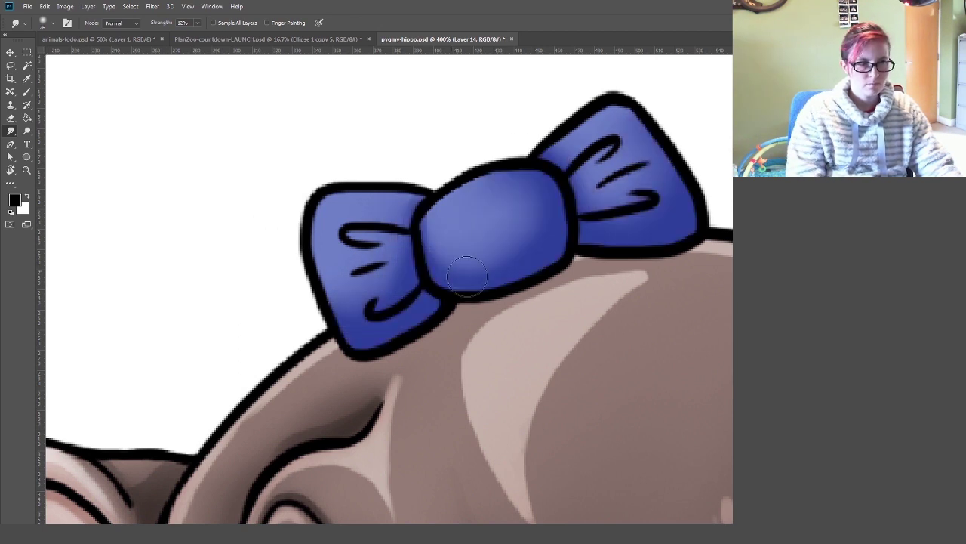
Lighten the upper left areas of the bow's knot and loops on a new layer with soft white shading
key("ctrl+shift+n")
key("x")
left_click_drag(339, 226, 468, 204)
left_click_drag(468, 203, 604, 151)
left_click_drag(347, 226, 604, 158)
key("ctrl+alt+z")
key("ctrl+alt+z")
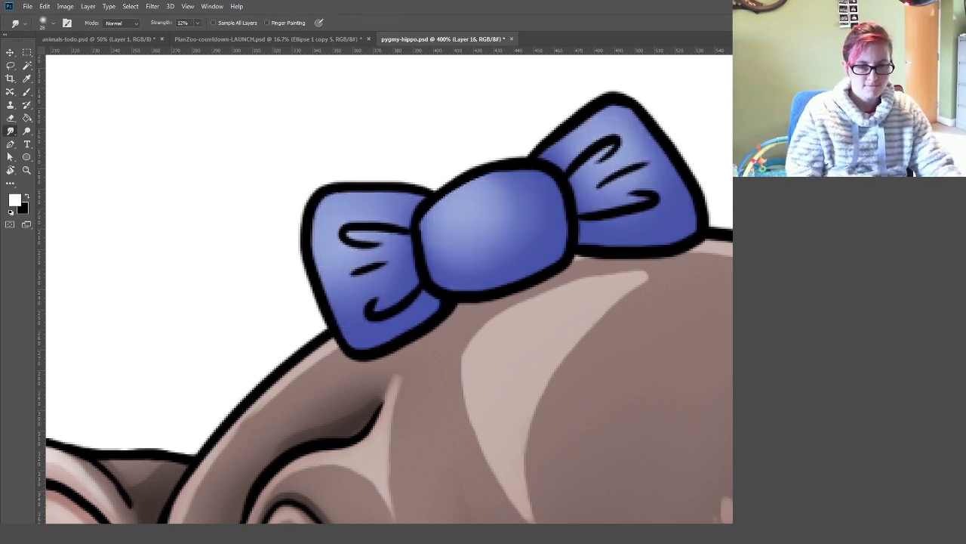
Brush white streak highlights on a new layer across the bow's knot and along the folds and edges of its loops
key("ctrl+shift+n")
key("Return")
key("b")
left_click_drag(424, 223, 528, 178)
left_click_drag(453, 245, 532, 208)
left_click_drag(407, 198, 302, 256)
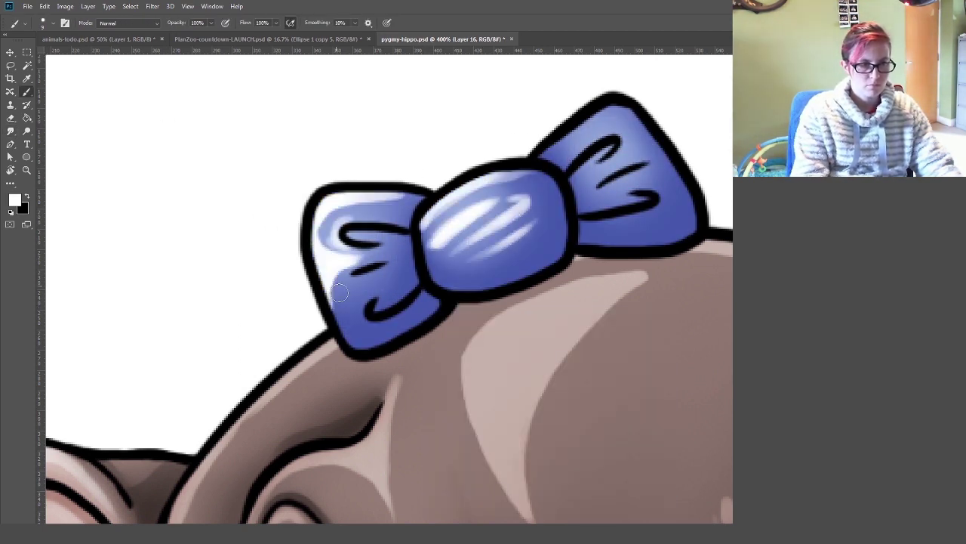
left_click_drag(431, 197, 264, 294)
right_click(264, 294)
left_click(172, 340)
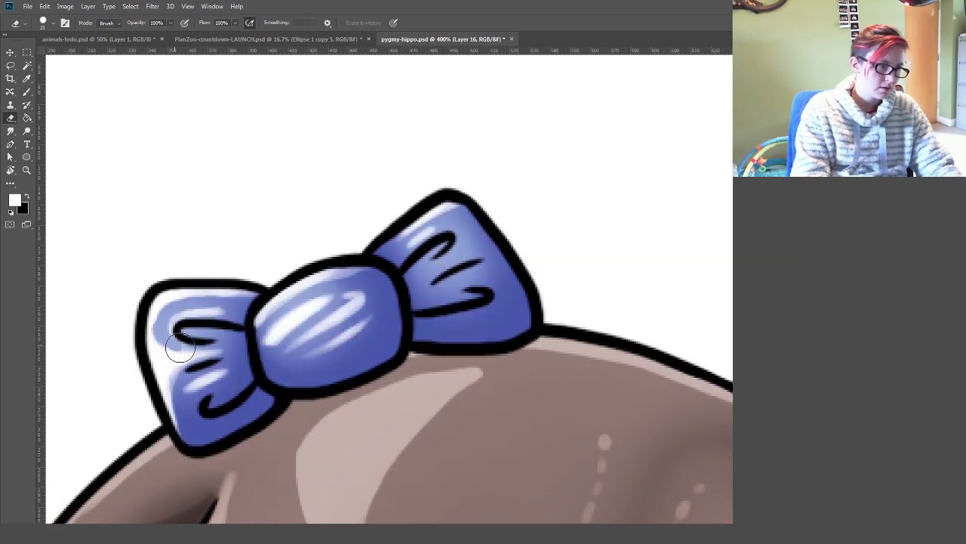
Add more highlight streaks to the bow's right loop and soften the bow's white highlights to a translucent tint
left_click_drag(435, 260, 502, 305)
left_click_drag(431, 216, 504, 287)
mouse_move(423, 238)
left_mouse_down()
mouse_move(439, 226)
mouse_move(469, 277)
left_mouse_up()
key("ctrl+z")
key("ctrl+z")
key("ctrl+z")
key("ctrl+z")
key("ctrl+z")
key("ctrl+z")
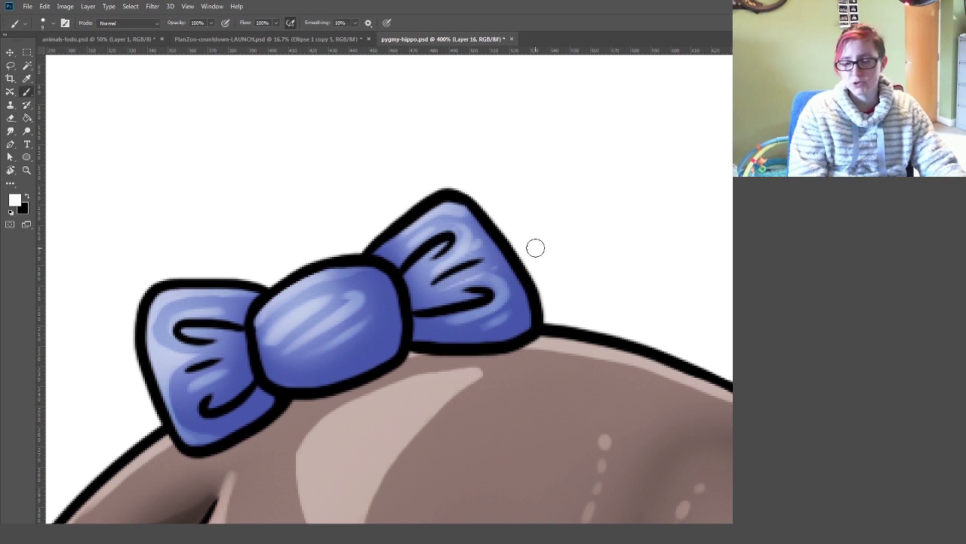
Paint dark shadows on a new layer over the bow's knot and both loops
key("x")
key("ctrl+shift+alt+n")
left_click_drag(226, 339, 291, 319)
mouse_move(249, 309)
left_mouse_down()
mouse_move(298, 358)
mouse_move(285, 388)
mouse_move(341, 330)
mouse_move(438, 260)
left_mouse_up()
left_click_drag(355, 340, 443, 249)
mouse_move(498, 280)
left_mouse_down()
mouse_move(388, 327)
mouse_move(475, 321)
mouse_move(396, 343)
left_mouse_up()
Recolour the blue bow to pink with a Hue/Saturation adjustment
key("ctrl+minus")
key("ctrl+minus")
key("ctrl+minus")
key("ctrl+minus")
key("ctrl+minus")
key("ctrl+minus")
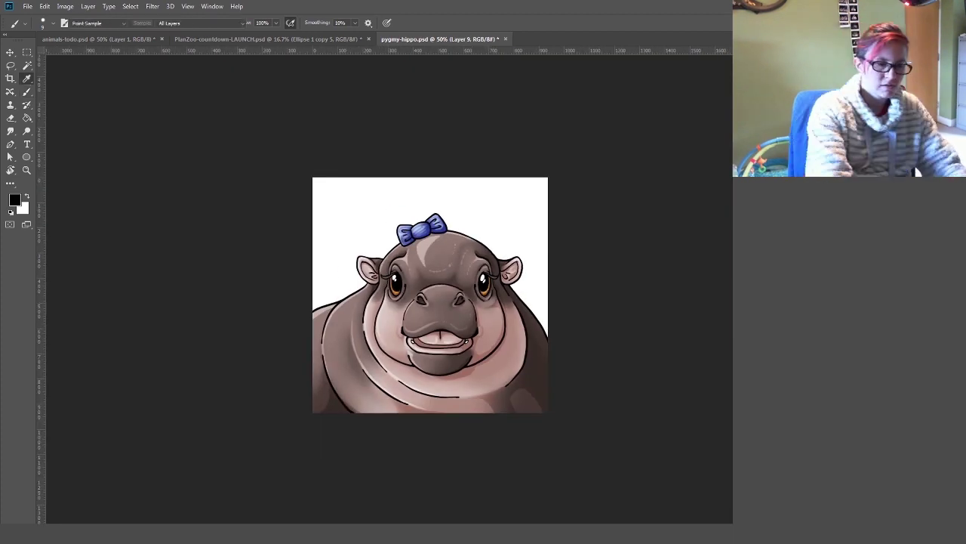
key("ctrl+u")
mouse_move(638, 169)
left_mouse_down()
mouse_move(674, 170)
mouse_move(615, 170)
mouse_move(650, 194)
left_mouse_up()
left_click_drag(638, 220, 651, 220)
left_click_drag(615, 169, 668, 169)
left_click_drag(651, 221, 635, 221)
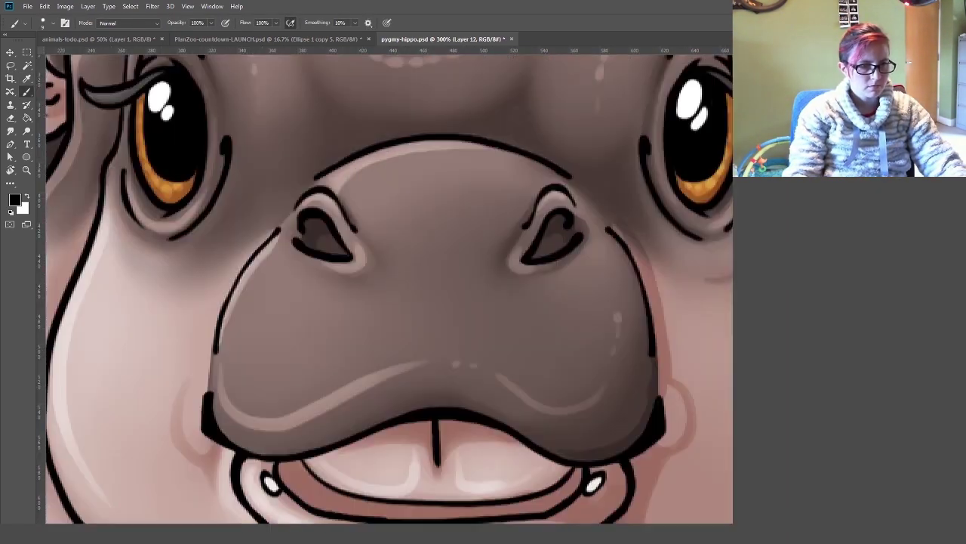
Rework the right end of the lower lip's highlight, finishing it with small light dots
key("ctrl+plus")
key("ctrl+plus")
key("ctrl+plus")
key("ctrl+plus")
key("ctrl+plus")
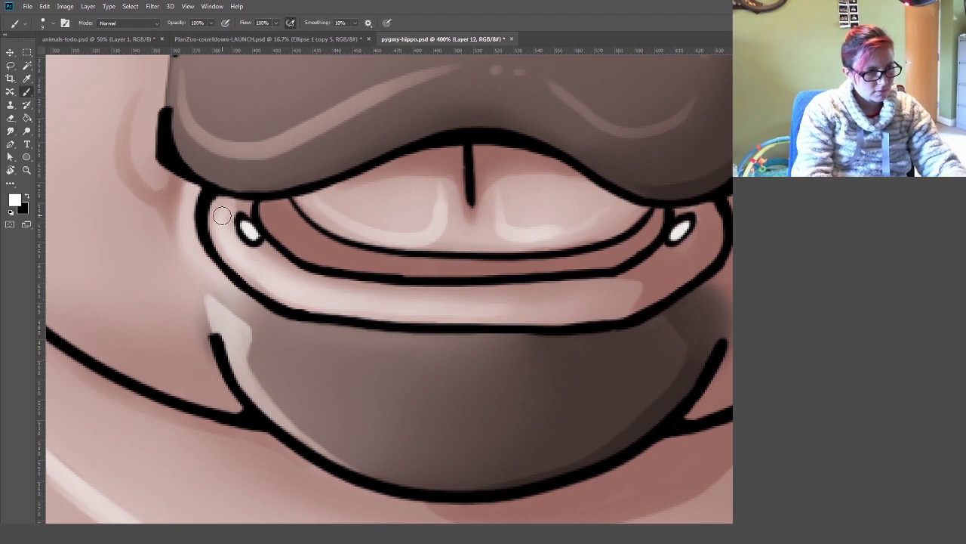
key("e")
key("x")
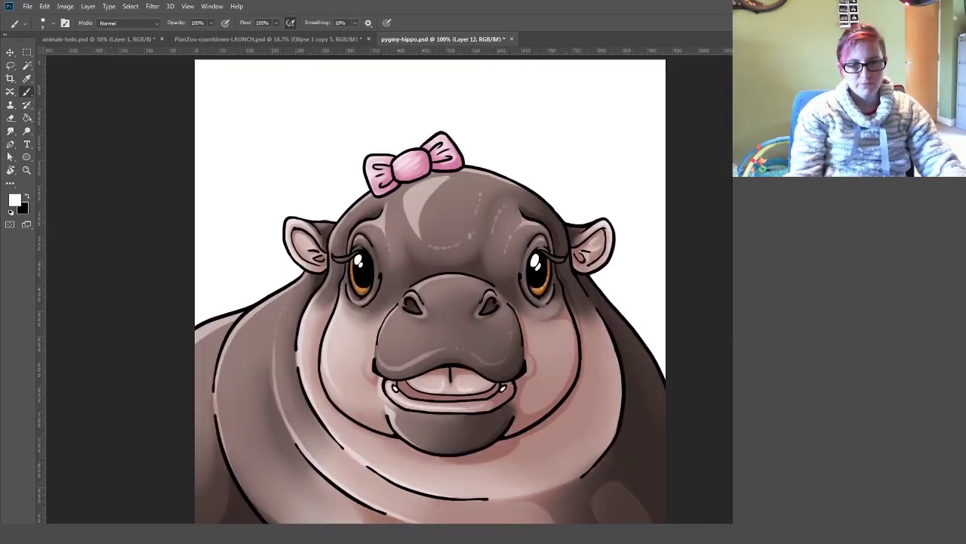
Recolour the bow pale green with a Hue/Saturation adjustment
key("ctrl+u")
left_click_drag(638, 195, 611, 196)
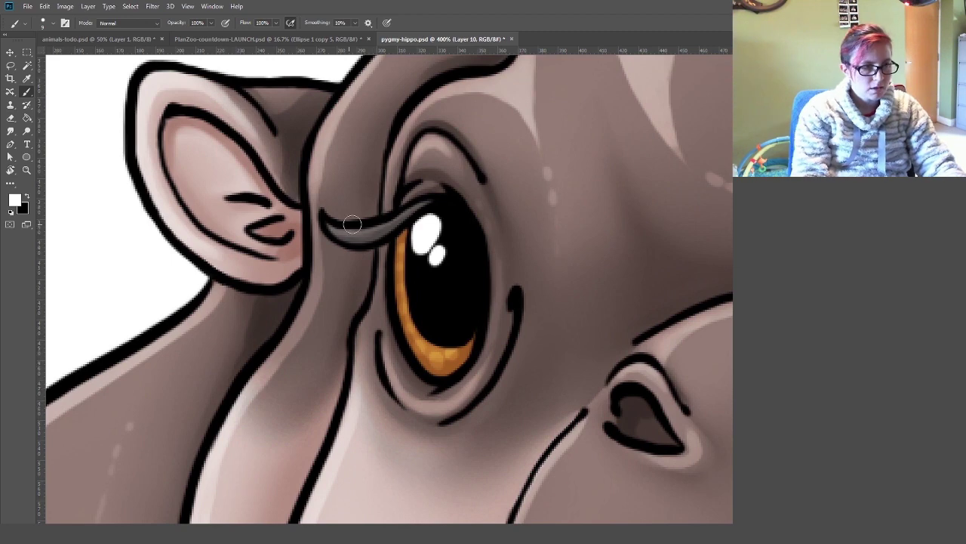
Paint crisp white highlights on the rounded folds beside both mouth corners and trim their edges
key("x")
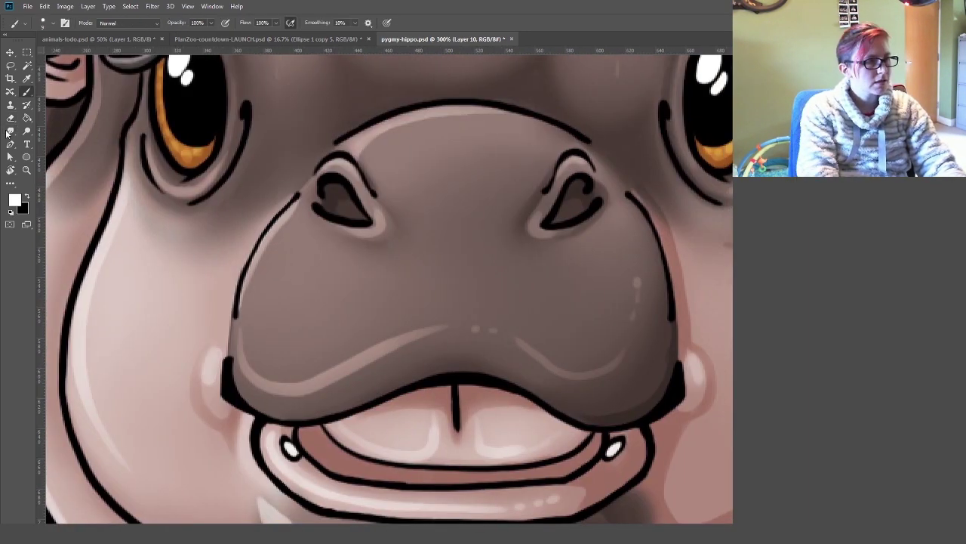
left_click(10, 118)
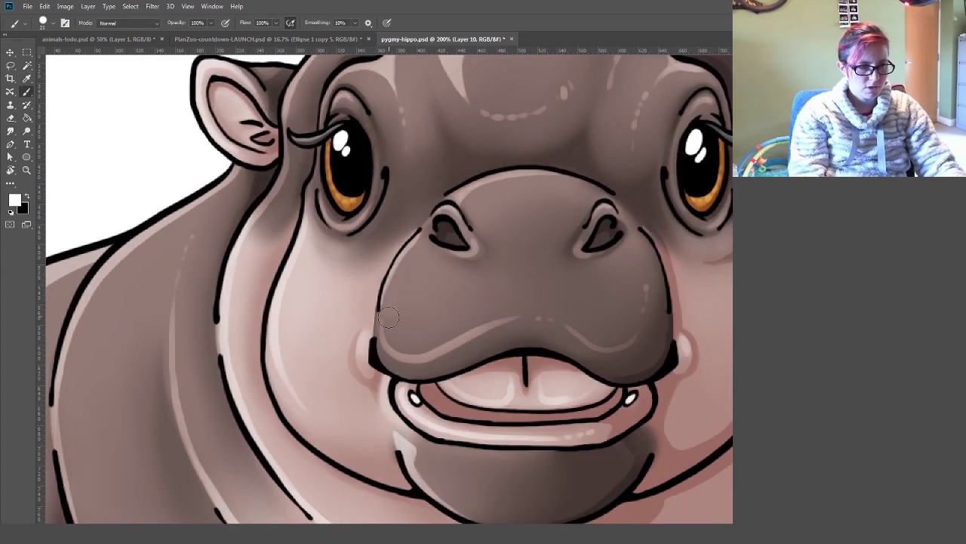
Paint a broad hard-edged highlight on the left side of the muzzle, from below the nostril to the lip crease
key("r")
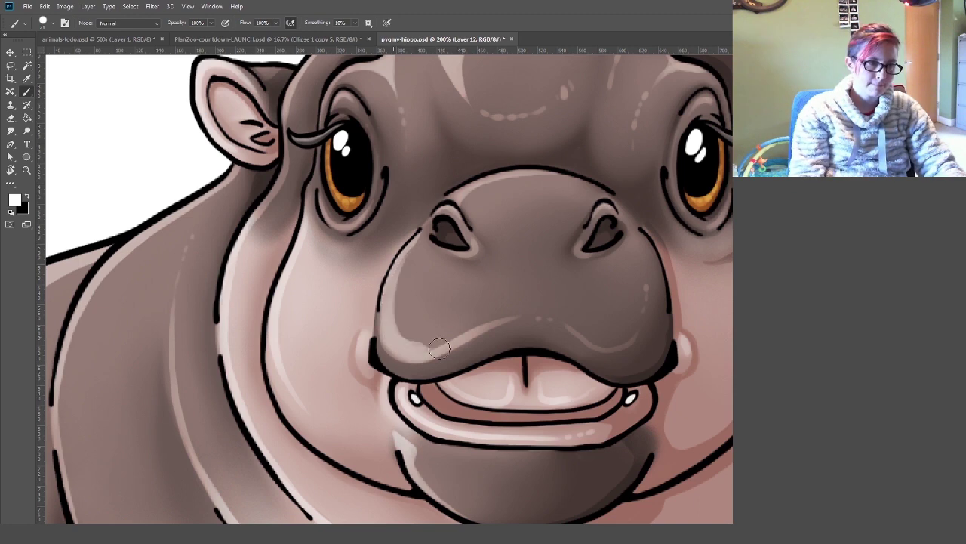
left_click_drag(440, 348, 438, 318)
key("ctrl+minus")
key("ctrl+minus")
key("ctrl+minus")
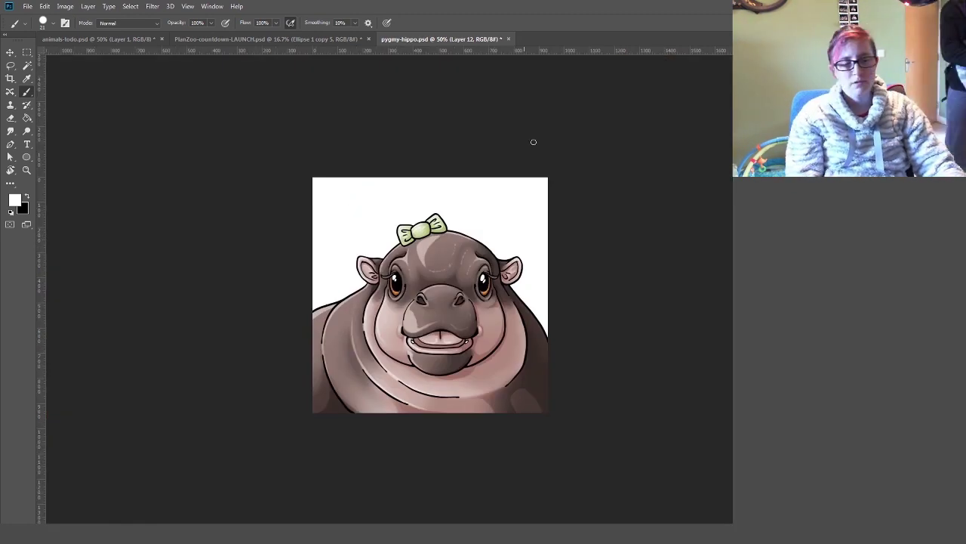
key("ctrl+plus")
key("ctrl+plus")
key("ctrl+plus")
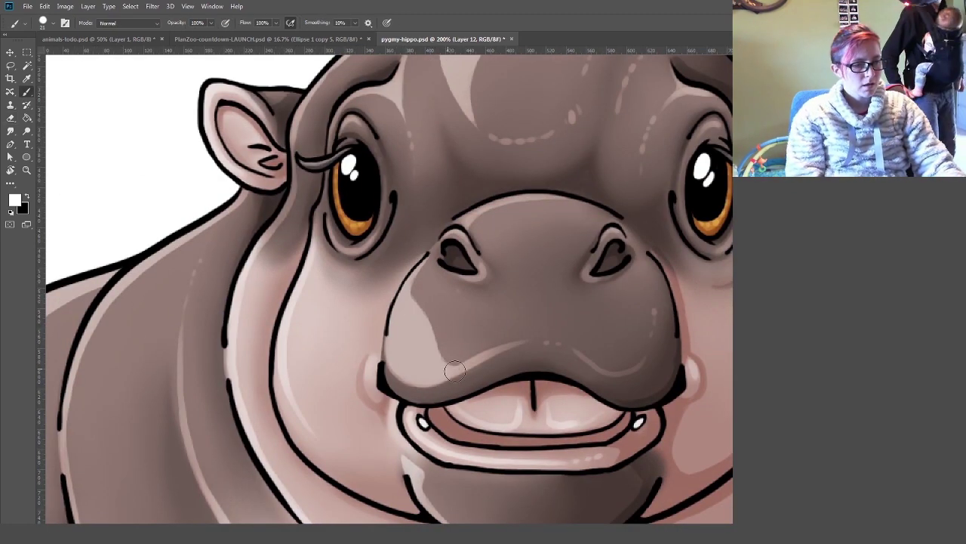